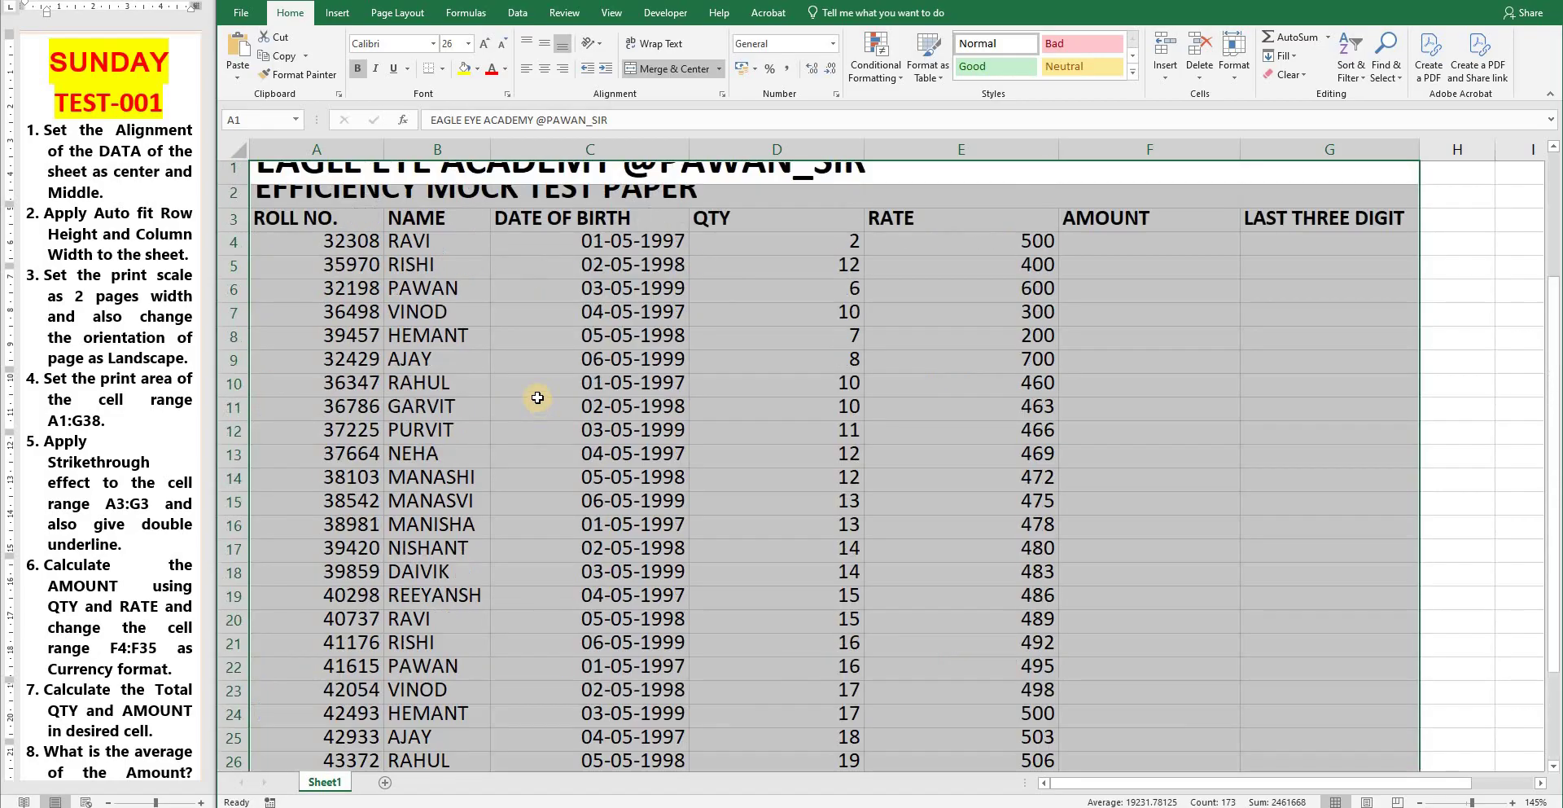
# Center the whole data range A1:G38 horizontally and middle-align it vertically
pyautogui.click(524, 401)
pyautogui.hotkey('ctrl', 'Home')
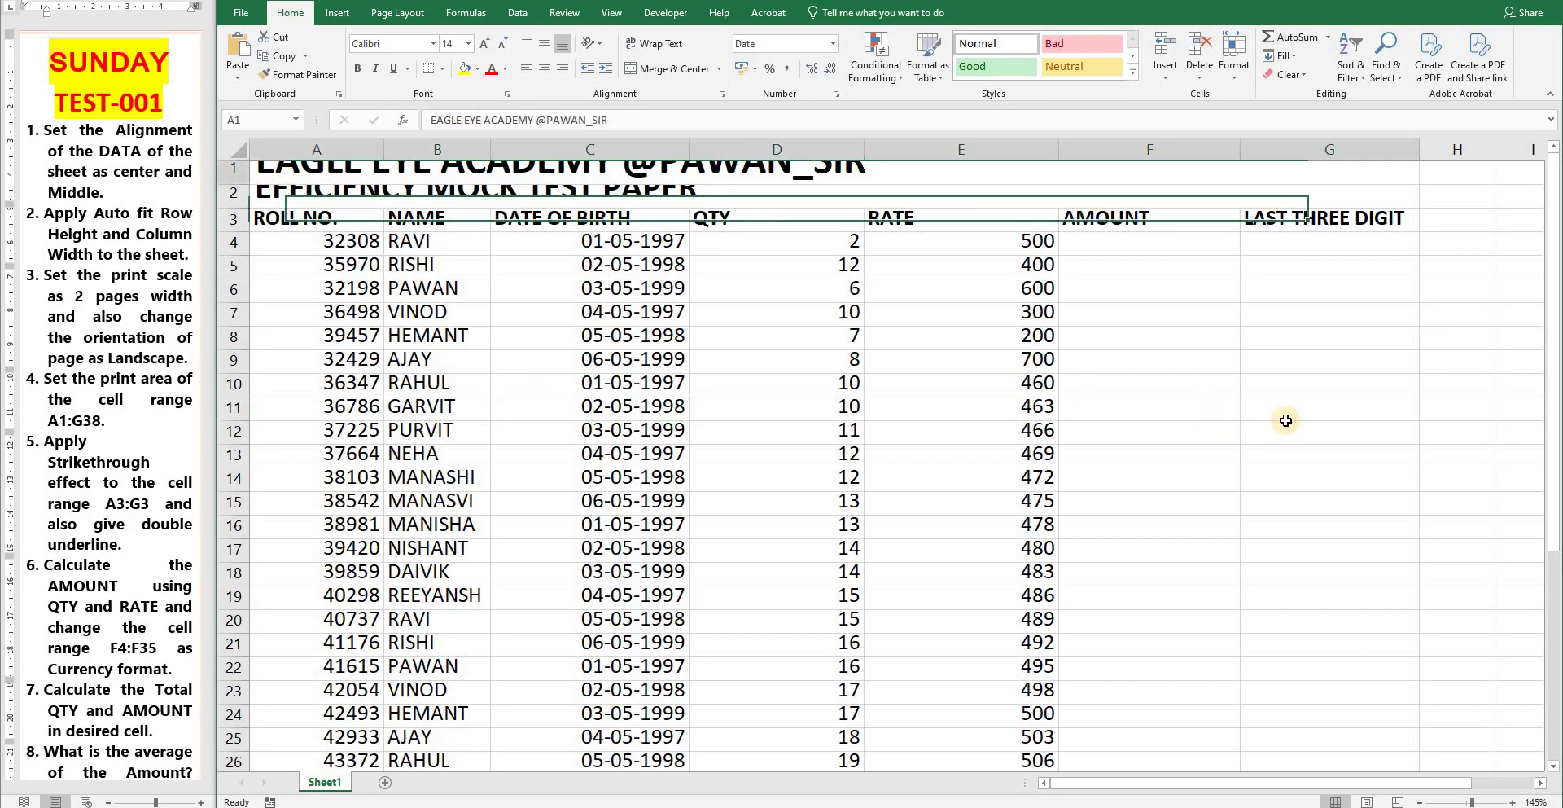
pyautogui.scroll(-6, 1286, 420)
pyautogui.scroll(-6, 1285, 420)
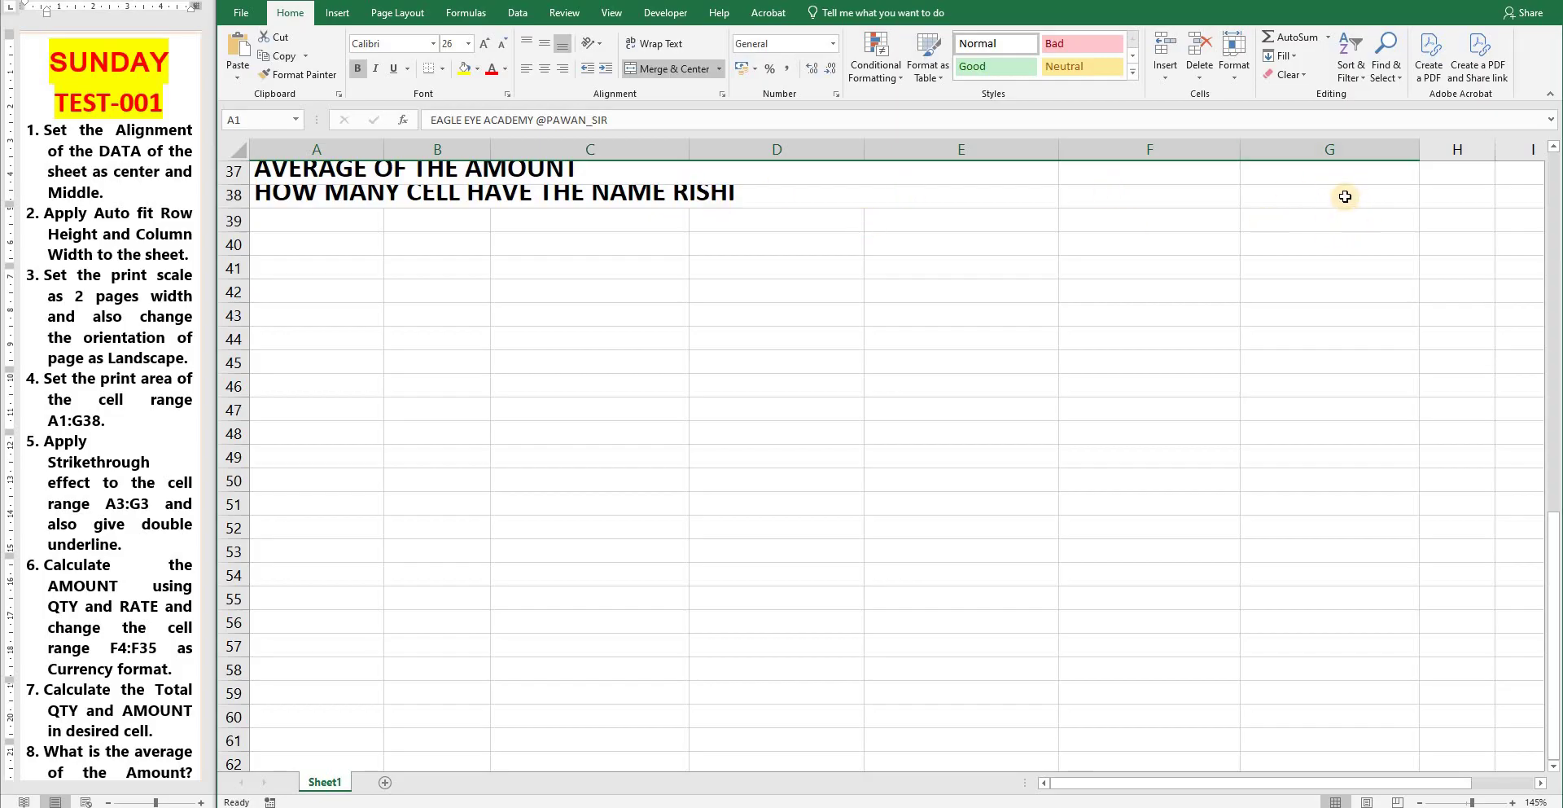
pyautogui.hotkey('ctrl', 'shift', 'Down')
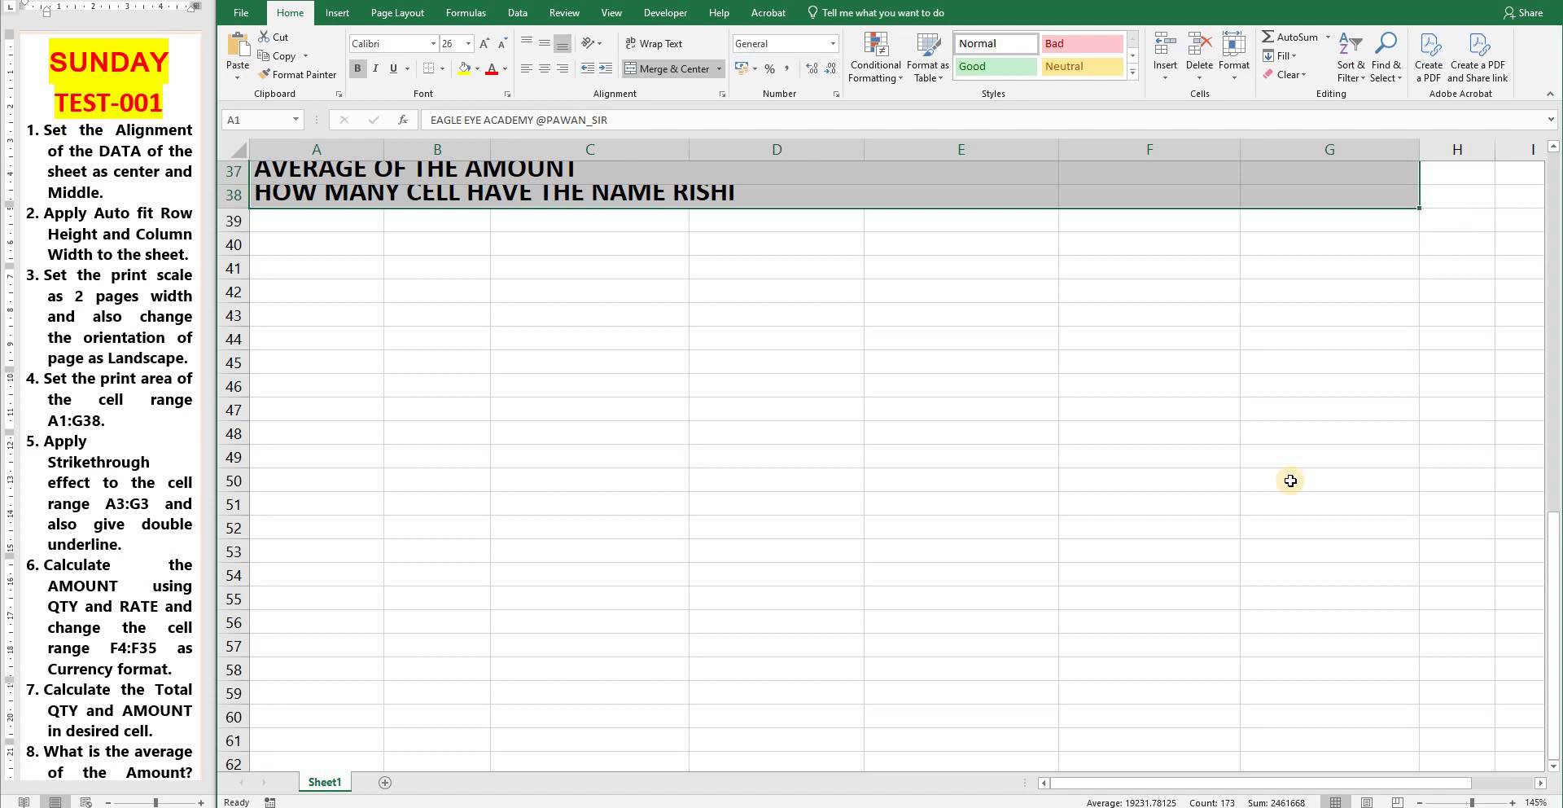
pyautogui.scroll(12, 1290, 480)
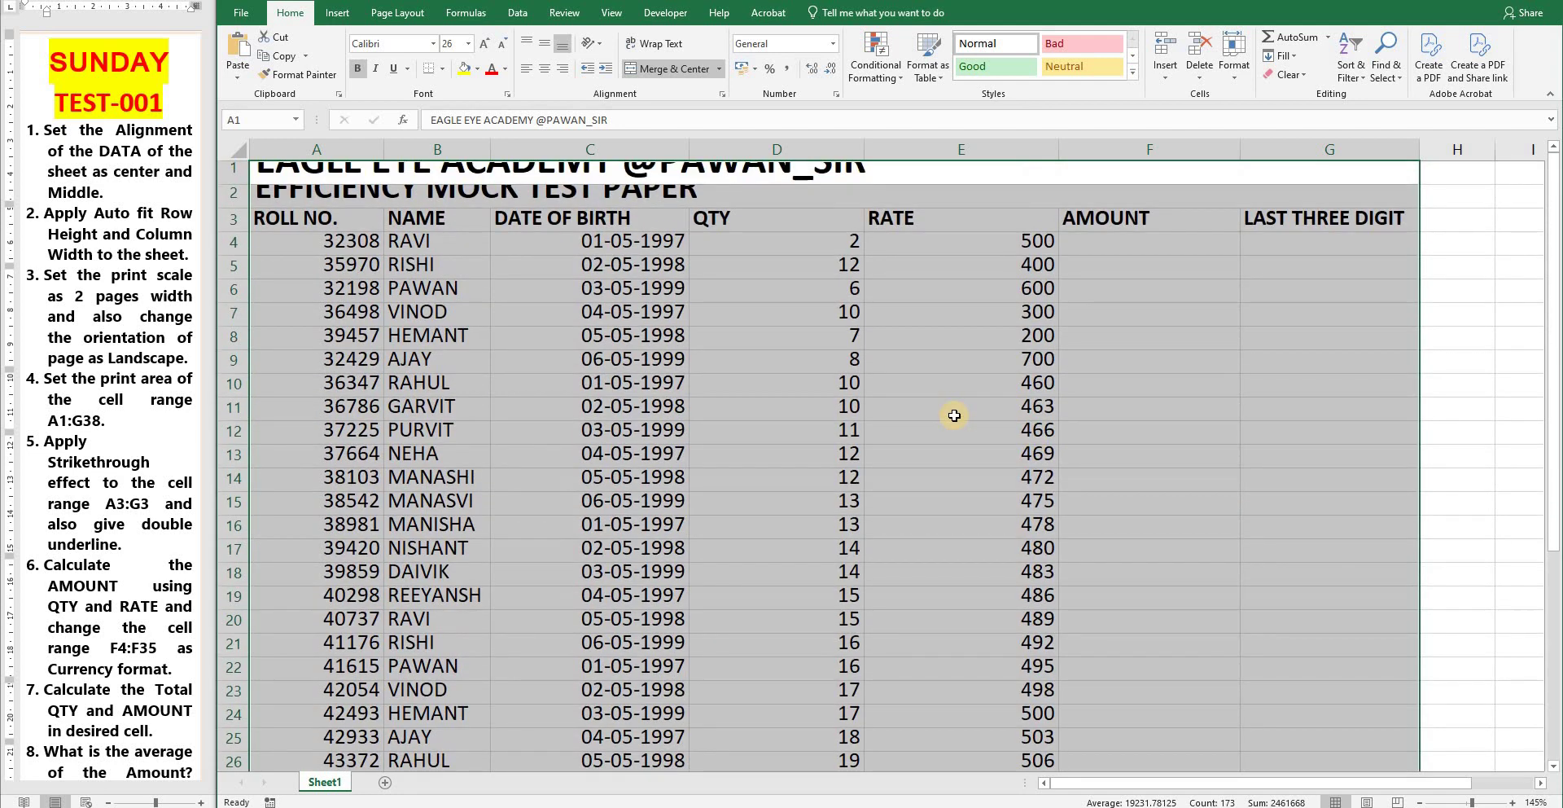
pyautogui.click(546, 70)
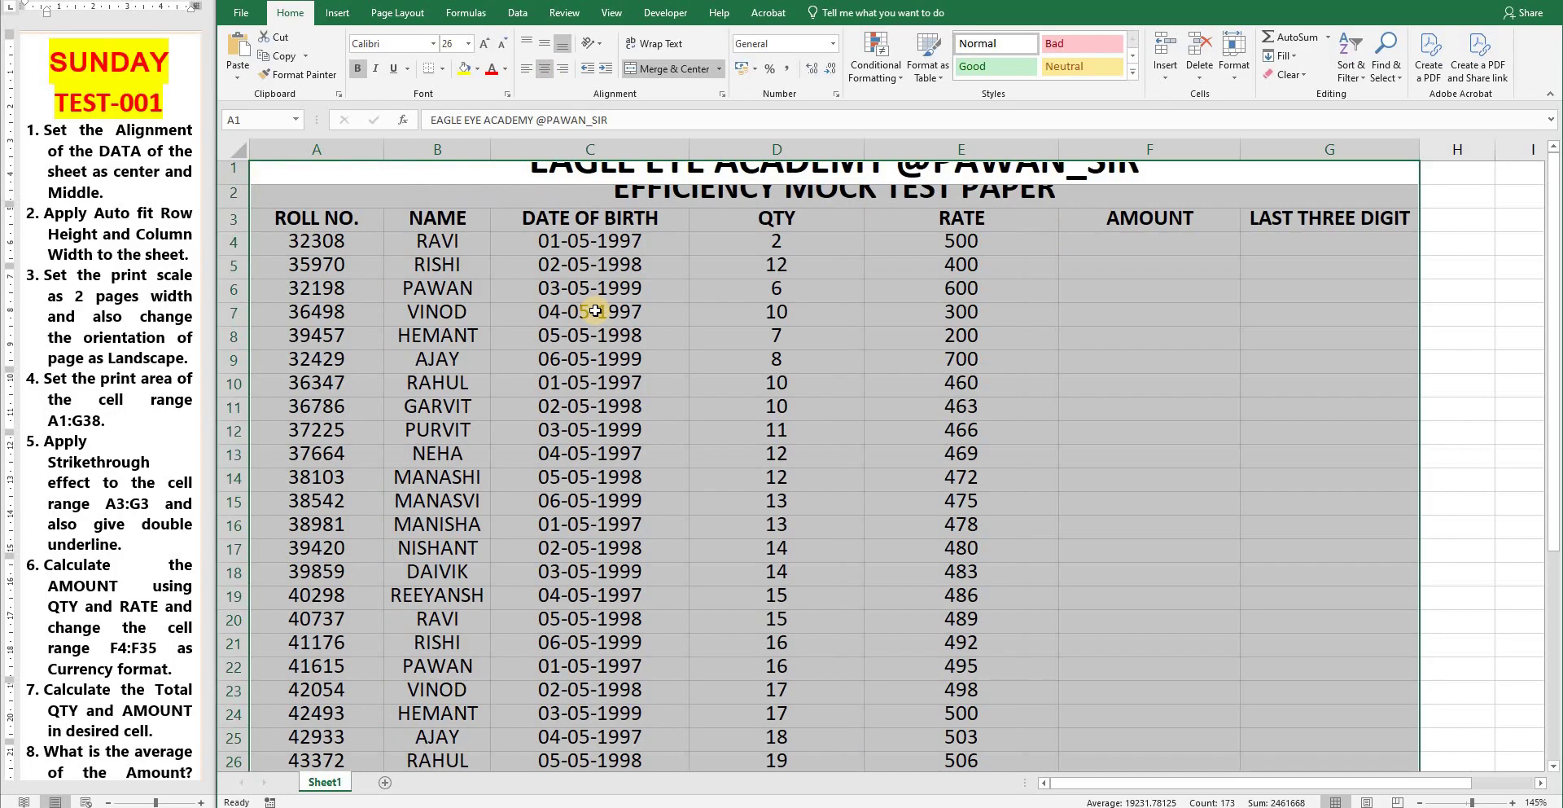
pyautogui.click(544, 45)
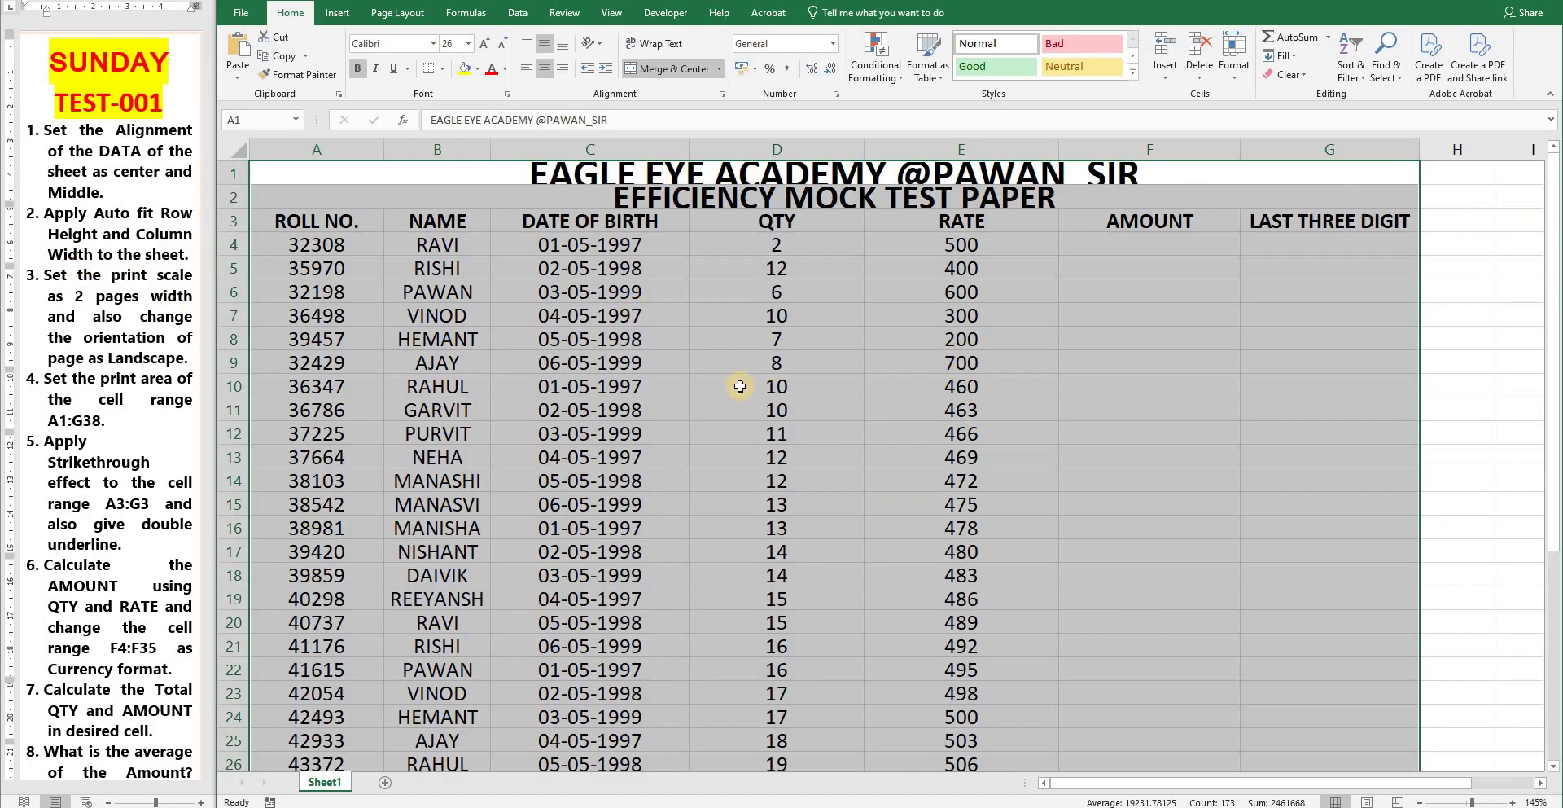
pyautogui.click(740, 386)
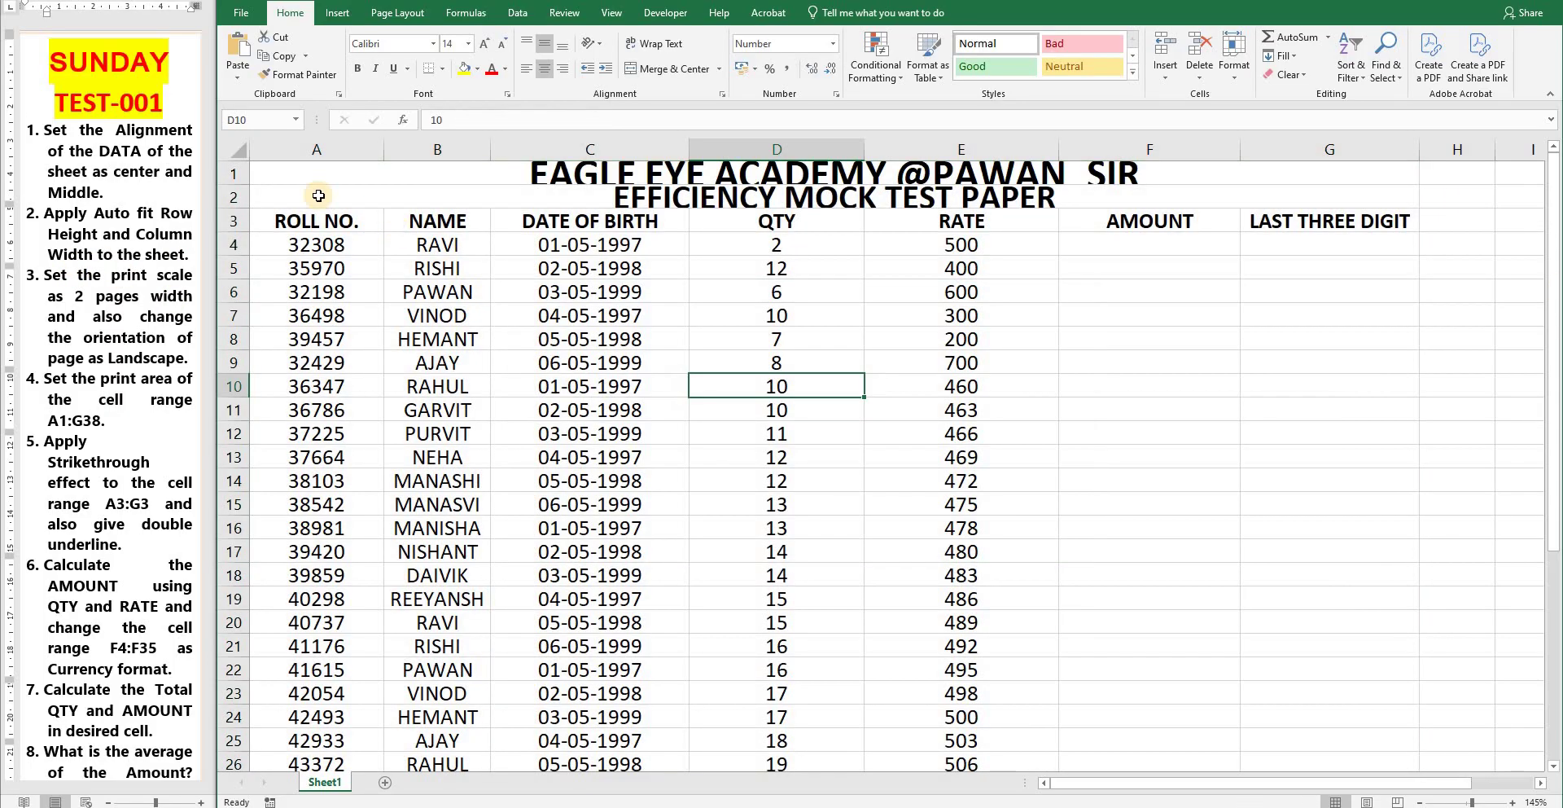
# AutoFit the row heights and column widths of the entire sheet
pyautogui.click(233, 147)
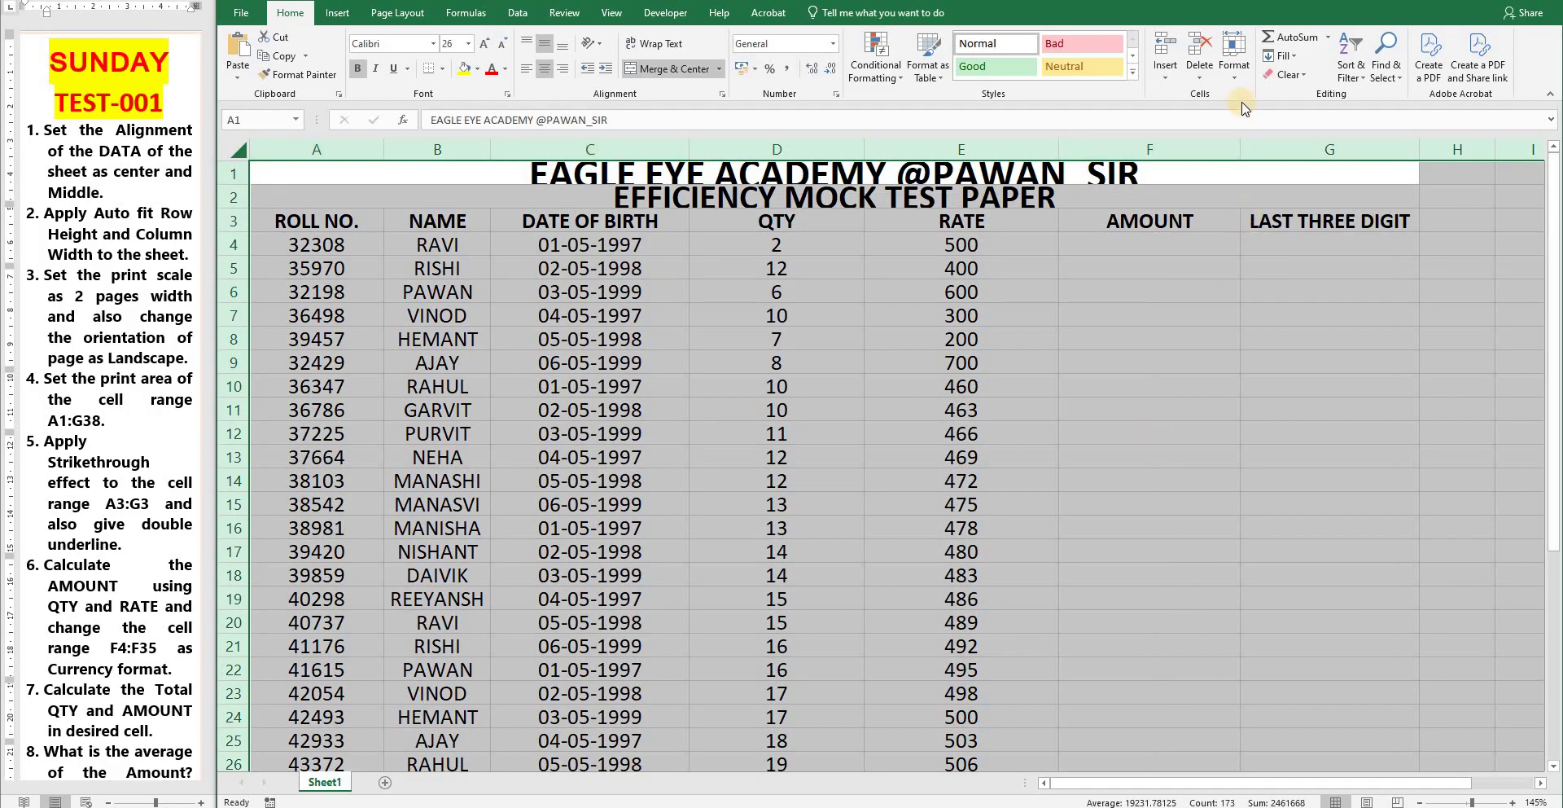
pyautogui.click(1234, 64)
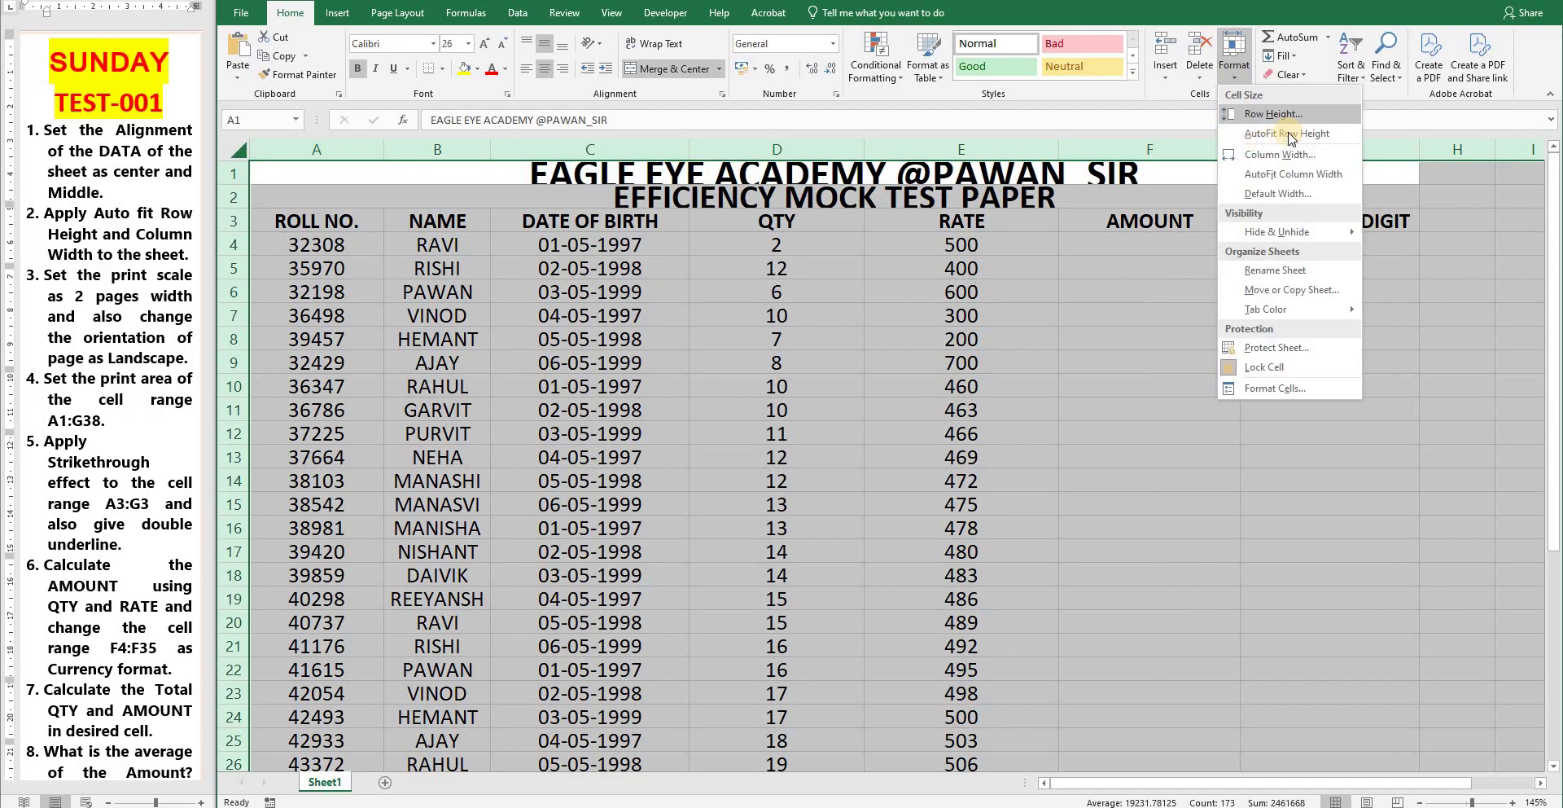
pyautogui.click(1288, 132)
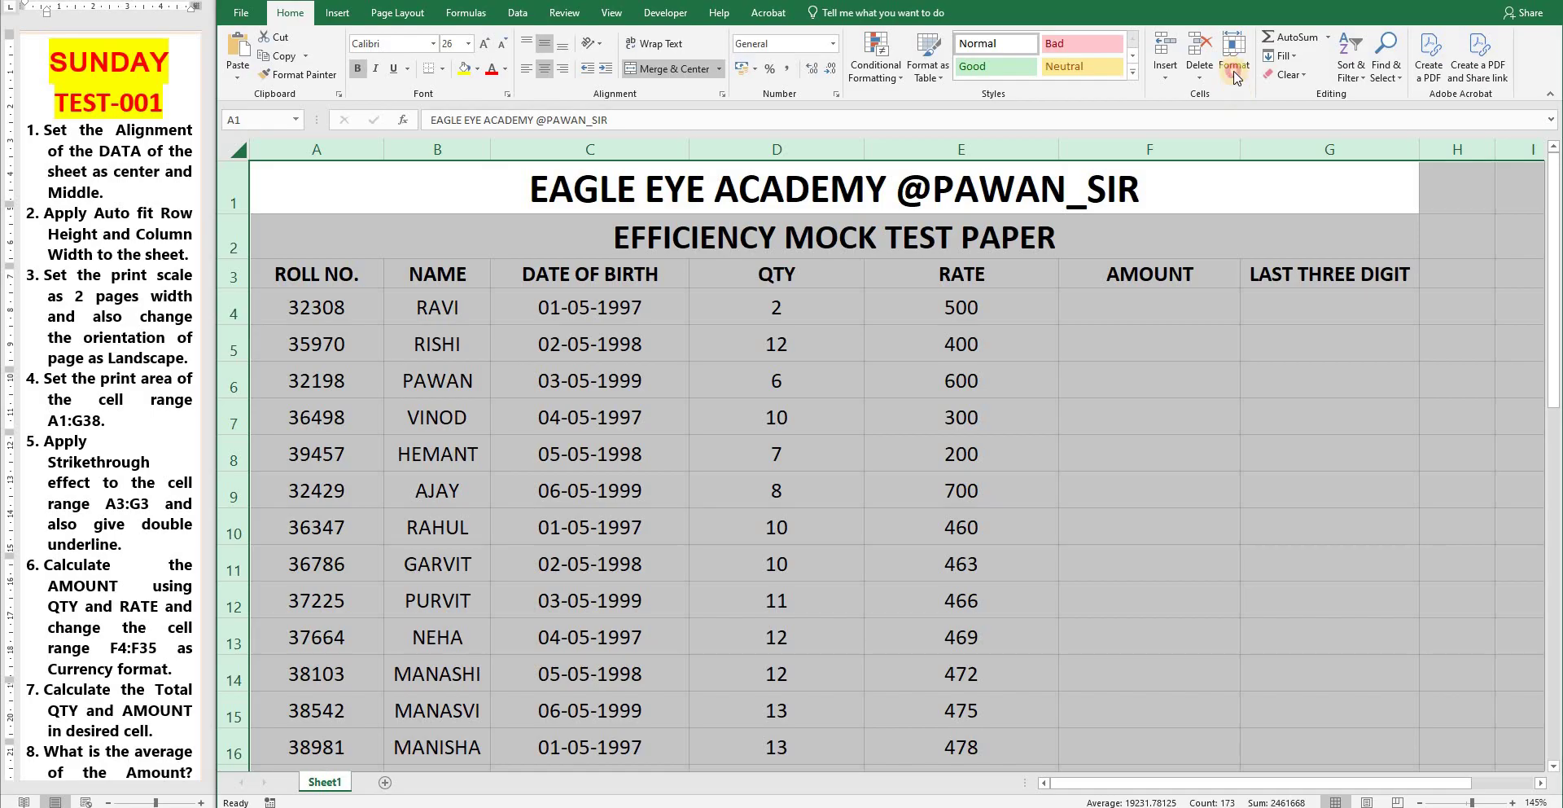
pyautogui.click(1235, 65)
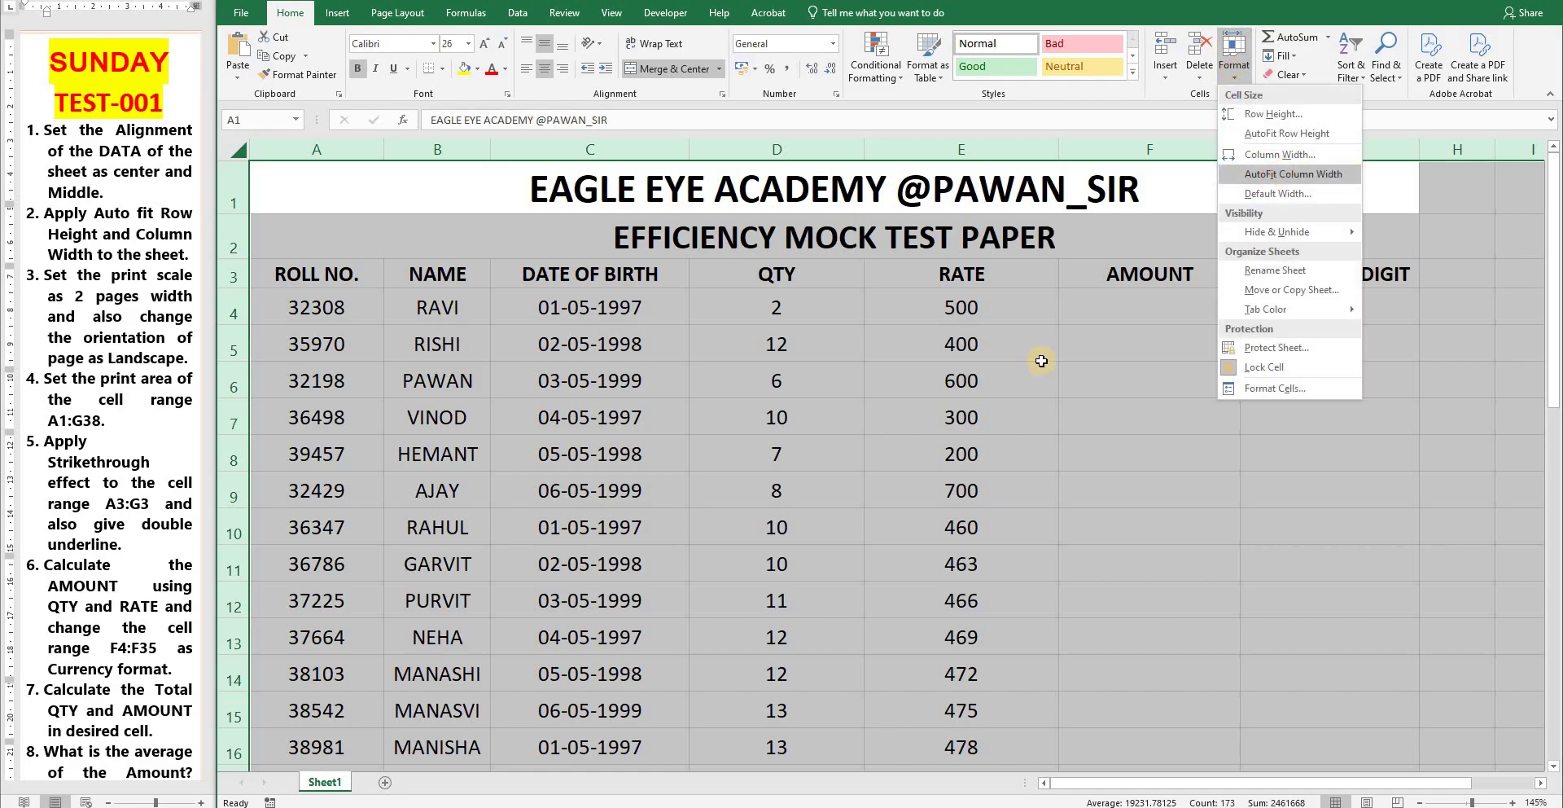
pyautogui.press('Return')
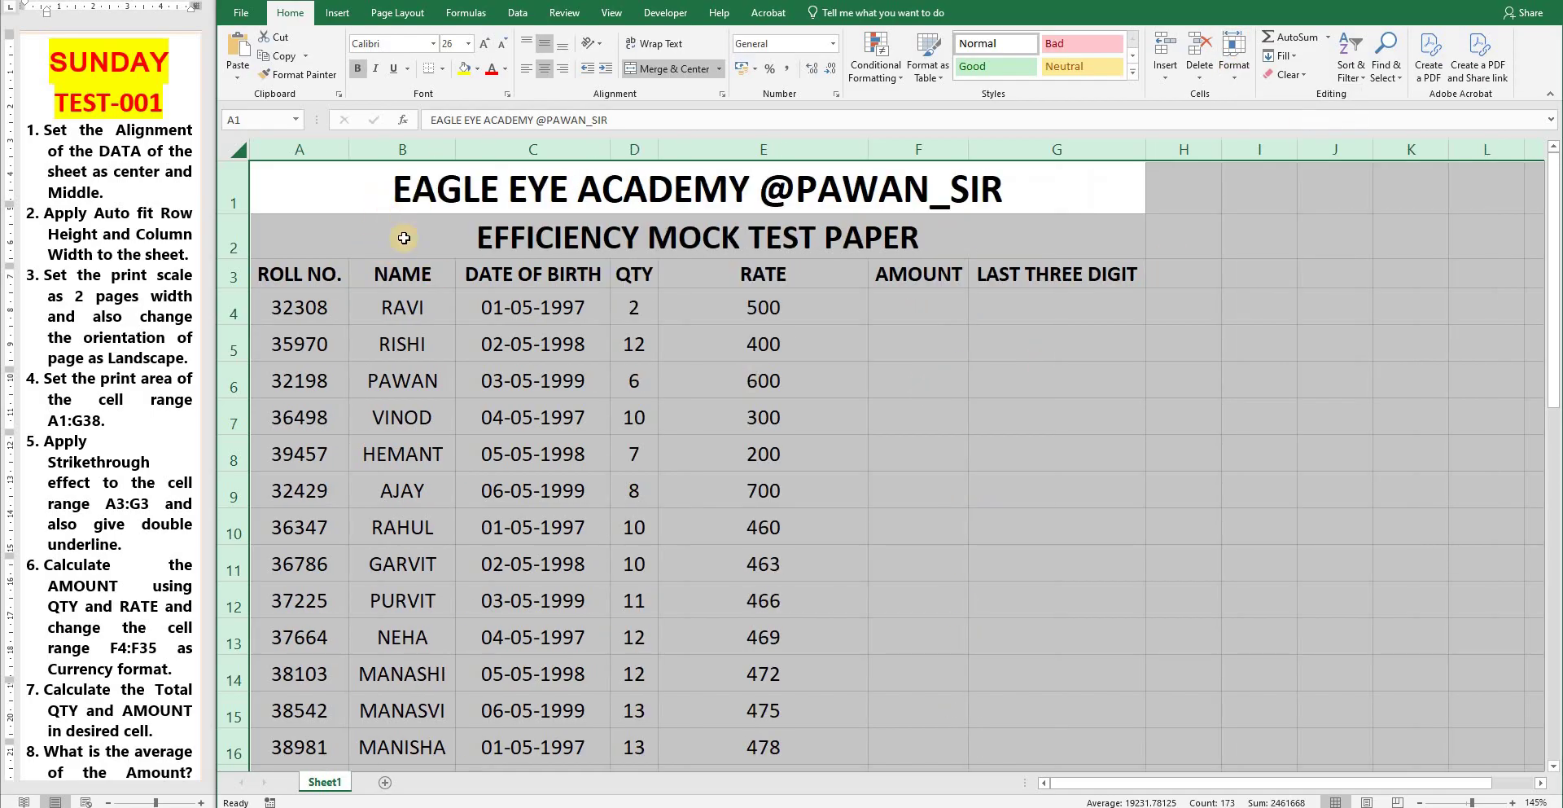
pyautogui.click(391, 200)
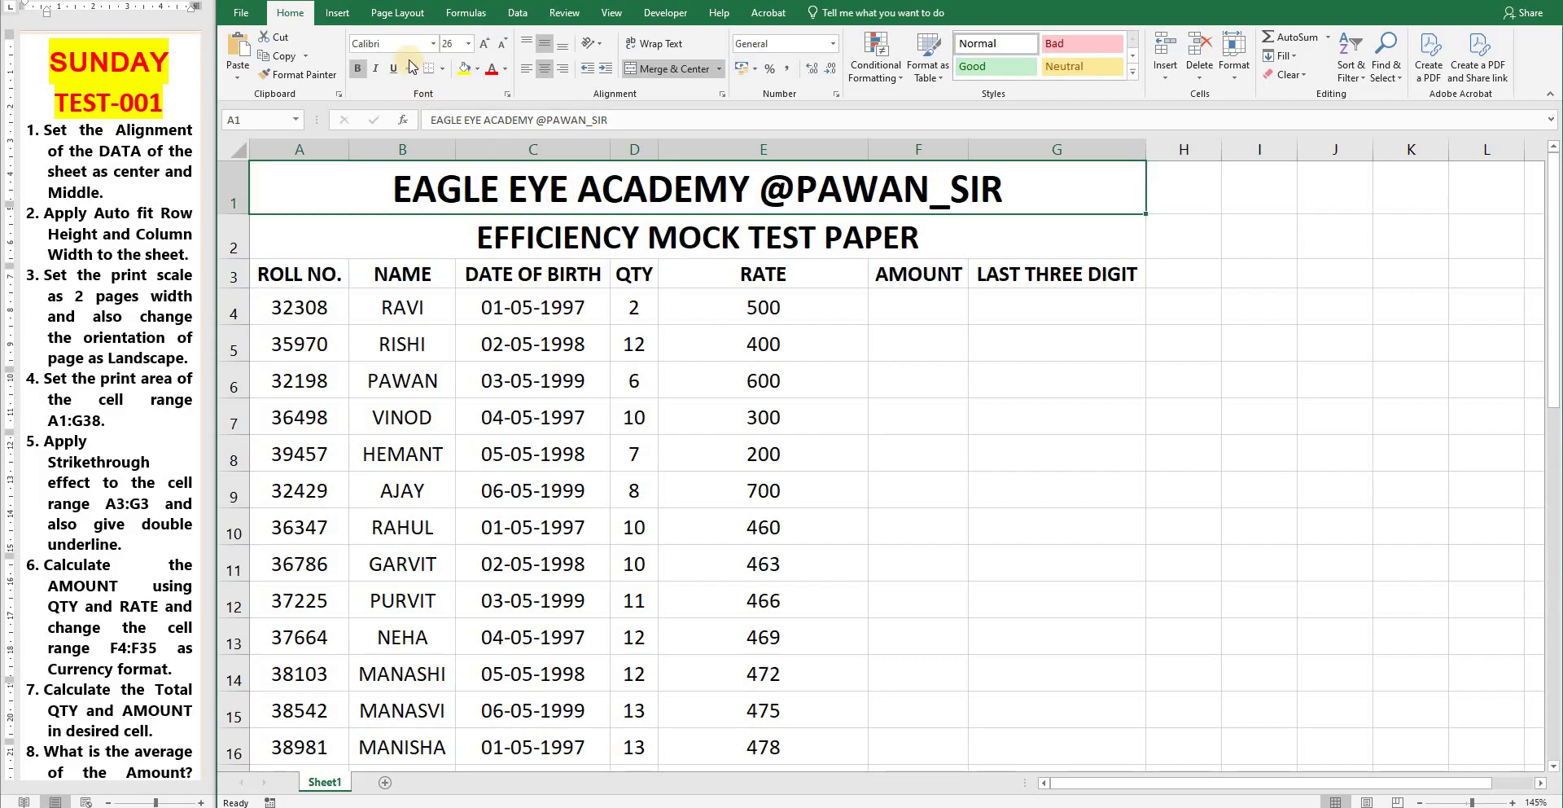
# Scale the printout to 2 pages wide and change the page orientation to Landscape
pyautogui.click(396, 15)
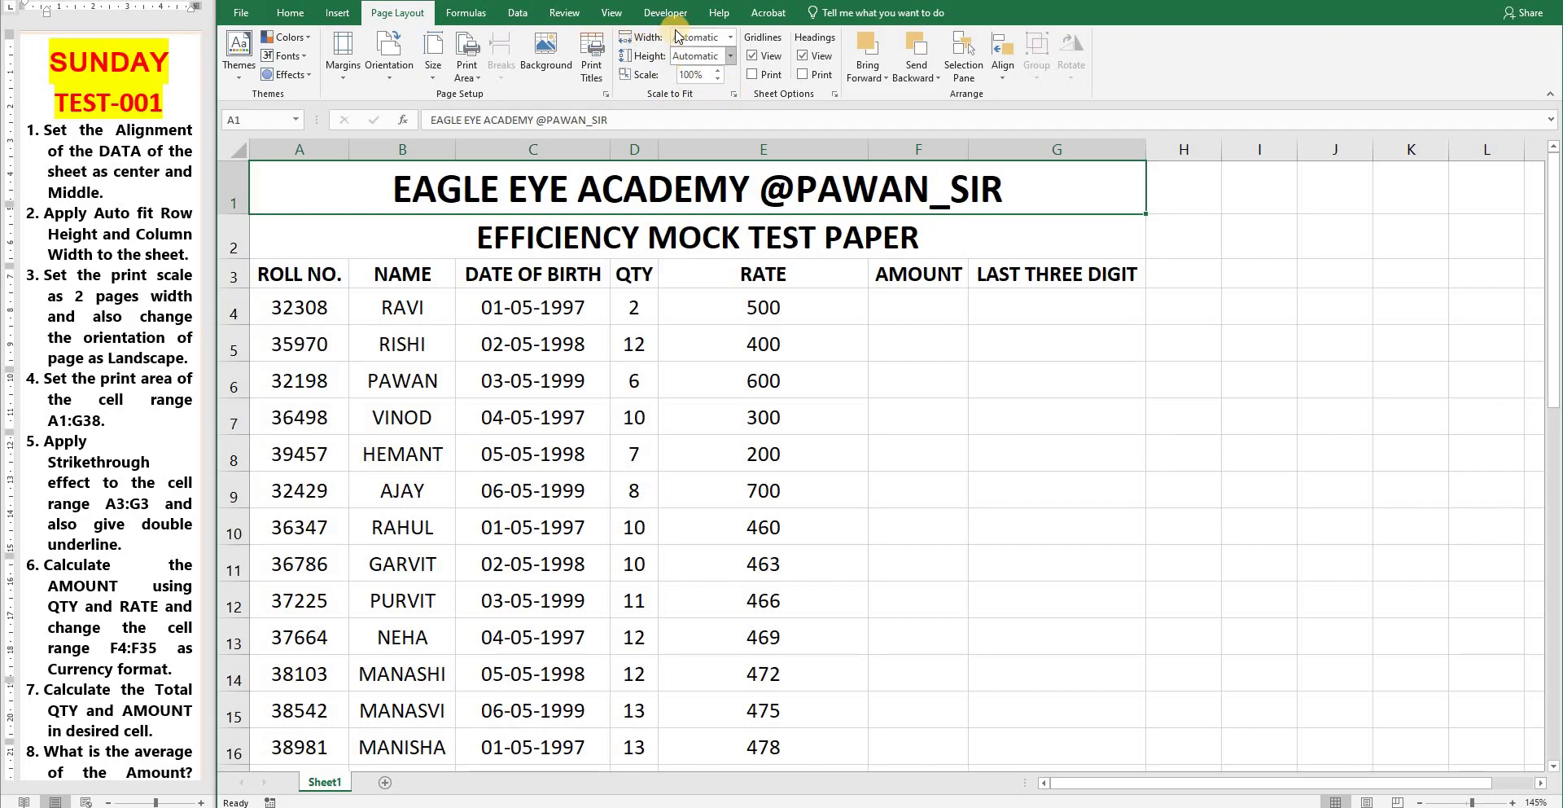
pyautogui.click(730, 37)
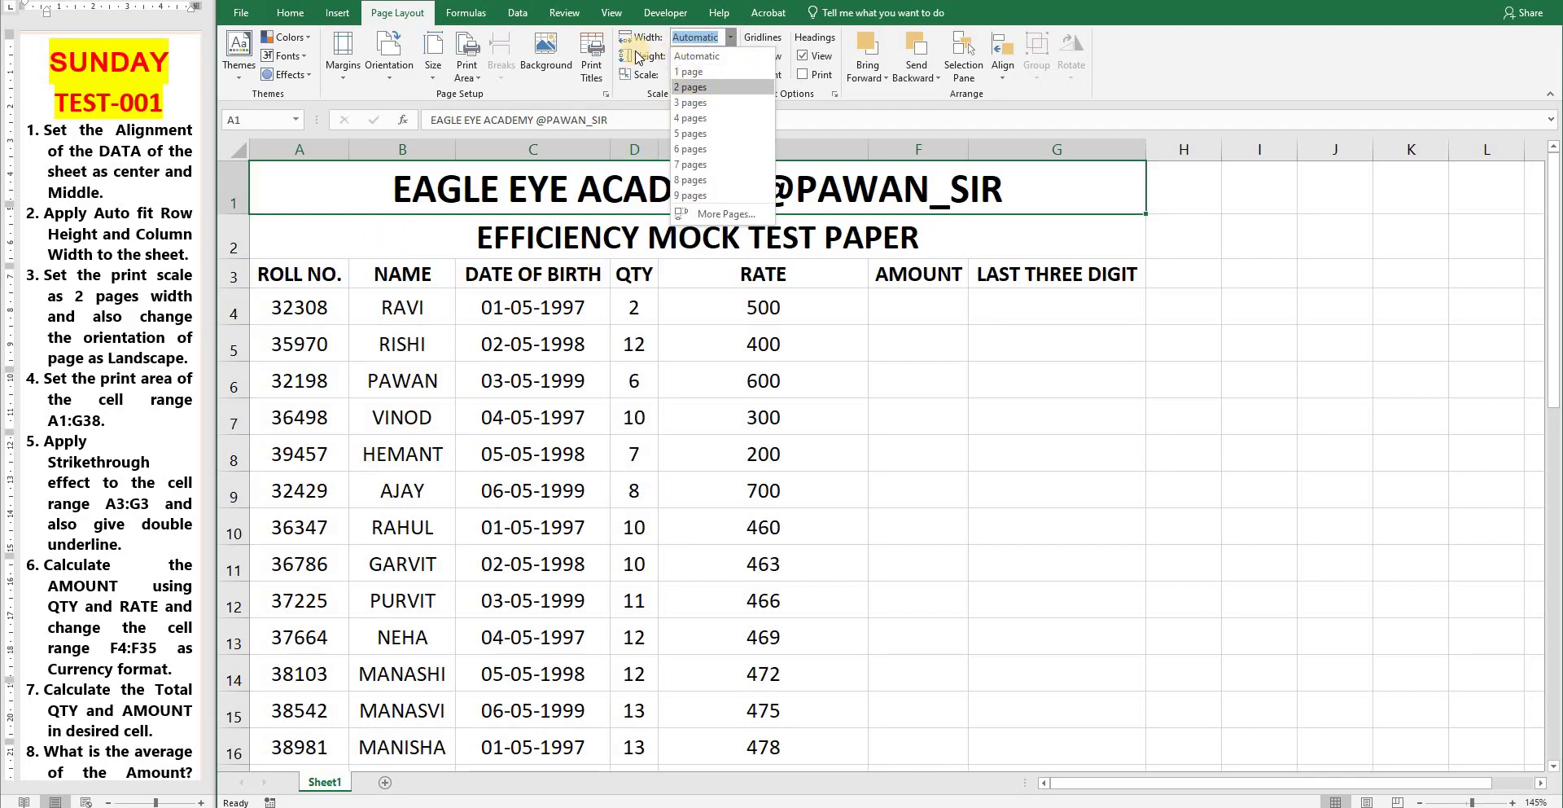
pyautogui.click(696, 79)
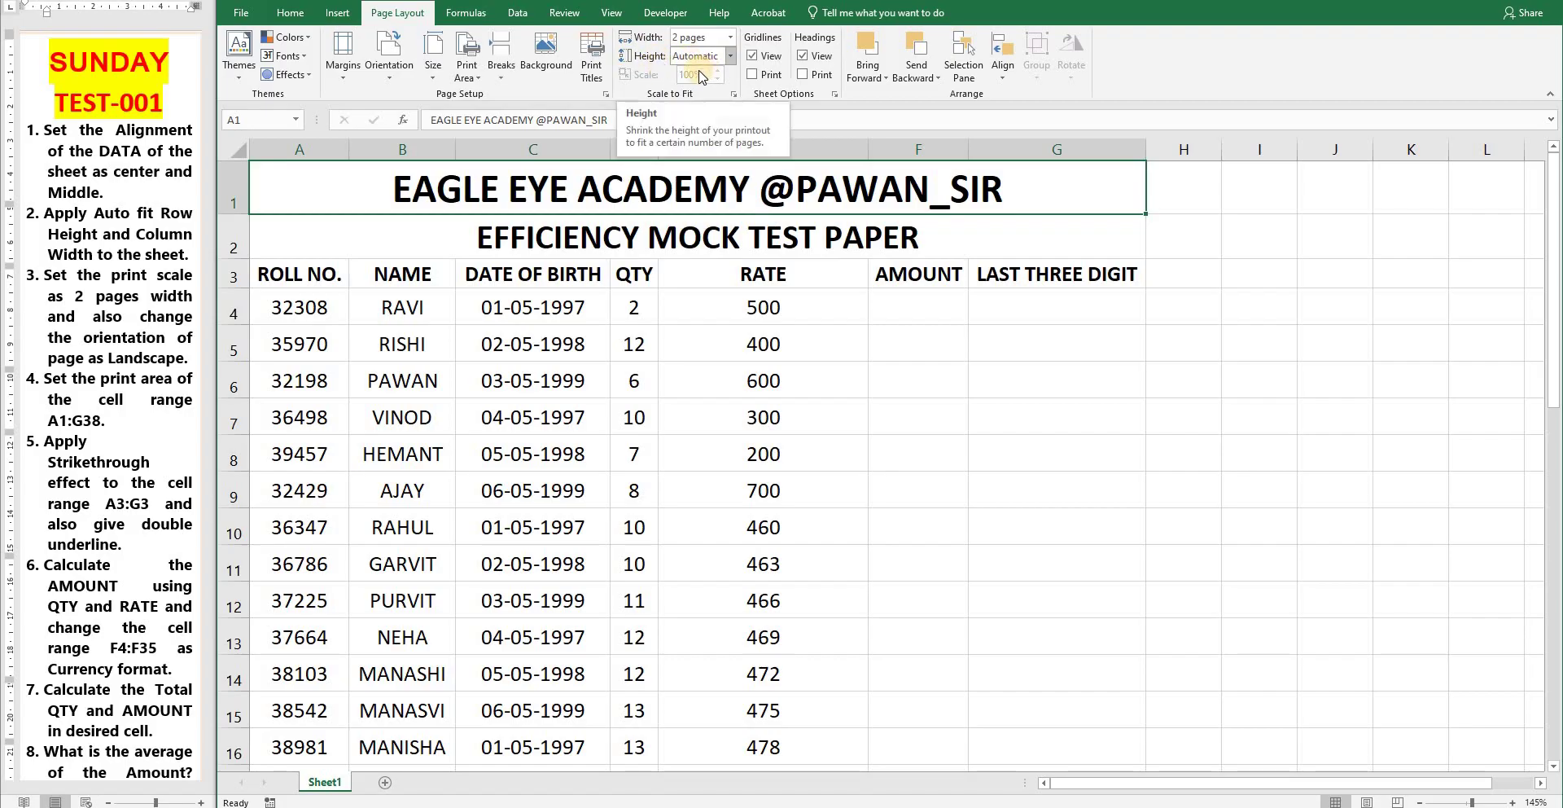
pyautogui.click(394, 72)
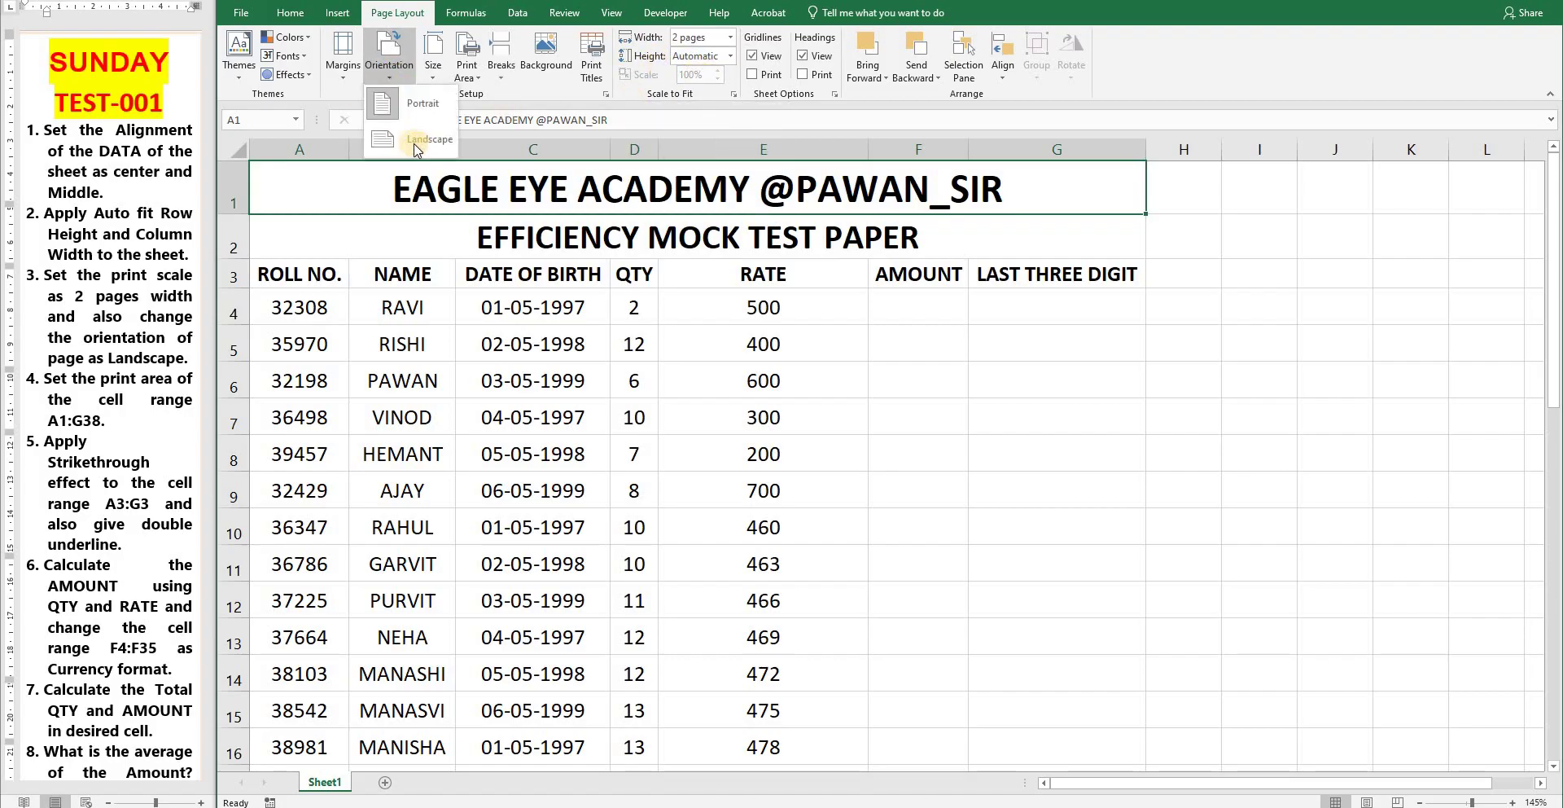
pyautogui.click(406, 137)
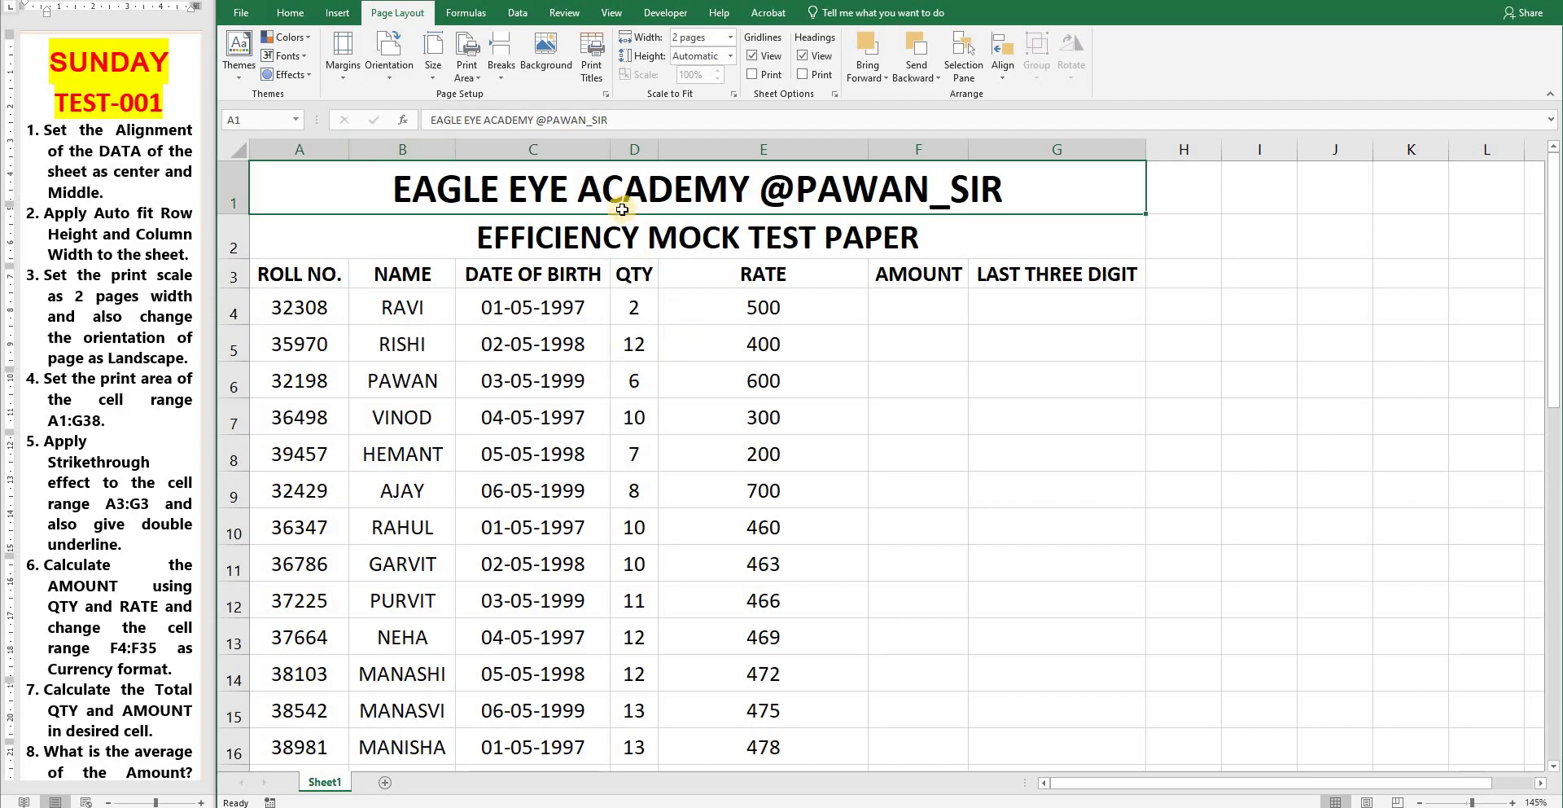
pyautogui.click(608, 245)
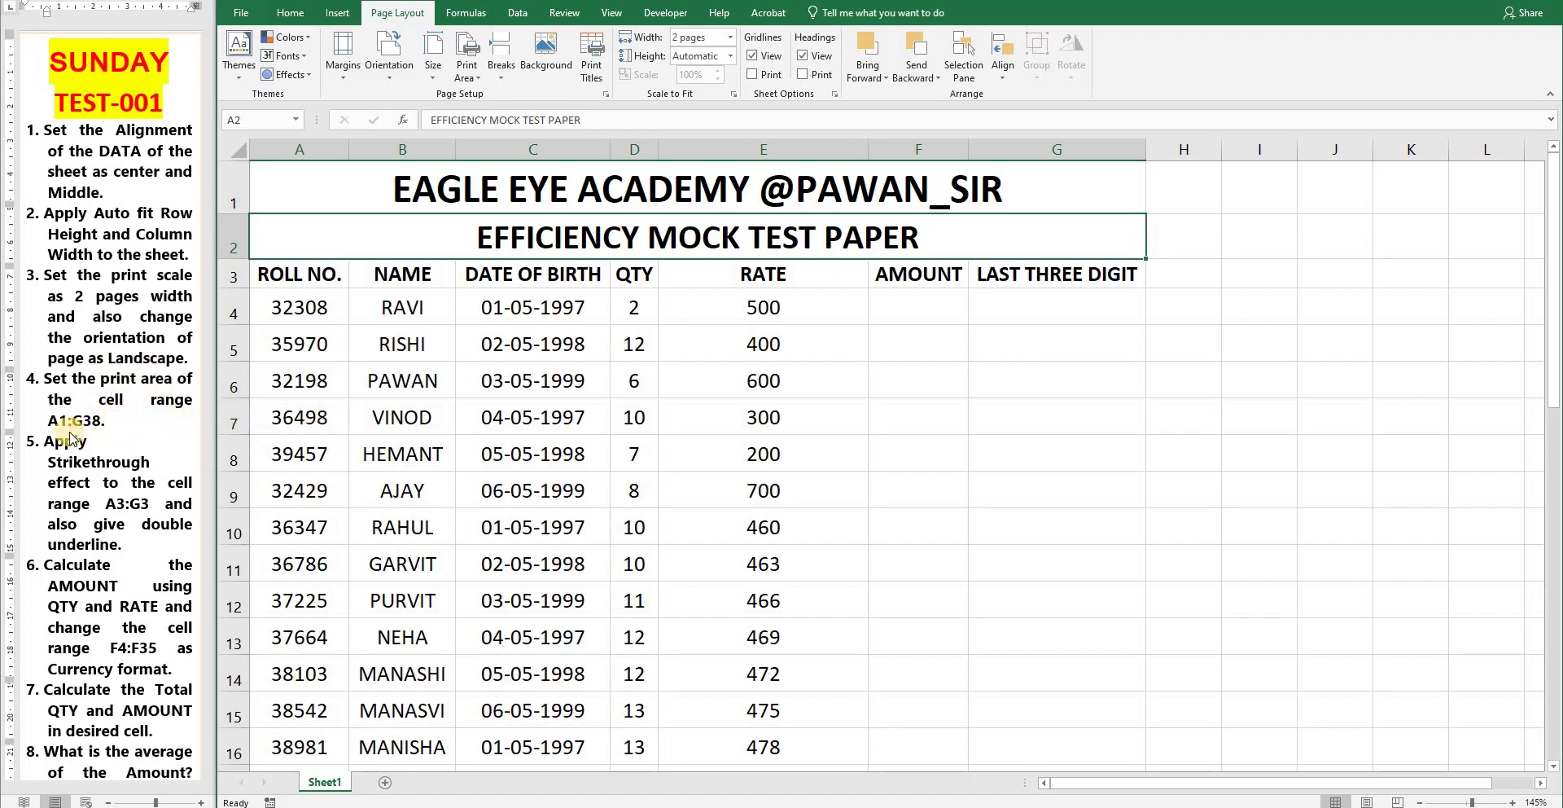
# Set the sheet's print area to A1:G38 in Page Setup and check its boundary down to row 38
pyautogui.click(544, 192)
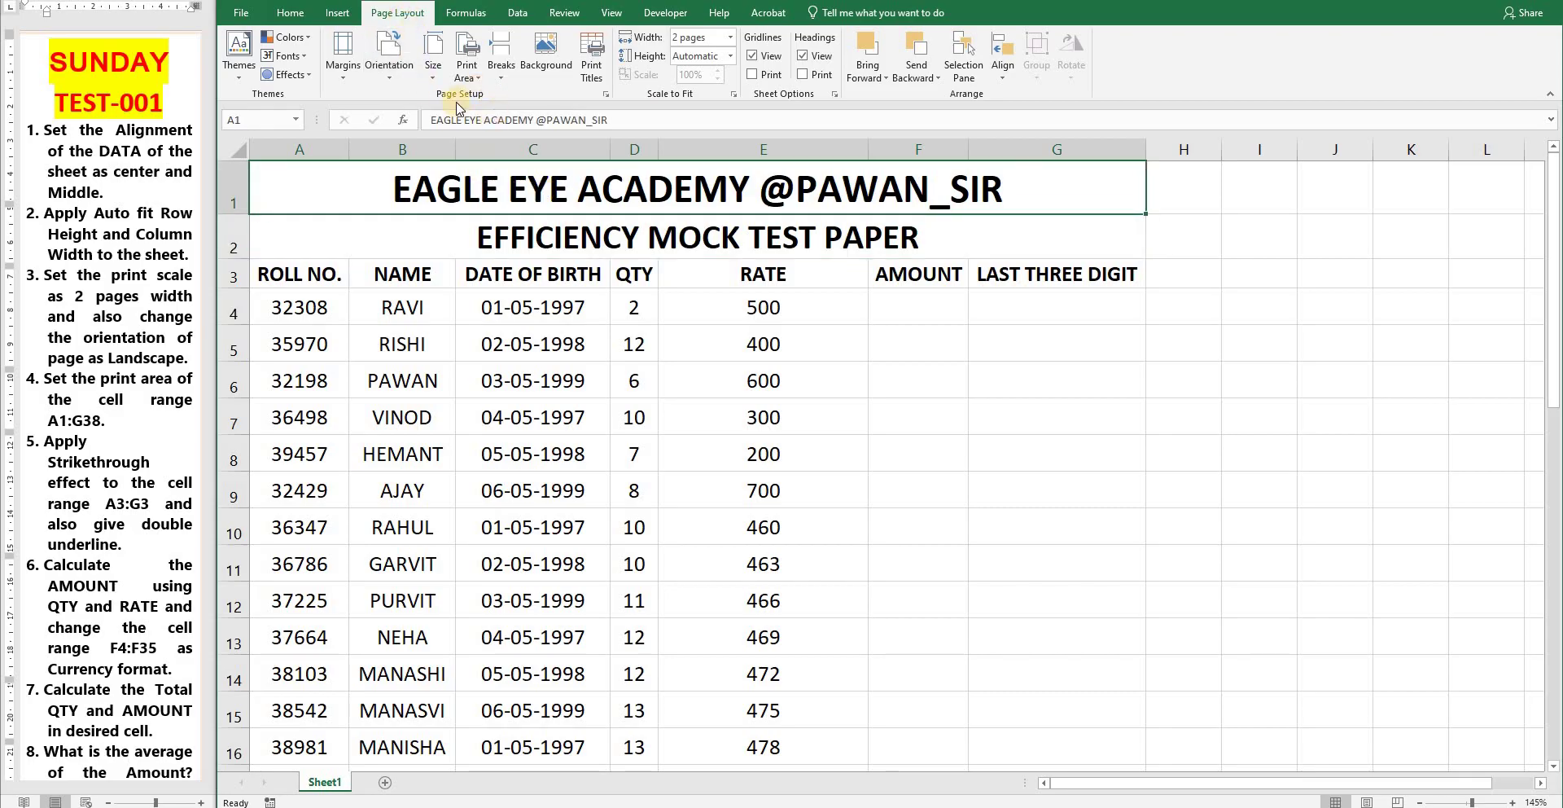
pyautogui.click(606, 96)
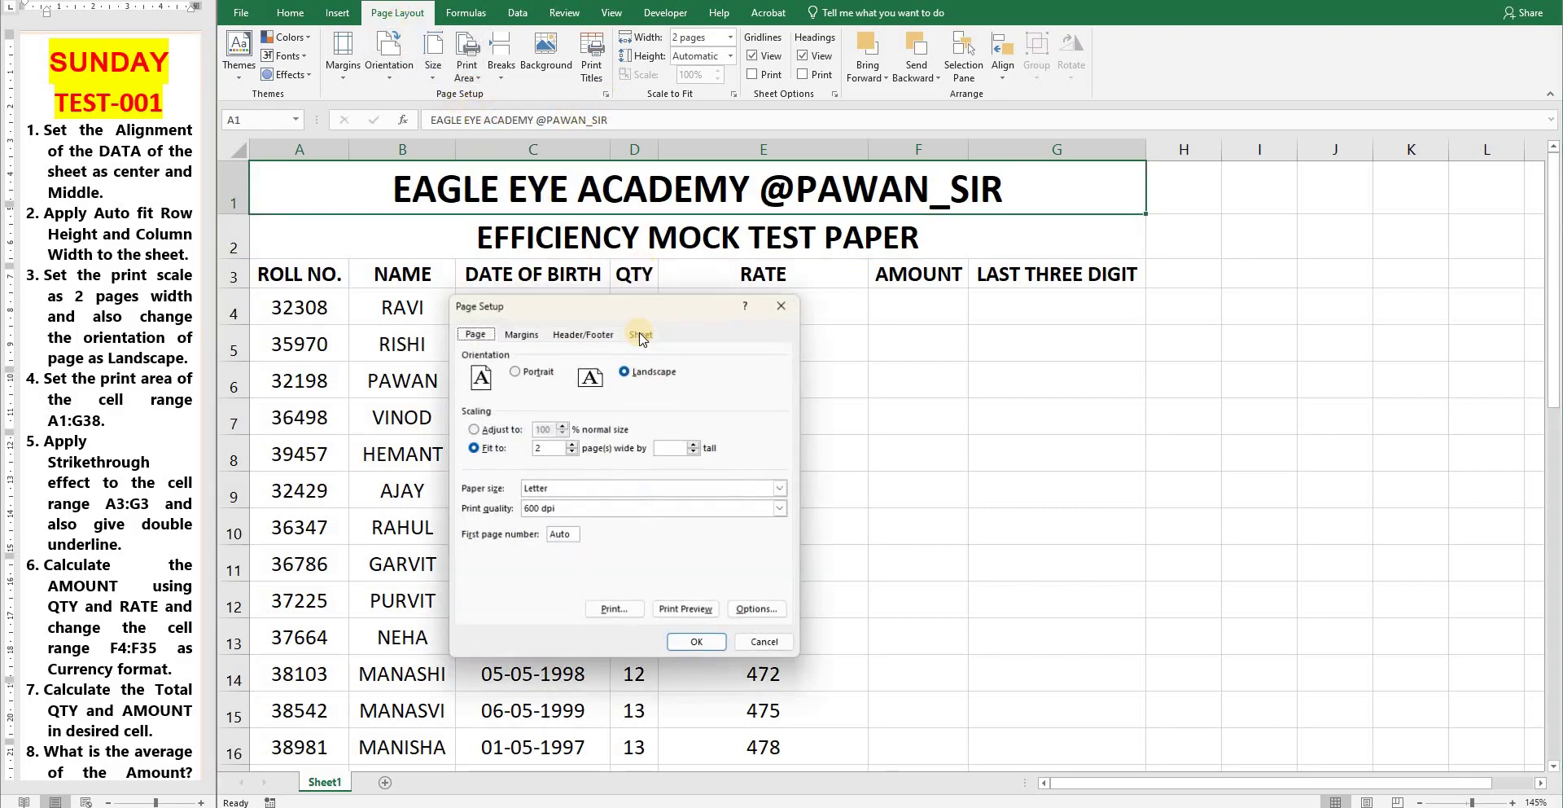
pyautogui.click(641, 333)
pyautogui.moveTo(635, 304); pyautogui.dragTo(764, 296)
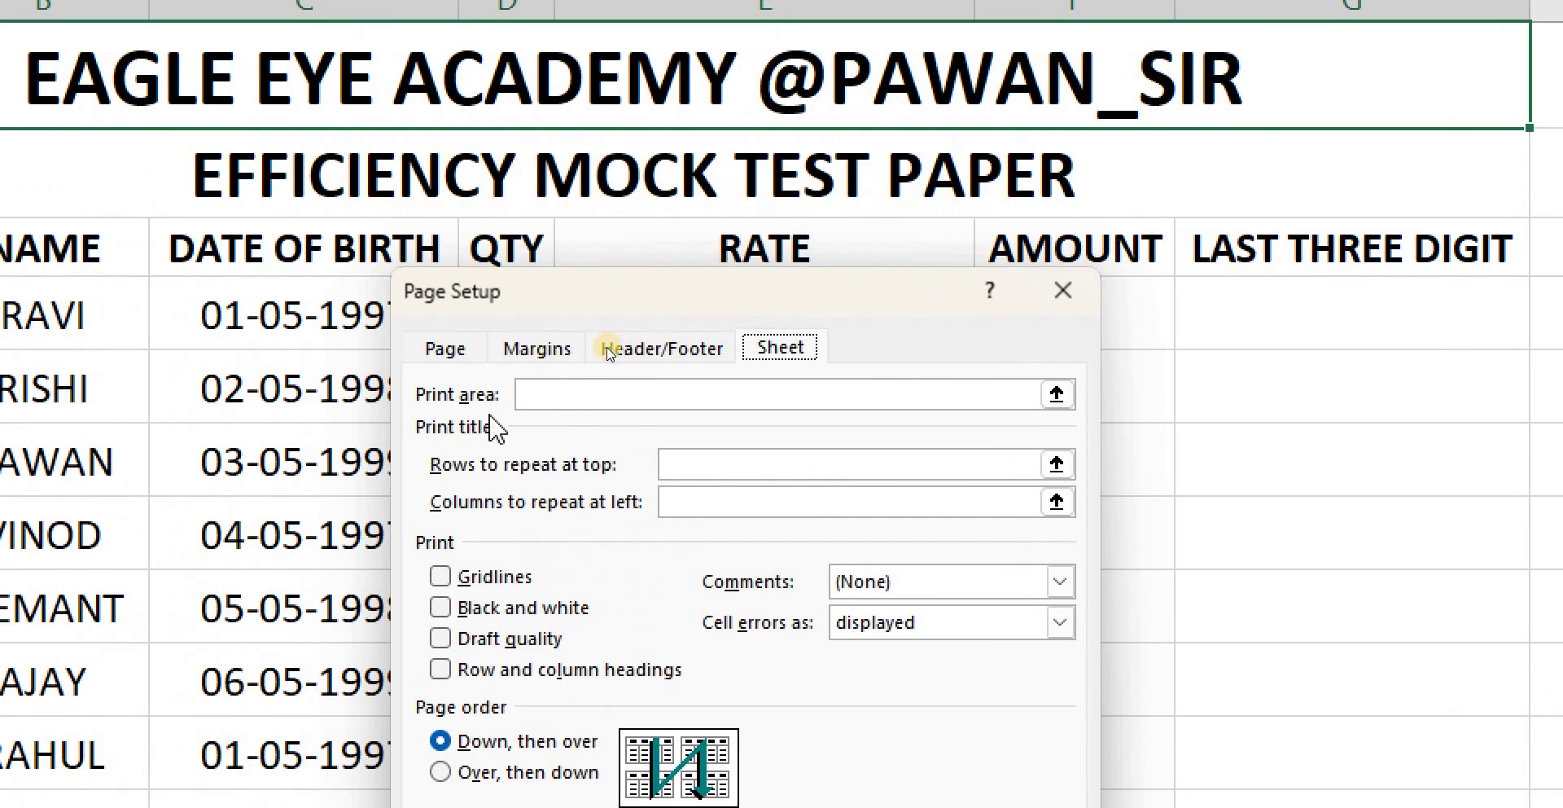
pyautogui.click(548, 394)
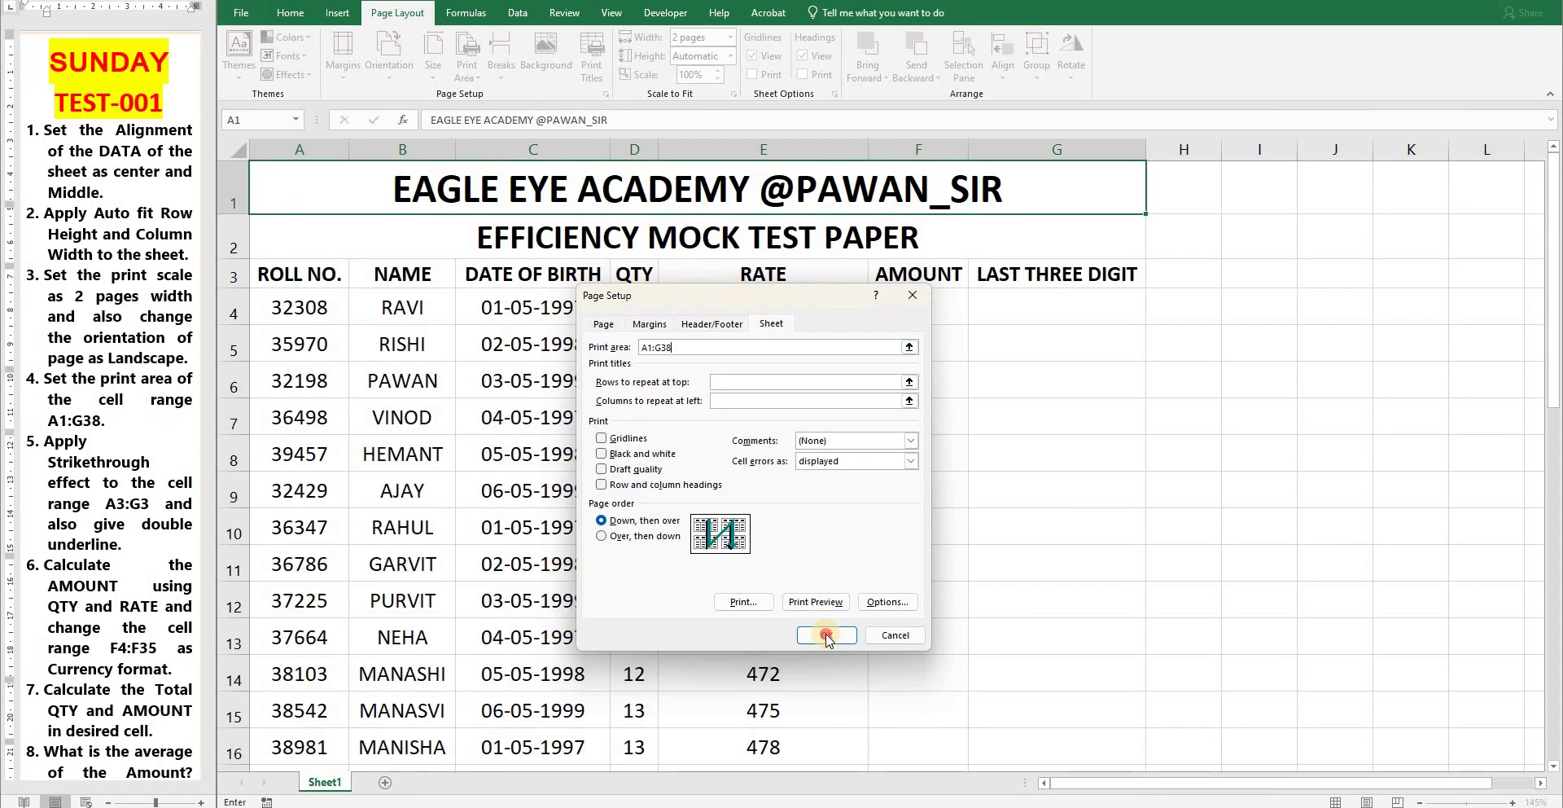
pyautogui.click(826, 635)
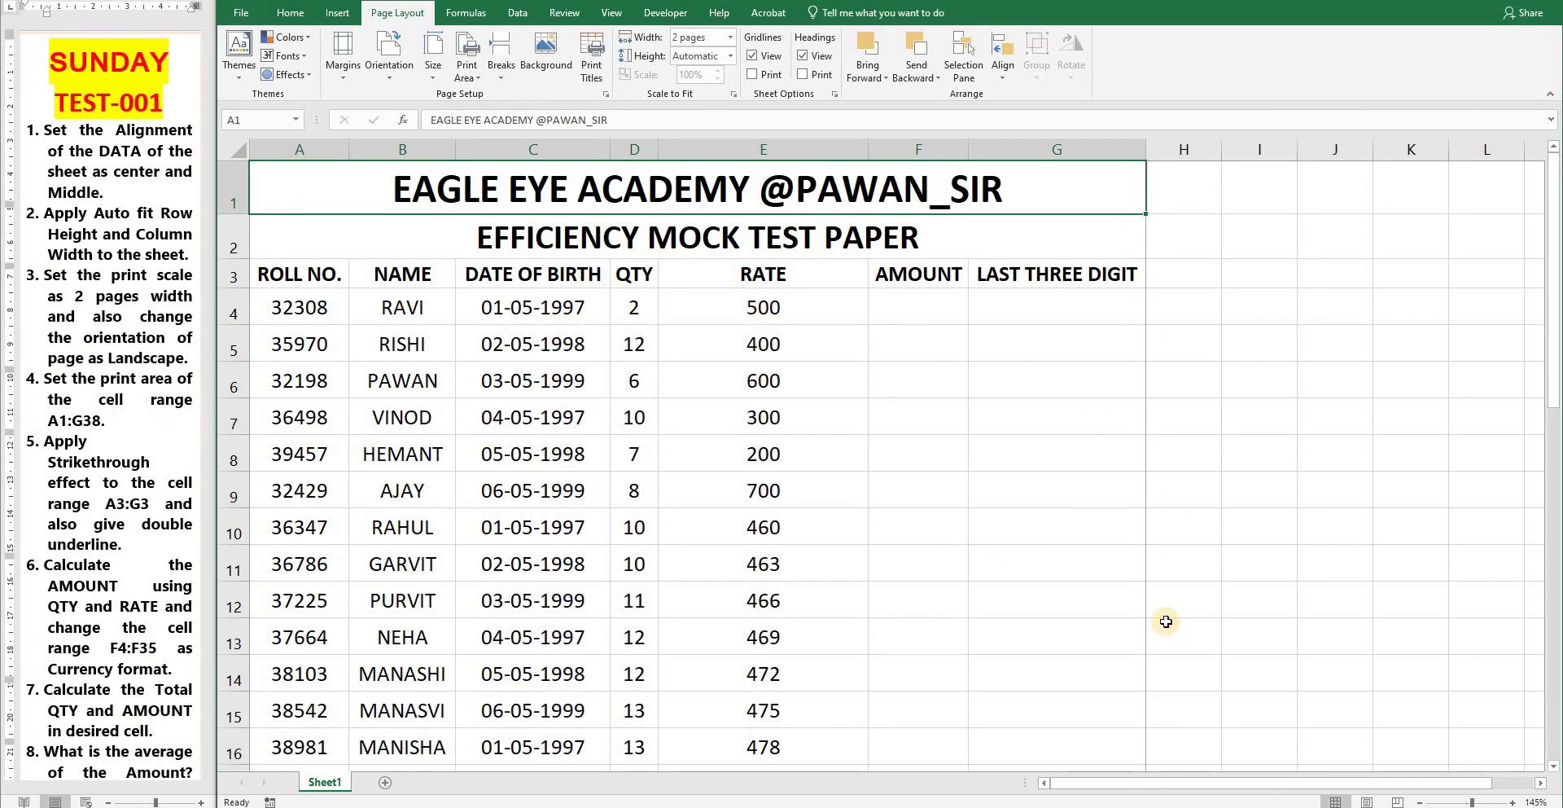
pyautogui.scroll(-13, 1166, 621)
pyautogui.scroll(3, 1151, 464)
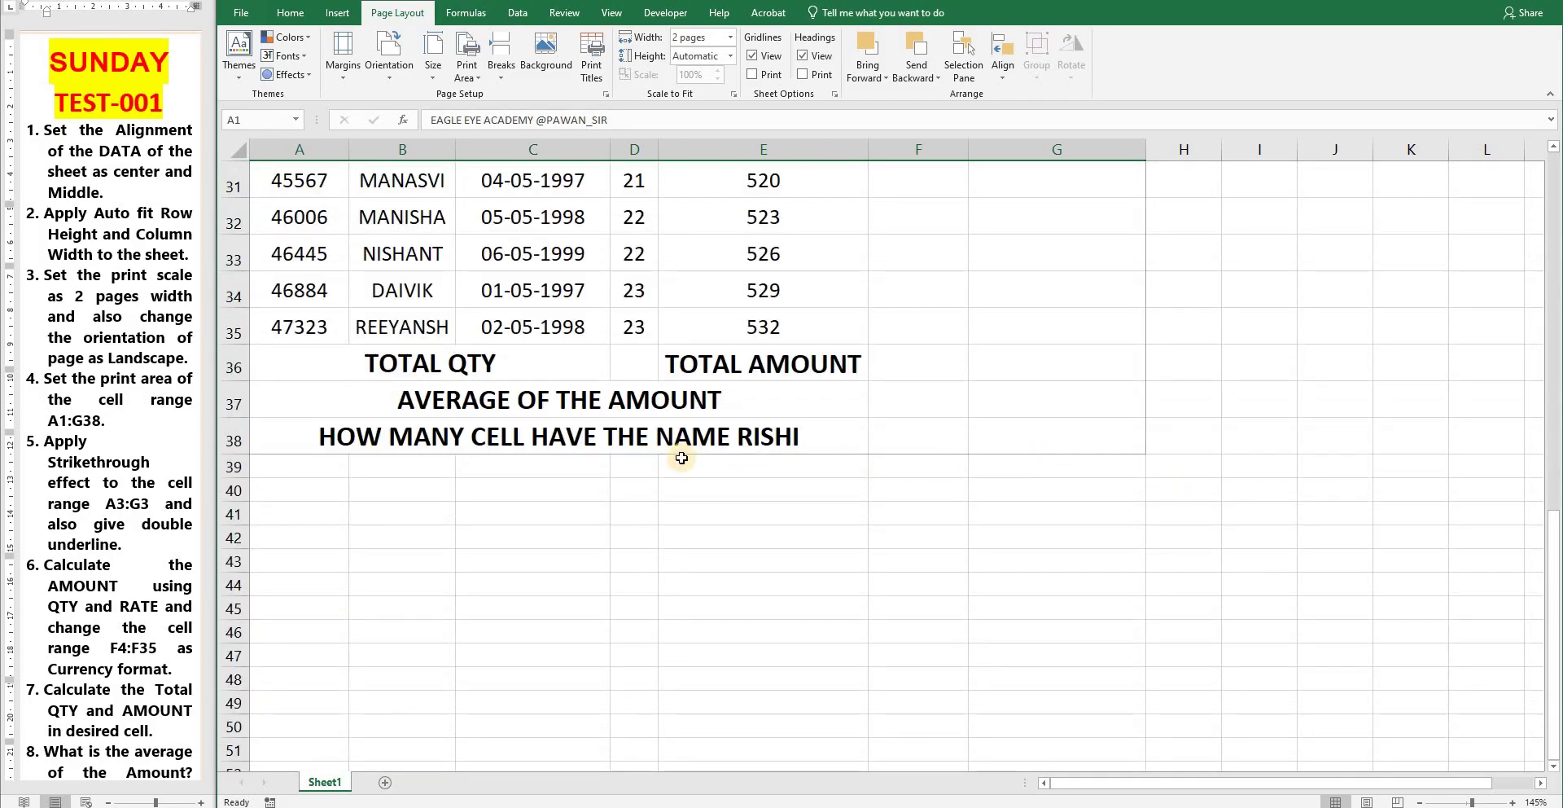
pyautogui.scroll(10, 813, 482)
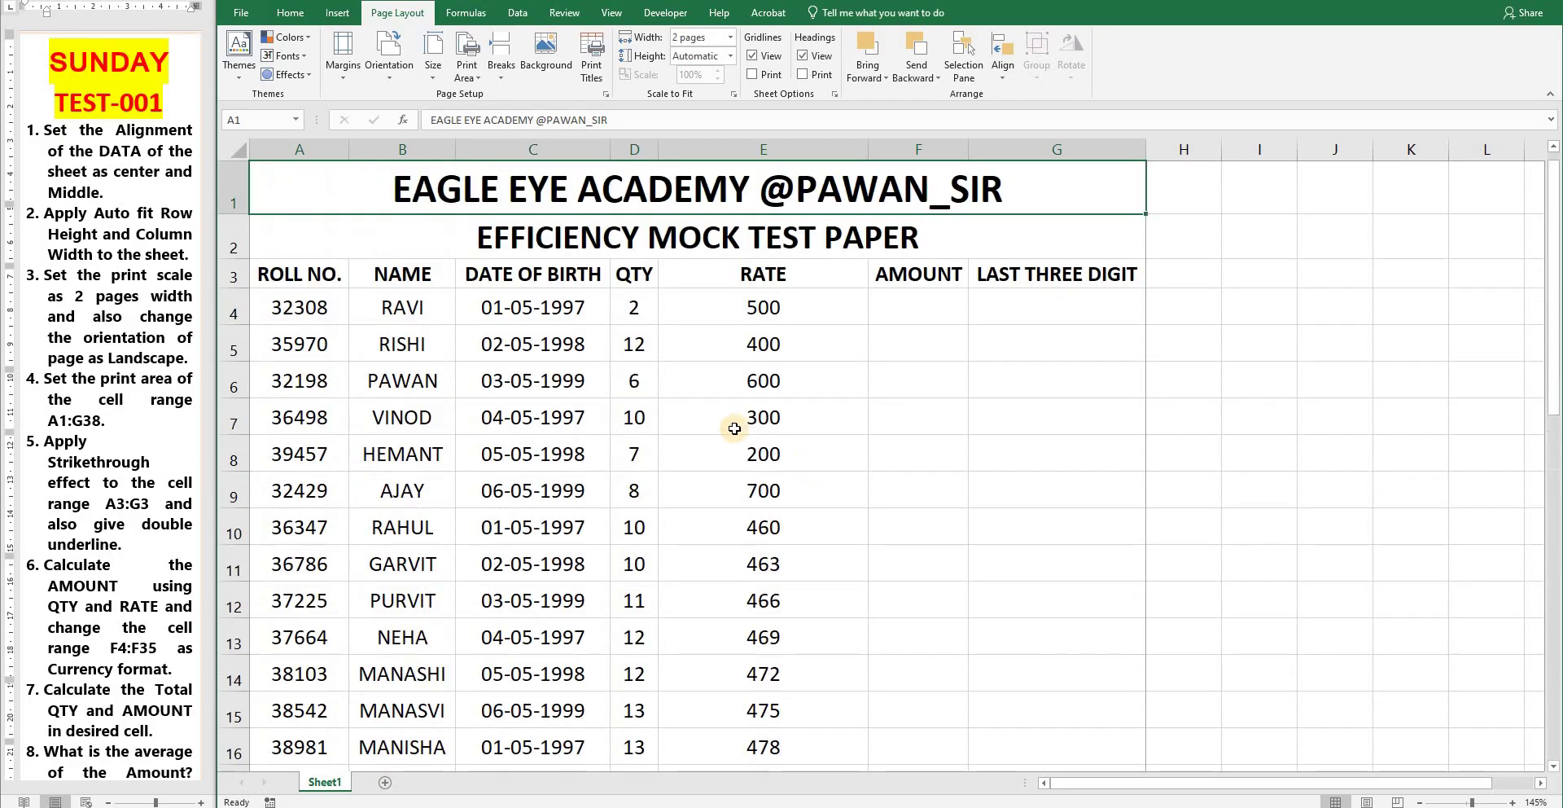
pyautogui.click(475, 81)
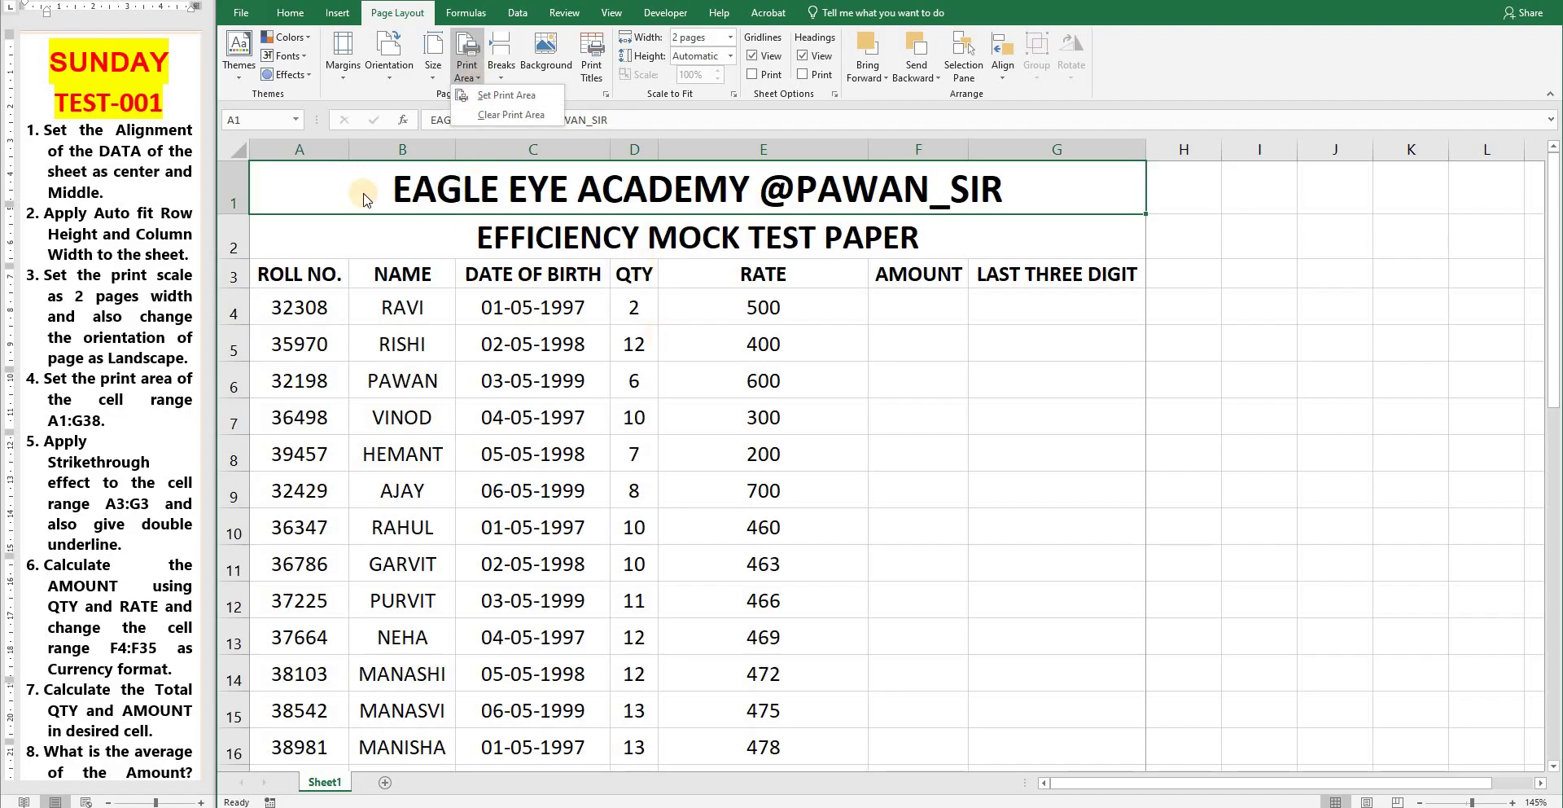
pyautogui.press('Escape')
pyautogui.scroll(-11, 865, 509)
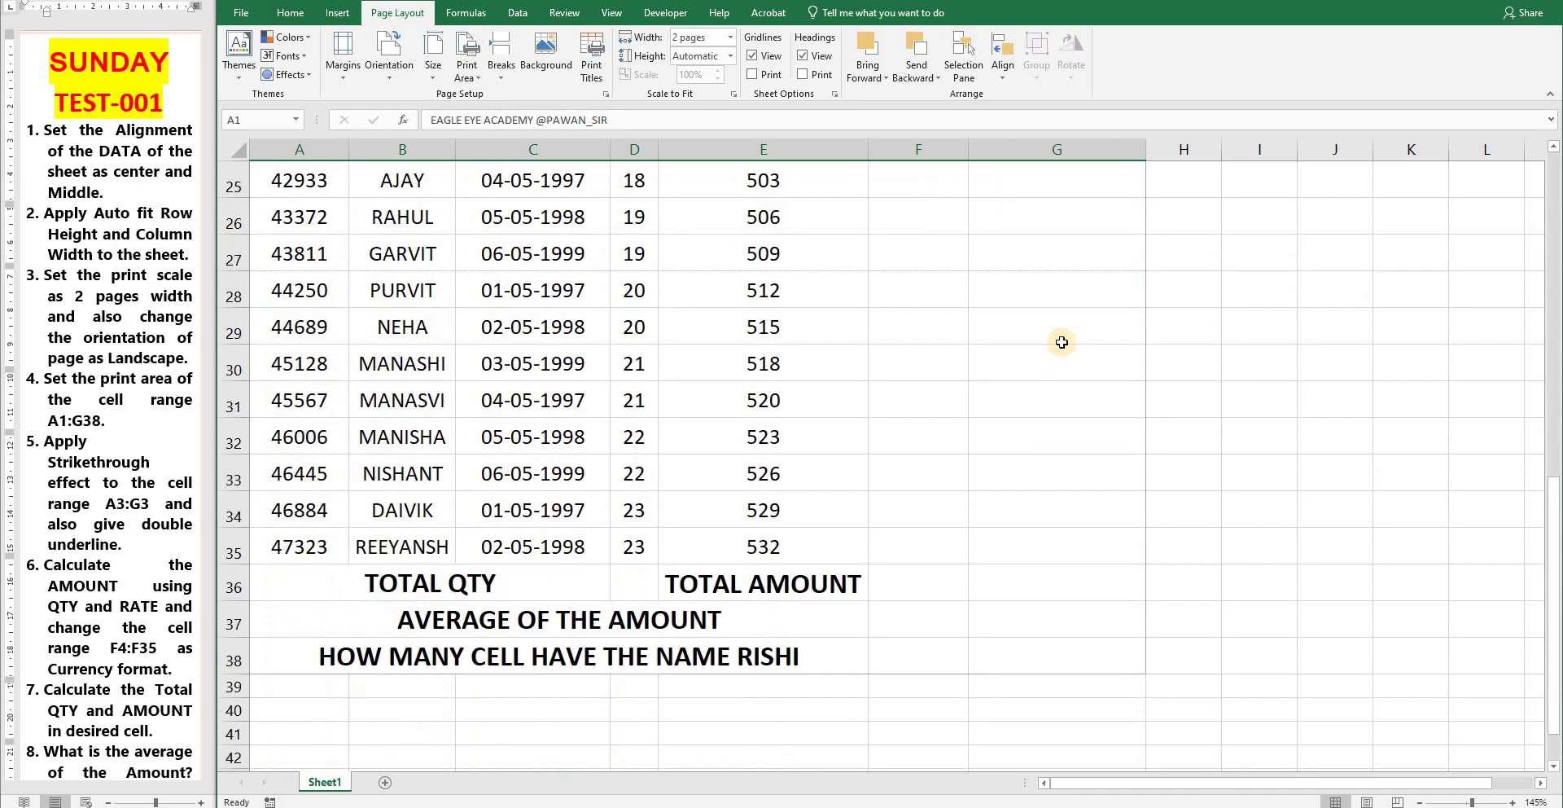
pyautogui.hotkey('ctrl', 'a')
pyautogui.scroll(11, 863, 530)
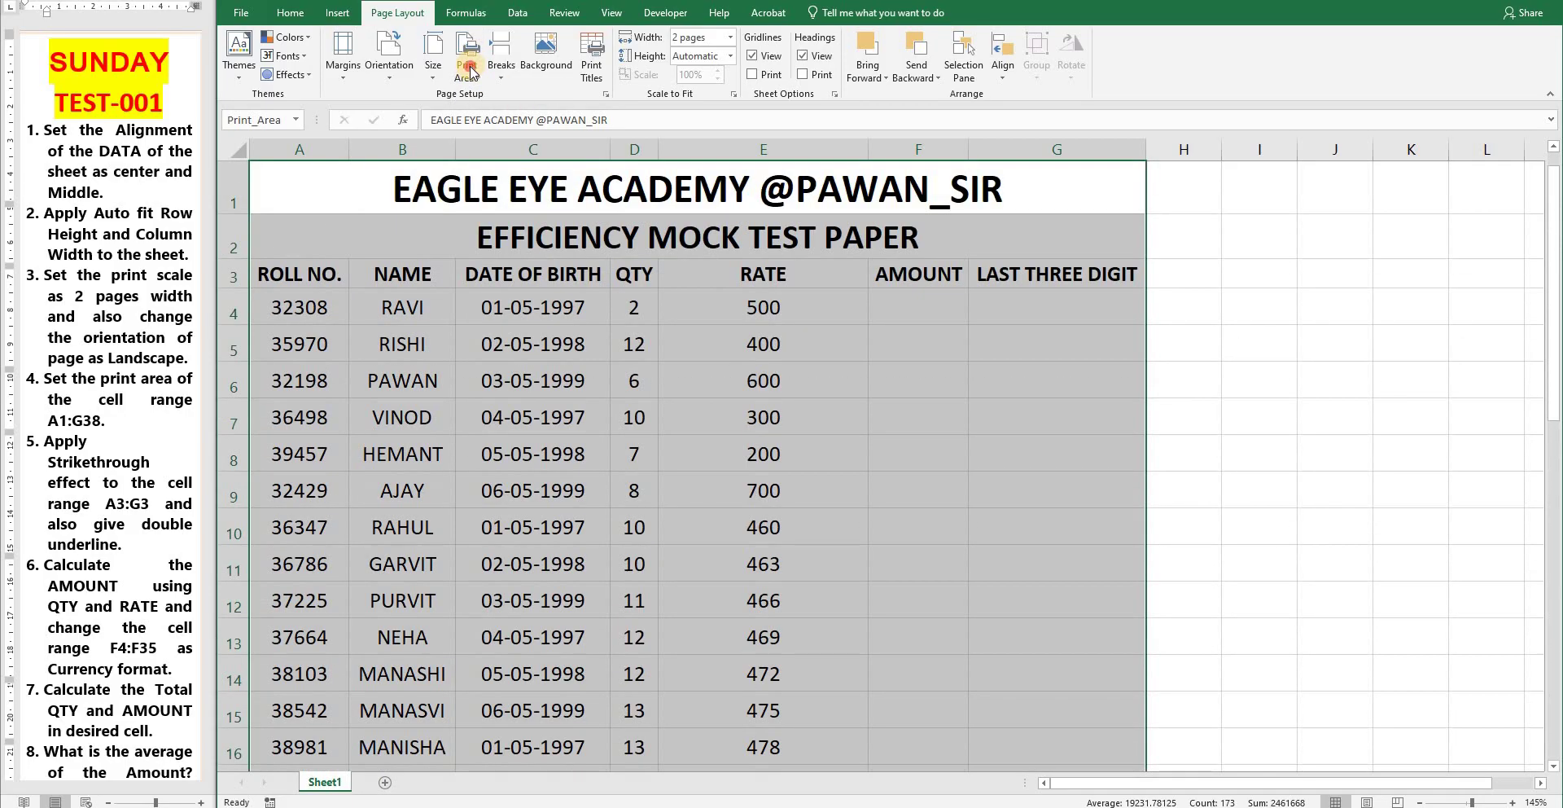
pyautogui.click(467, 69)
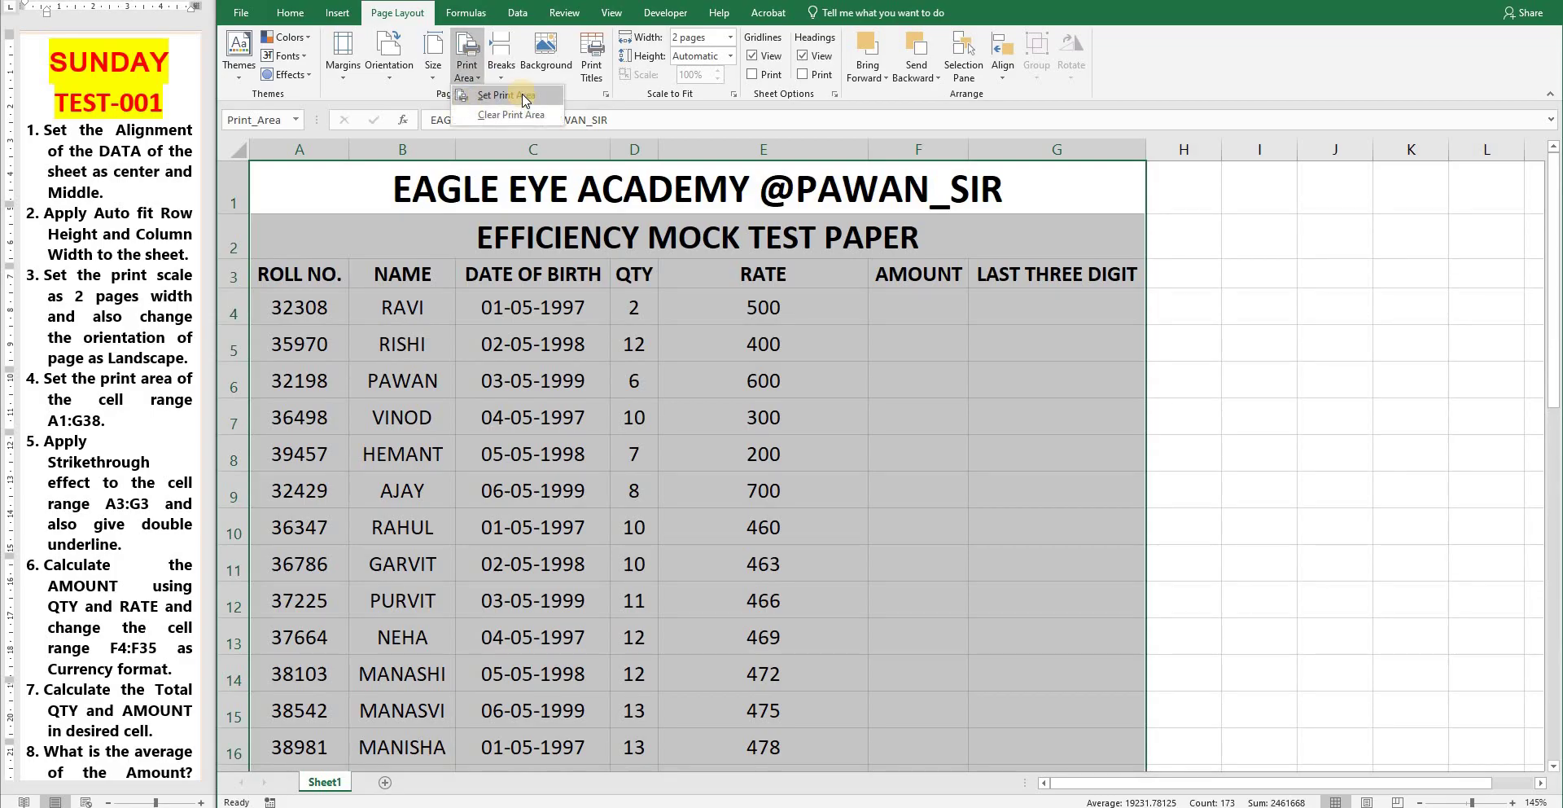
pyautogui.click(611, 340)
pyautogui.click(459, 453)
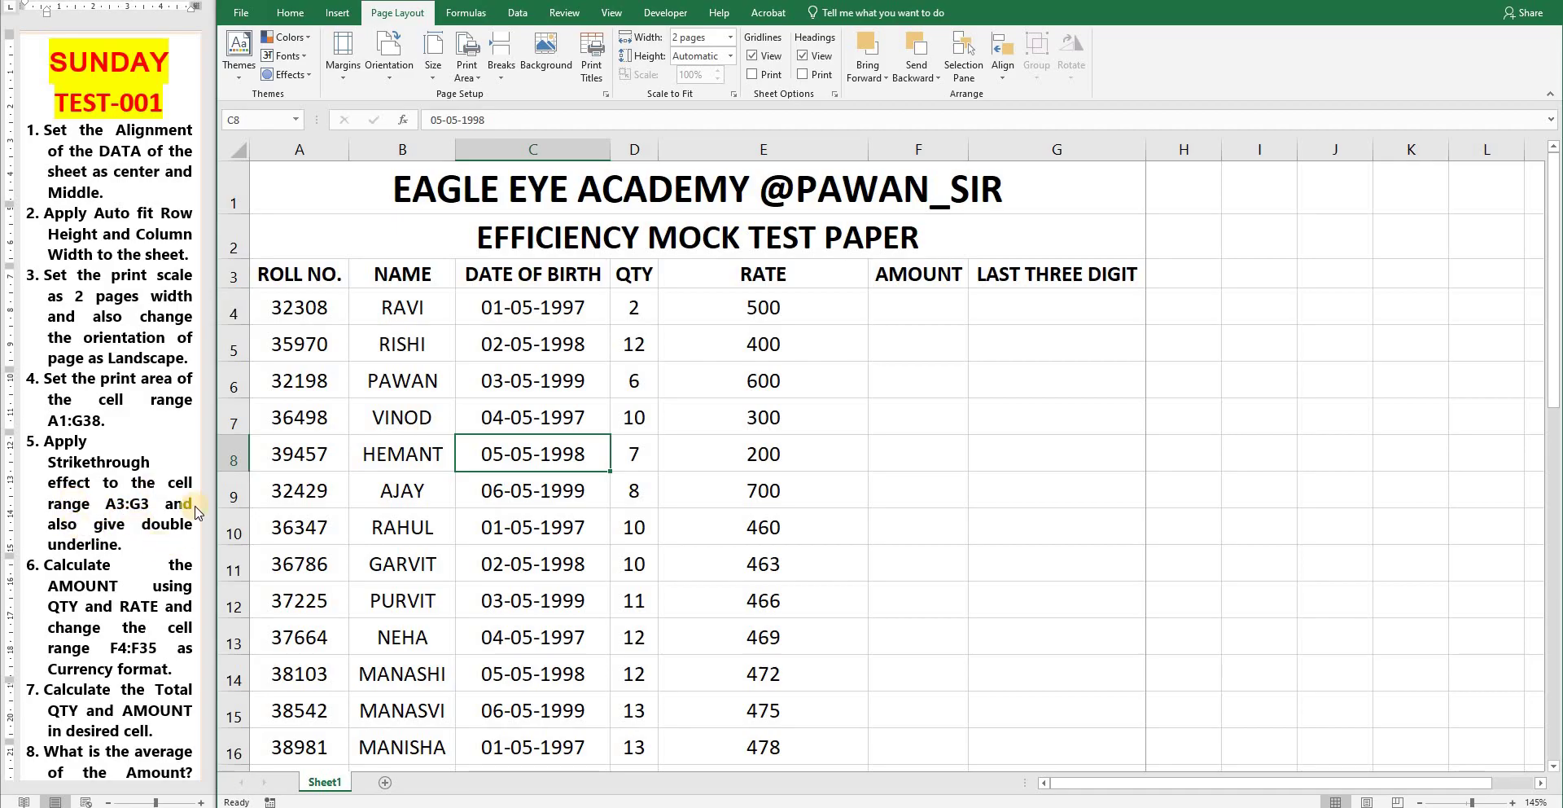
# Apply the Strikethrough effect and a Double underline to the header cells A3:G3
pyautogui.click(531, 379)
pyautogui.click(306, 195)
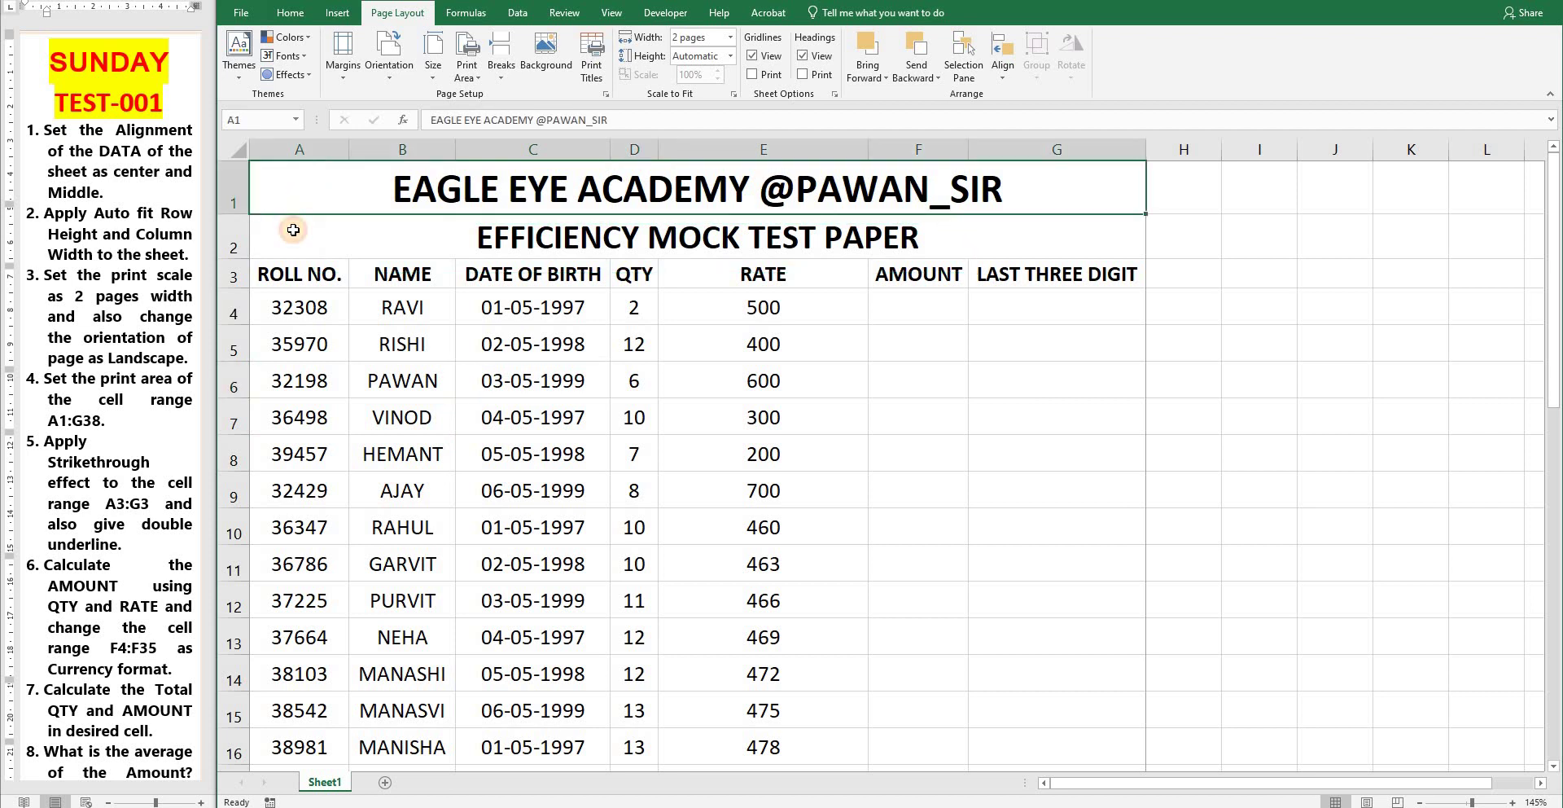
pyautogui.click(285, 231)
pyautogui.click(287, 271)
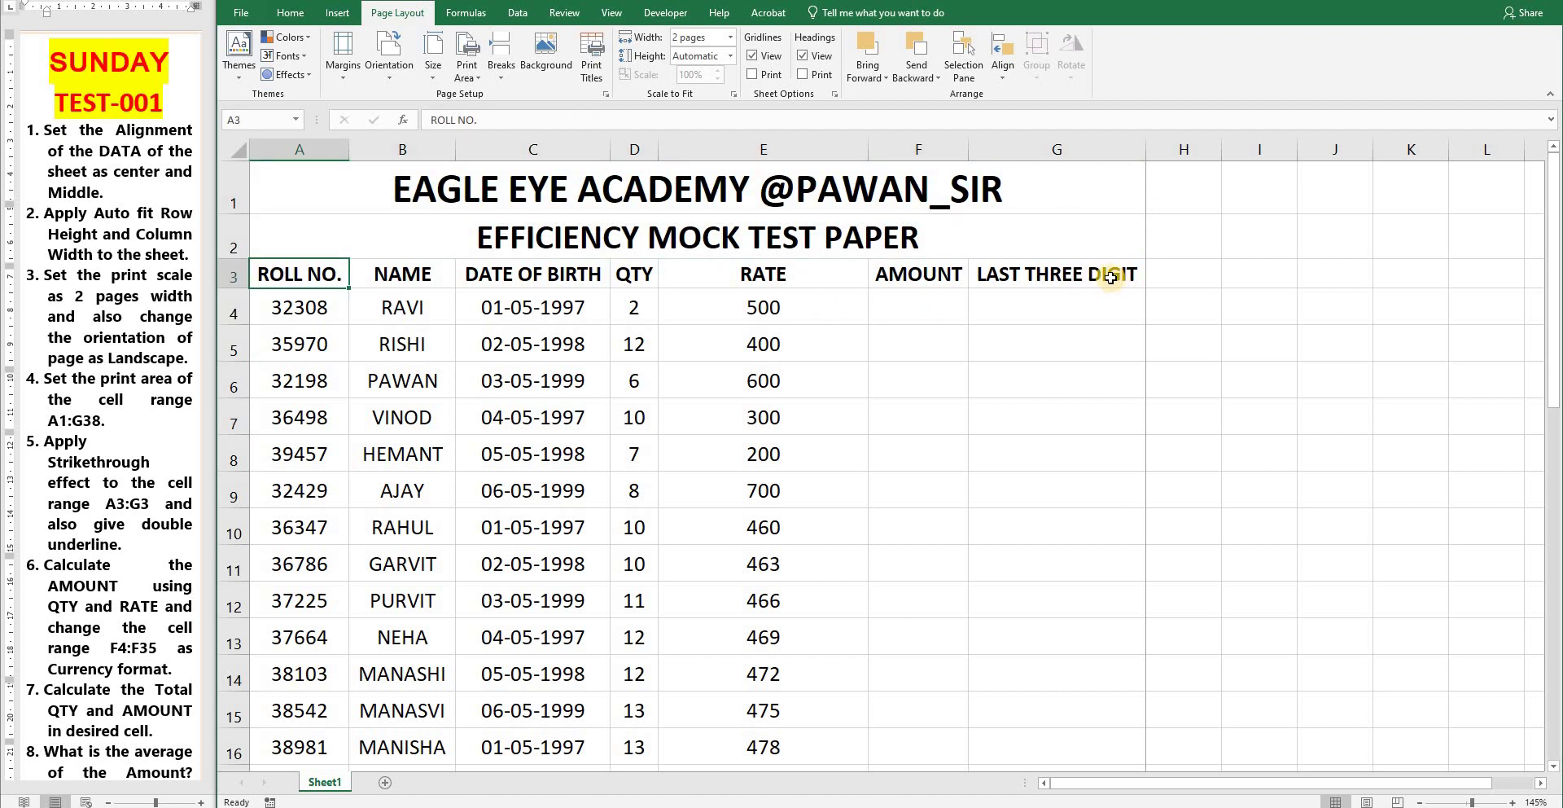
pyautogui.hotkey('ctrl', 'shift', 'Right')
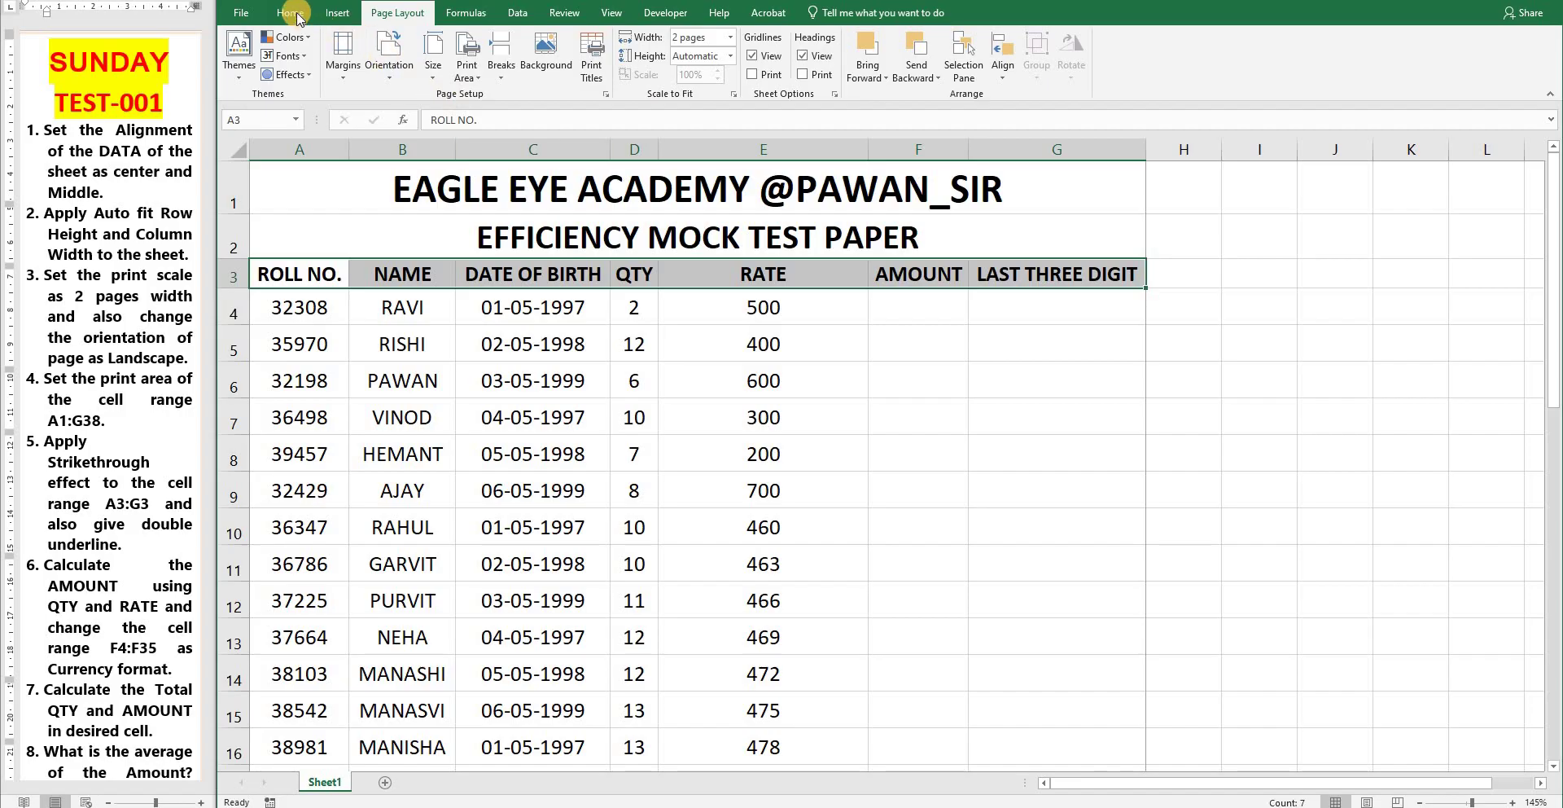
pyautogui.scroll(2, 344, 50)
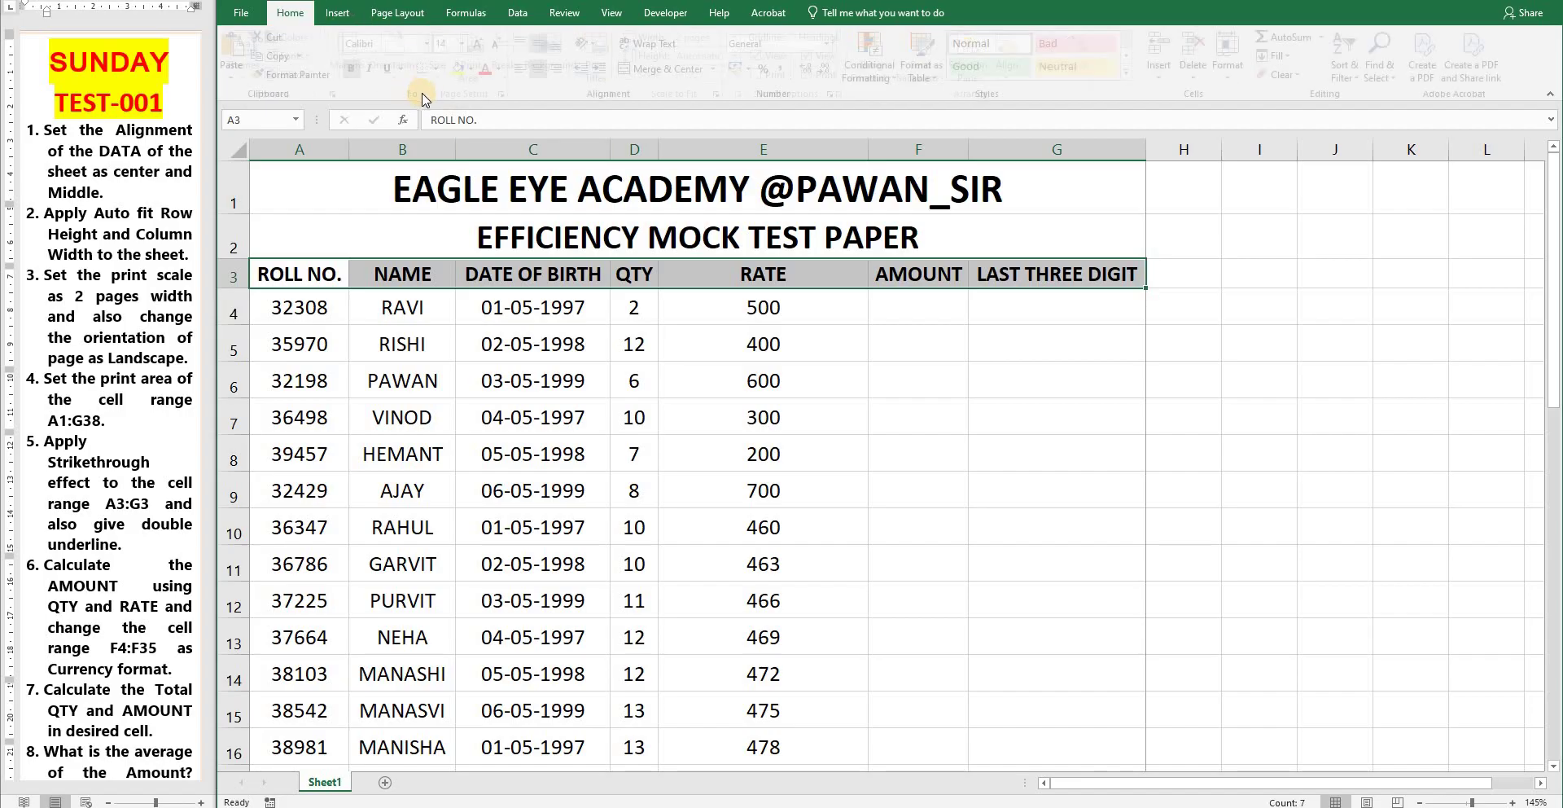
pyautogui.click(506, 95)
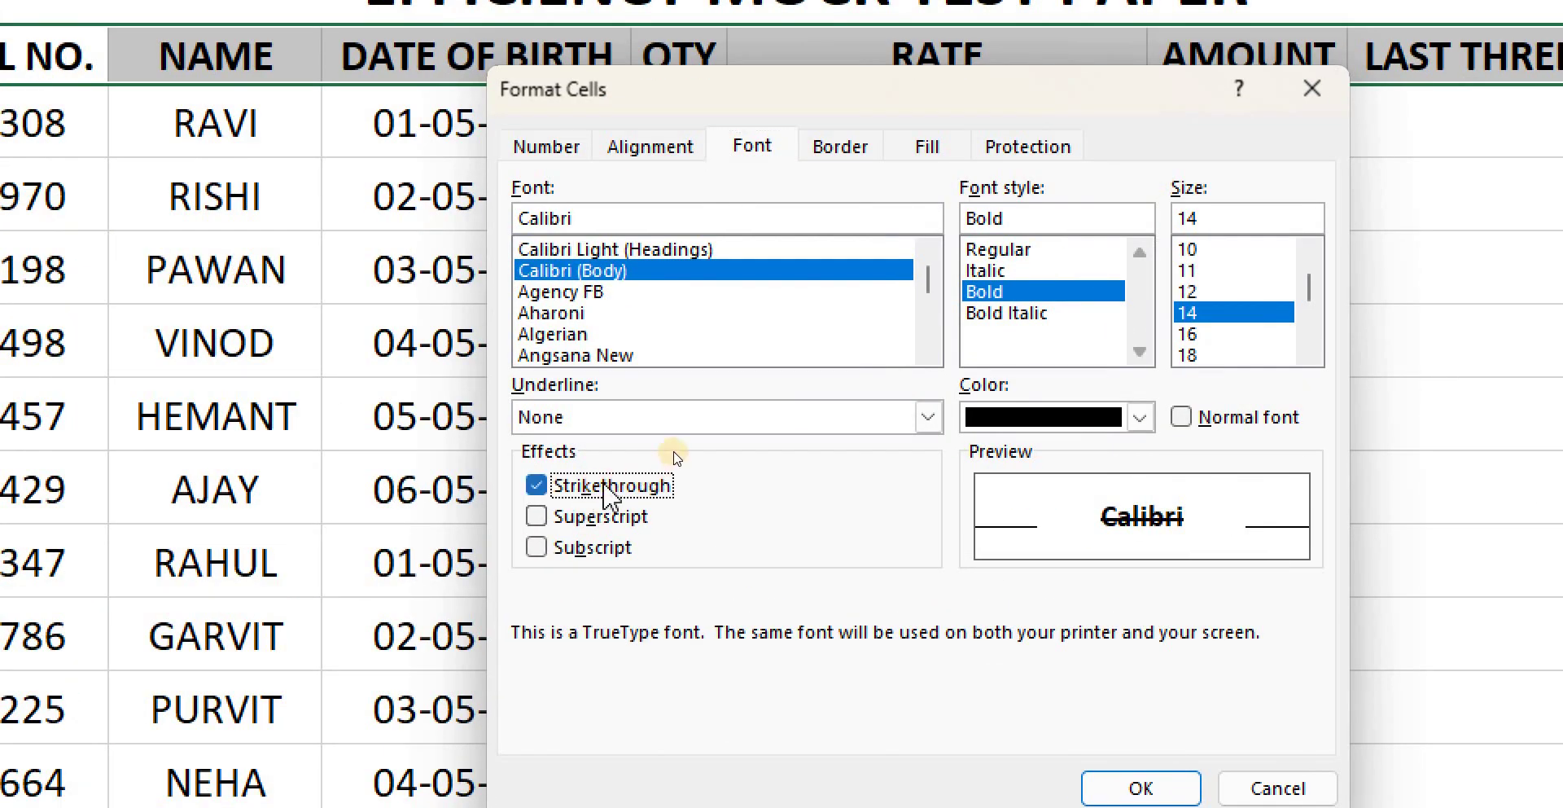
pyautogui.click(760, 417)
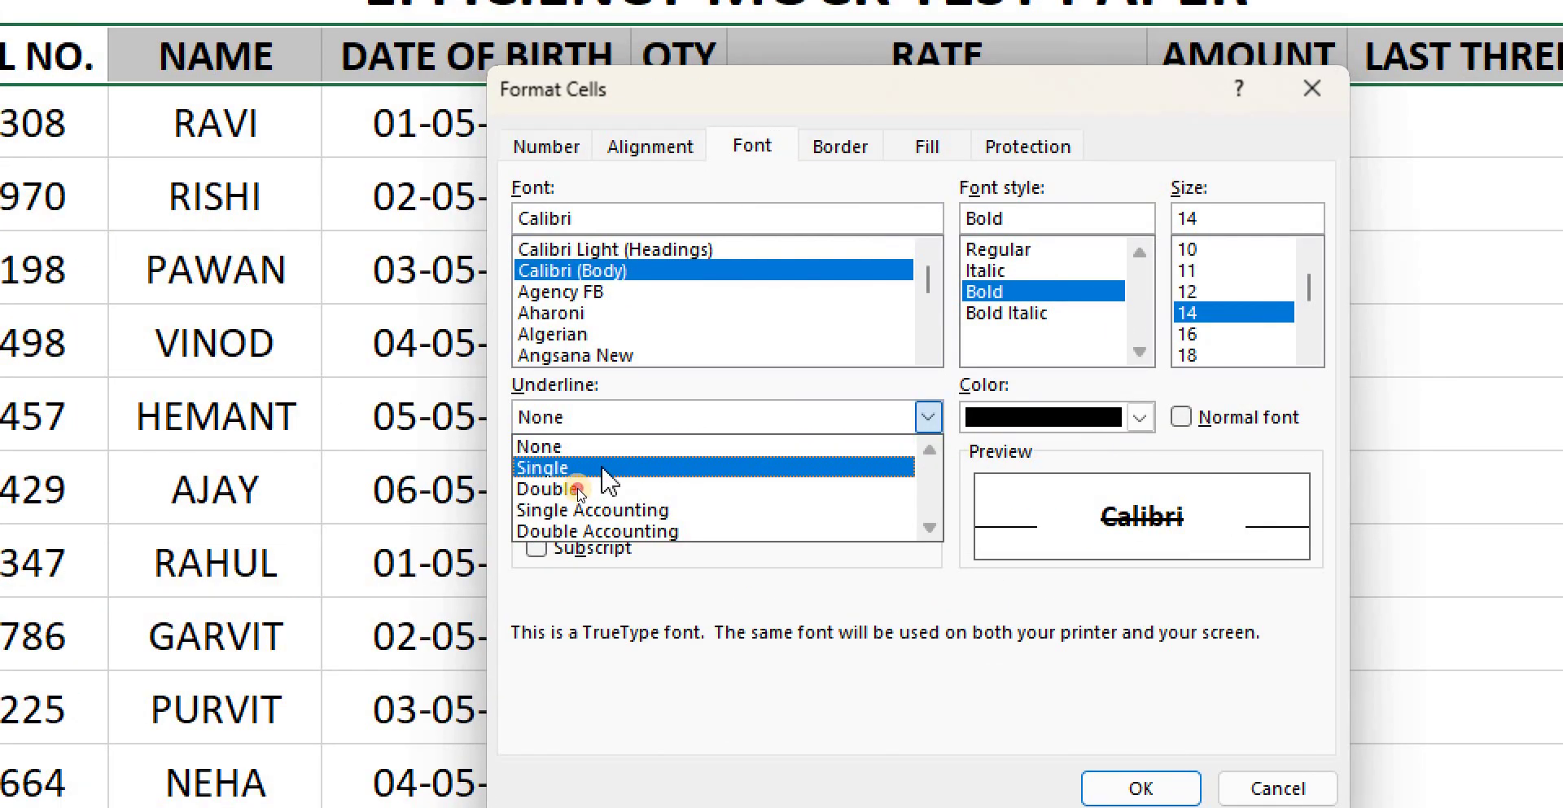
pyautogui.click(606, 490)
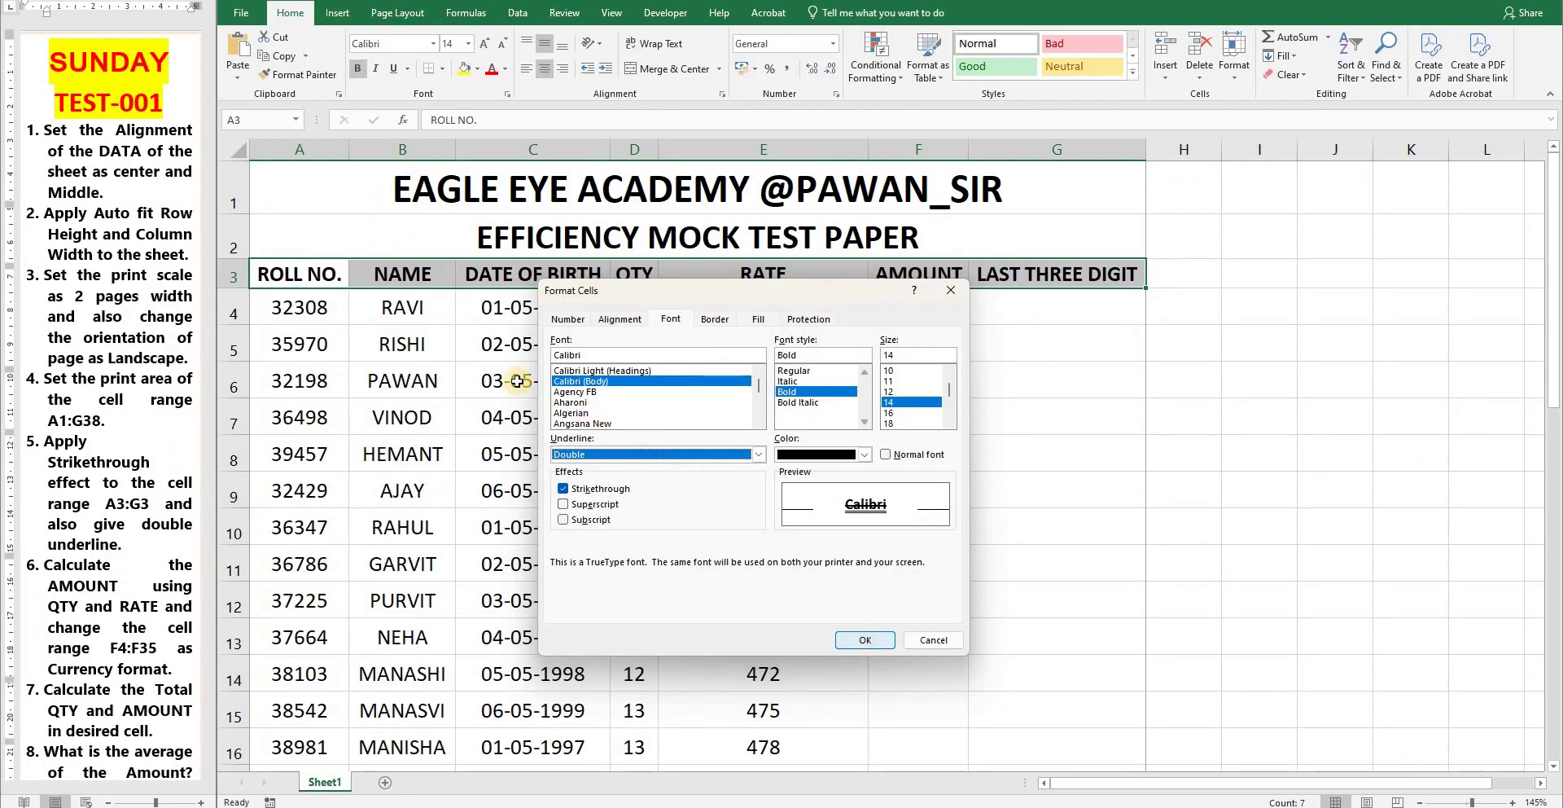
pyautogui.click(1141, 744)
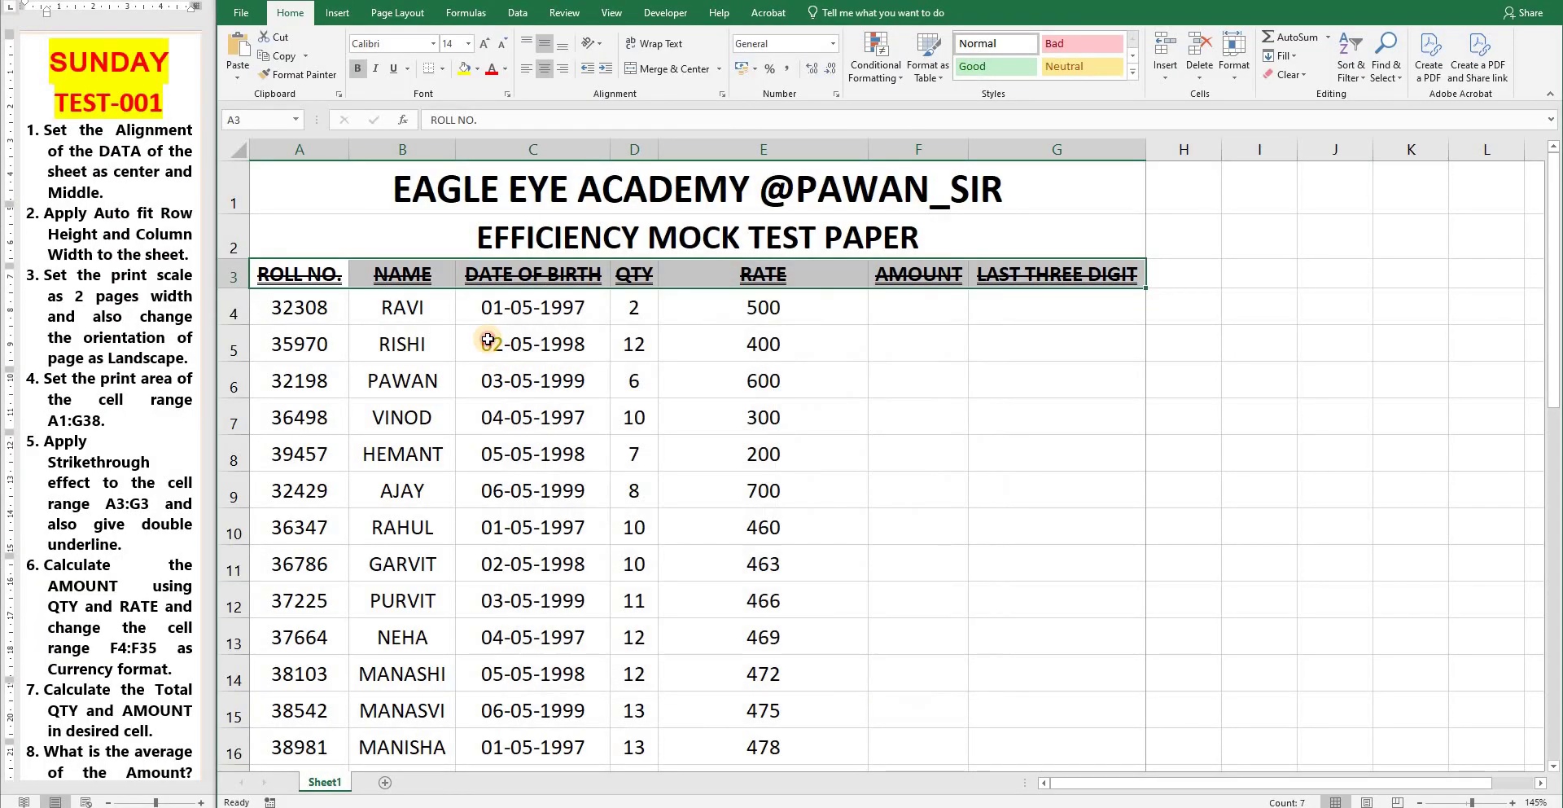
pyautogui.click(488, 339)
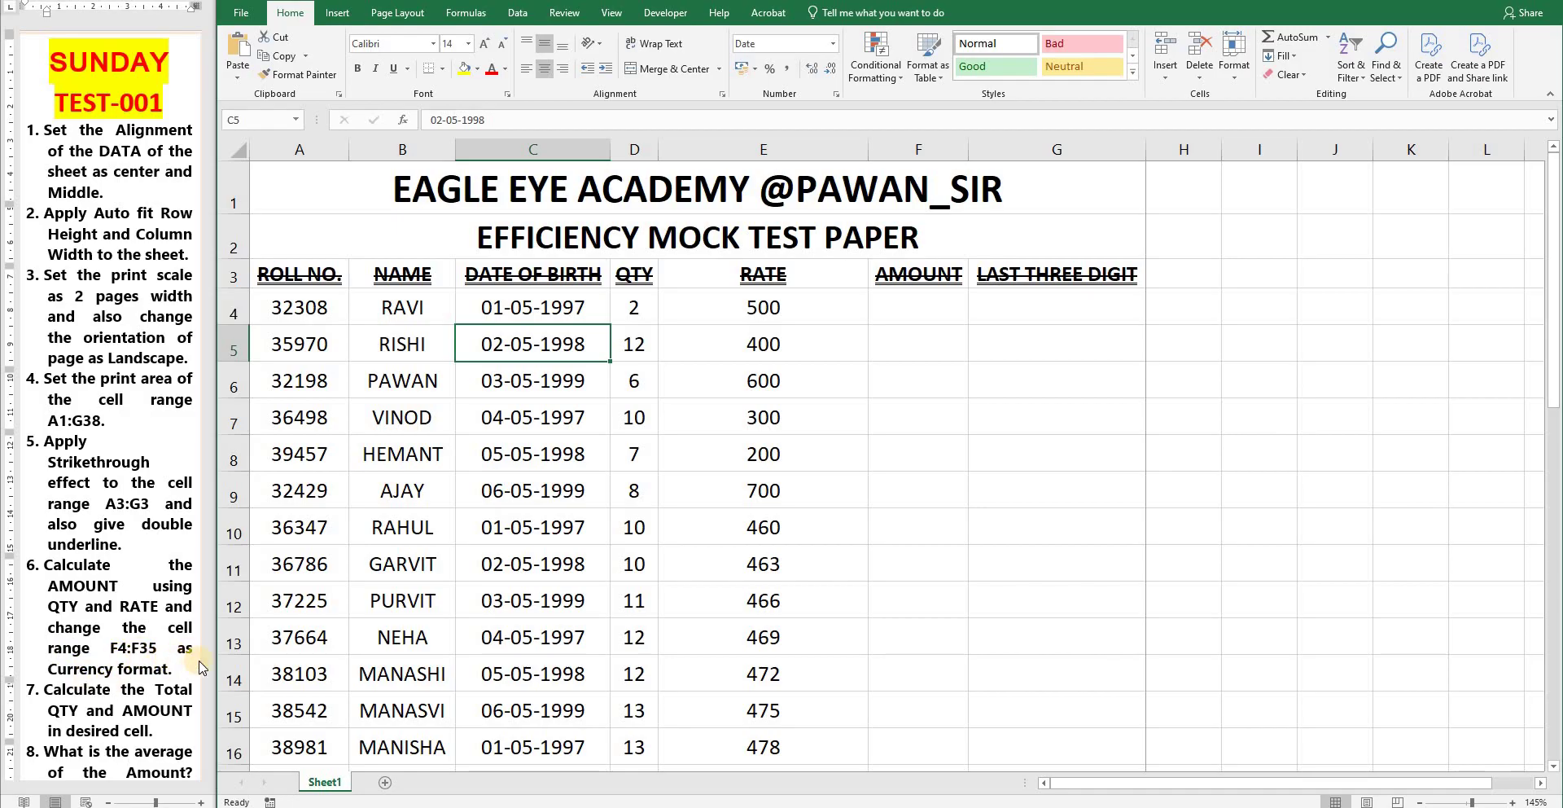
# Examine the QTY and RATE columns that feed the empty AMOUNT column, and the summary rows beneath the data
pyautogui.click(940, 300)
pyautogui.scroll(-10, 890, 537)
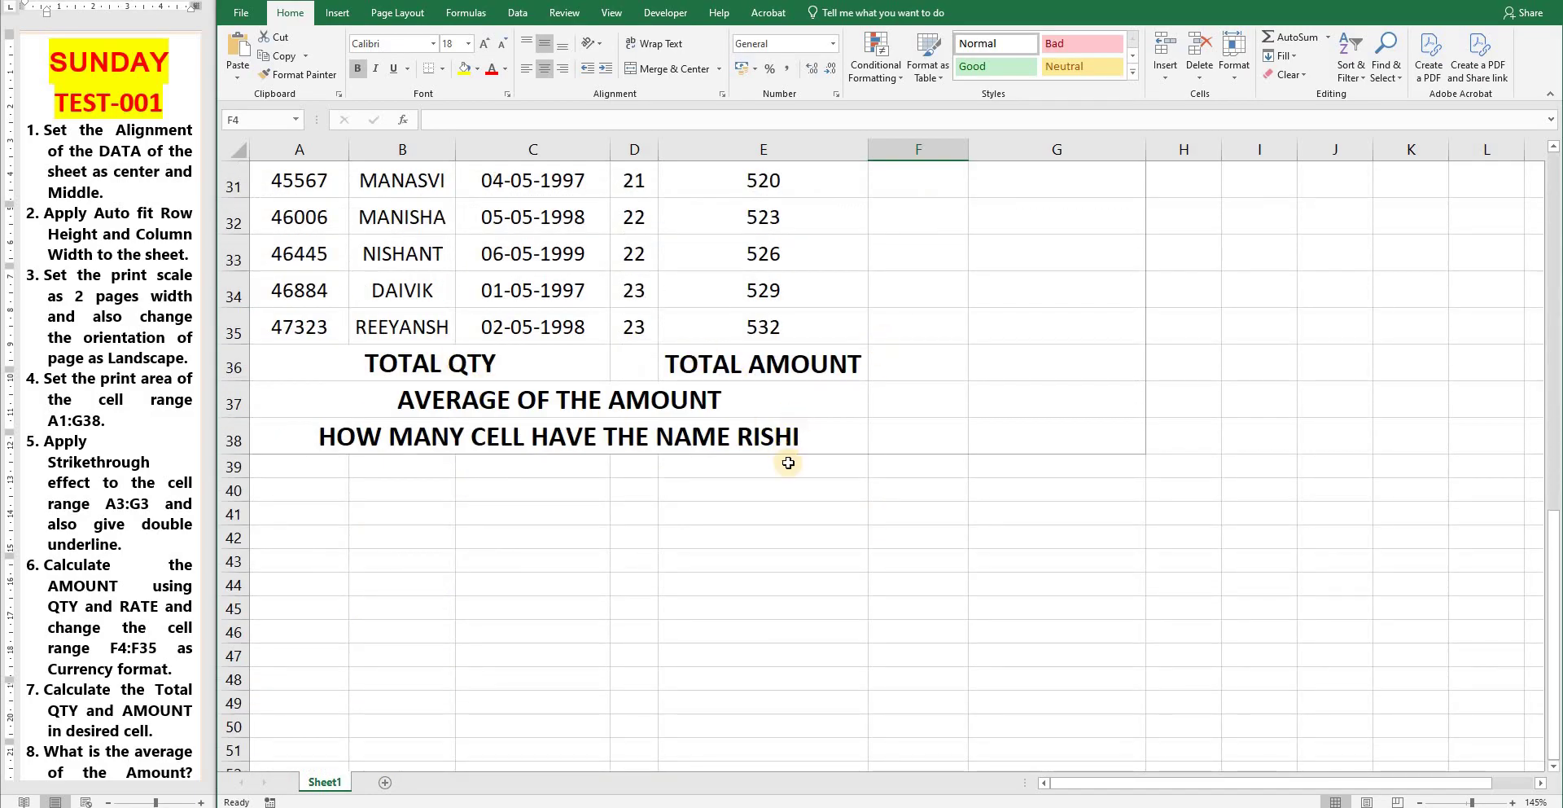
pyautogui.scroll(10, 795, 437)
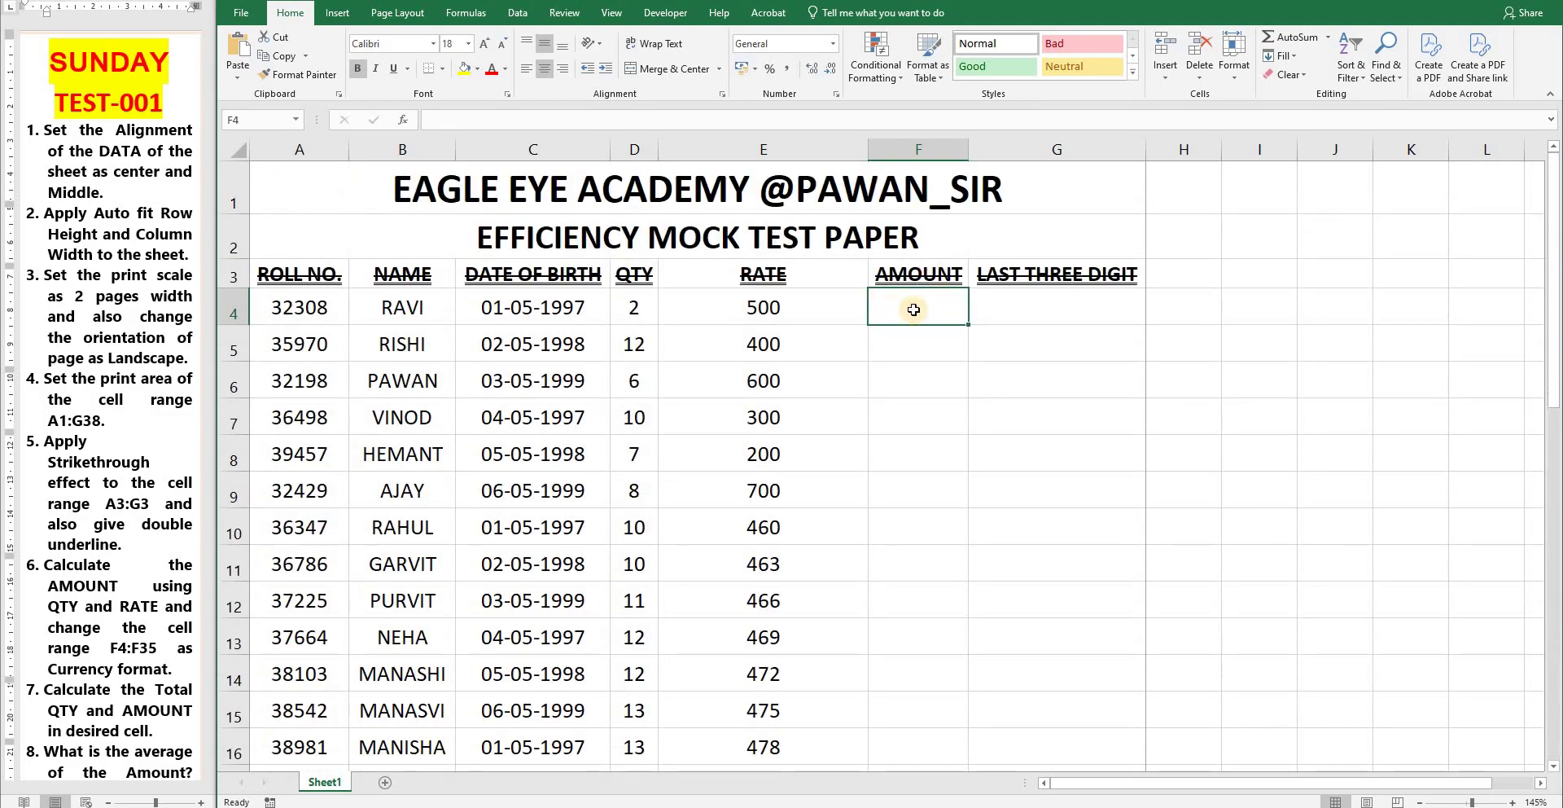
pyautogui.press('Up')
pyautogui.press('Left')
pyautogui.press('Left')
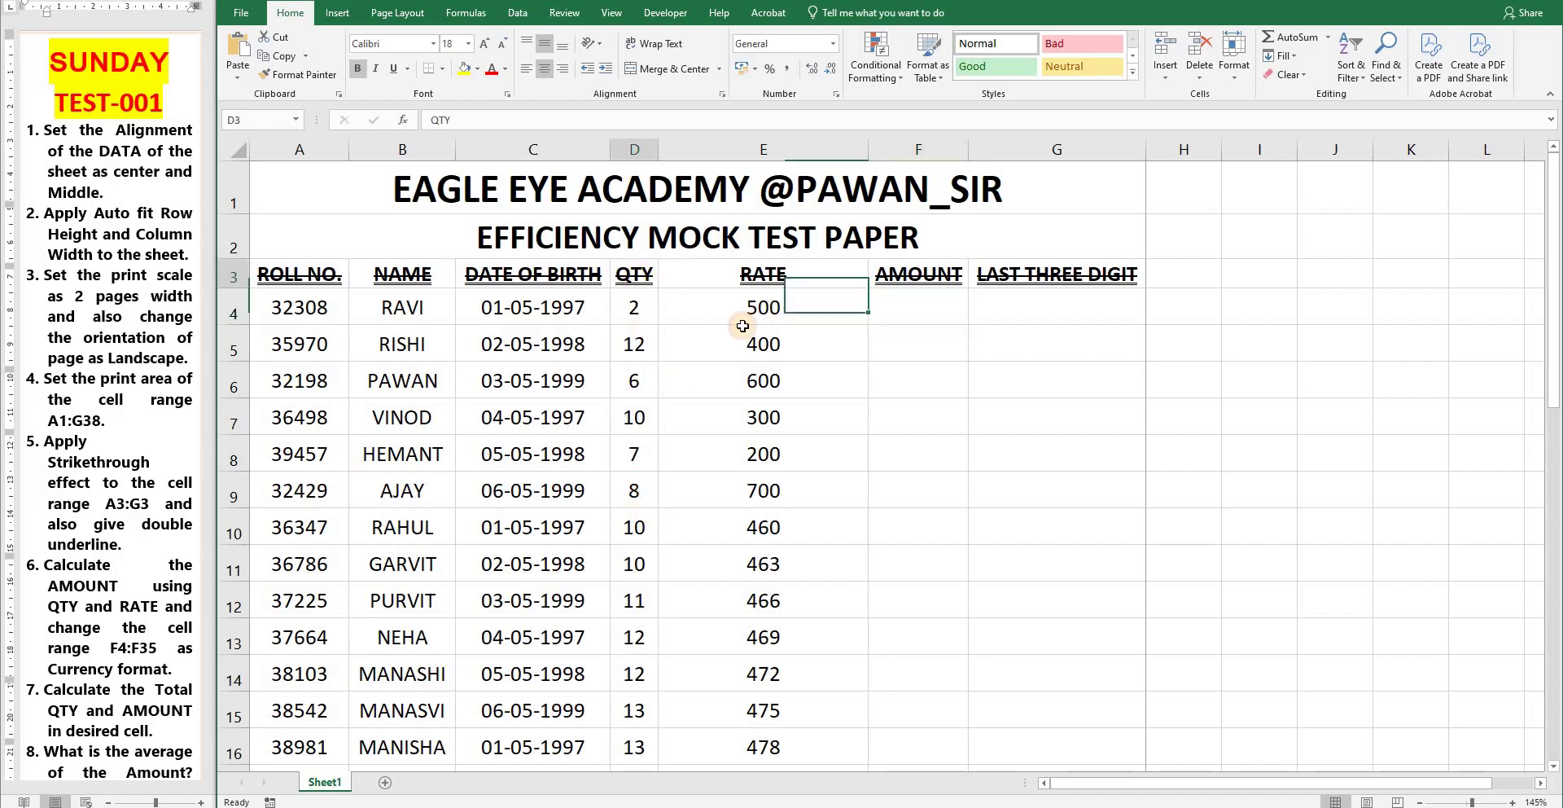
pyautogui.hotkey('shift', 'Down')
pyautogui.hotkey('shift', 'Down')
pyautogui.hotkey('shift', 'Down')
pyautogui.hotkey('shift', 'Down')
pyautogui.hotkey('shift', 'Down')
pyautogui.hotkey('shift', 'Down')
pyautogui.hotkey('shift', 'Down')
pyautogui.press('Right')
pyautogui.hotkey('shift', 'Down')
pyautogui.hotkey('shift', 'Down')
pyautogui.hotkey('shift', 'Down')
pyautogui.hotkey('shift', 'Down')
pyautogui.hotkey('shift', 'Down')
pyautogui.hotkey('shift', 'Down')
pyautogui.hotkey('shift', 'Down')
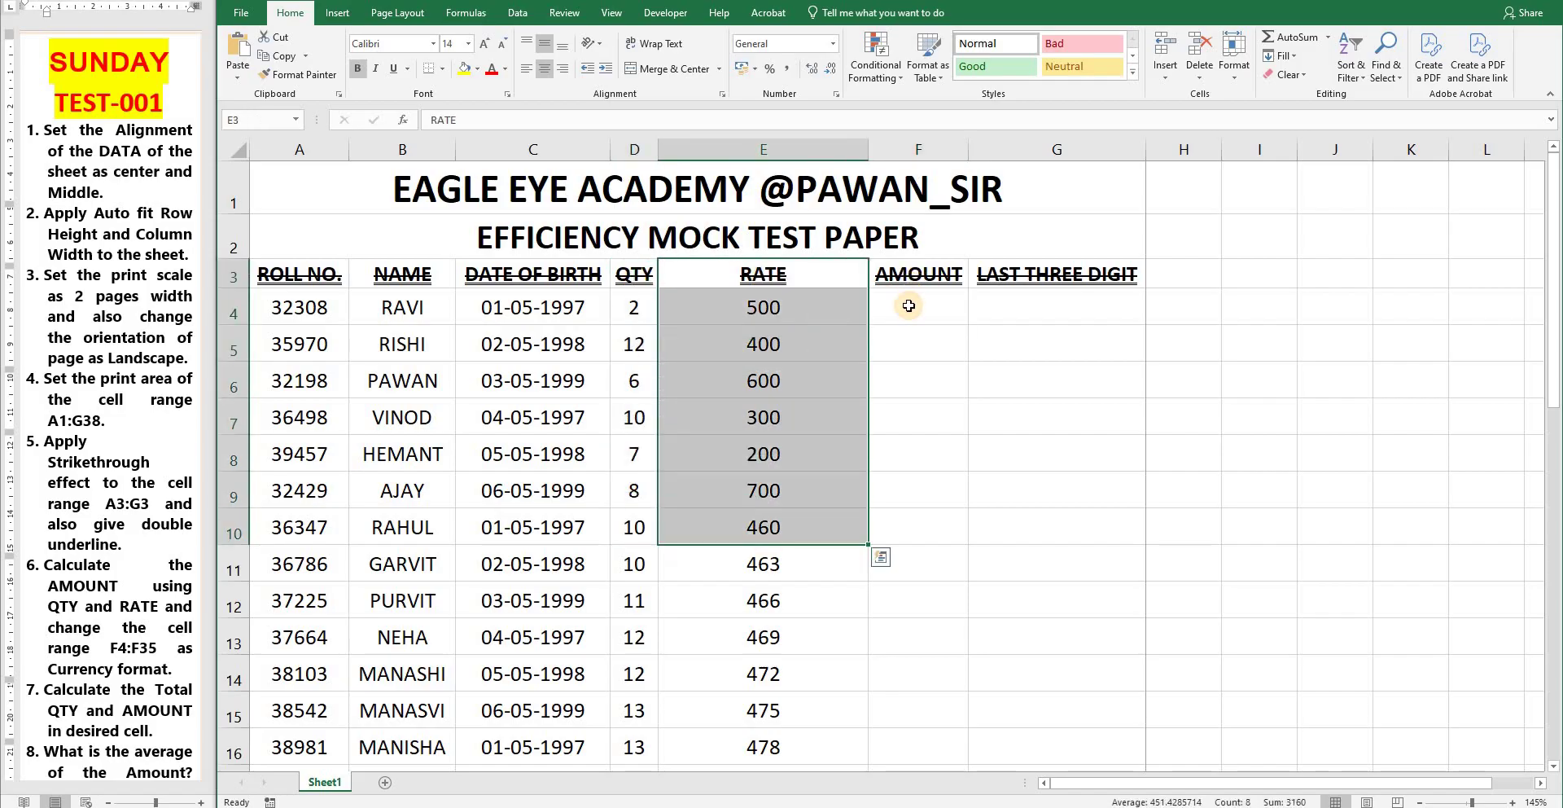
pyautogui.click(909, 305)
pyautogui.click(635, 310)
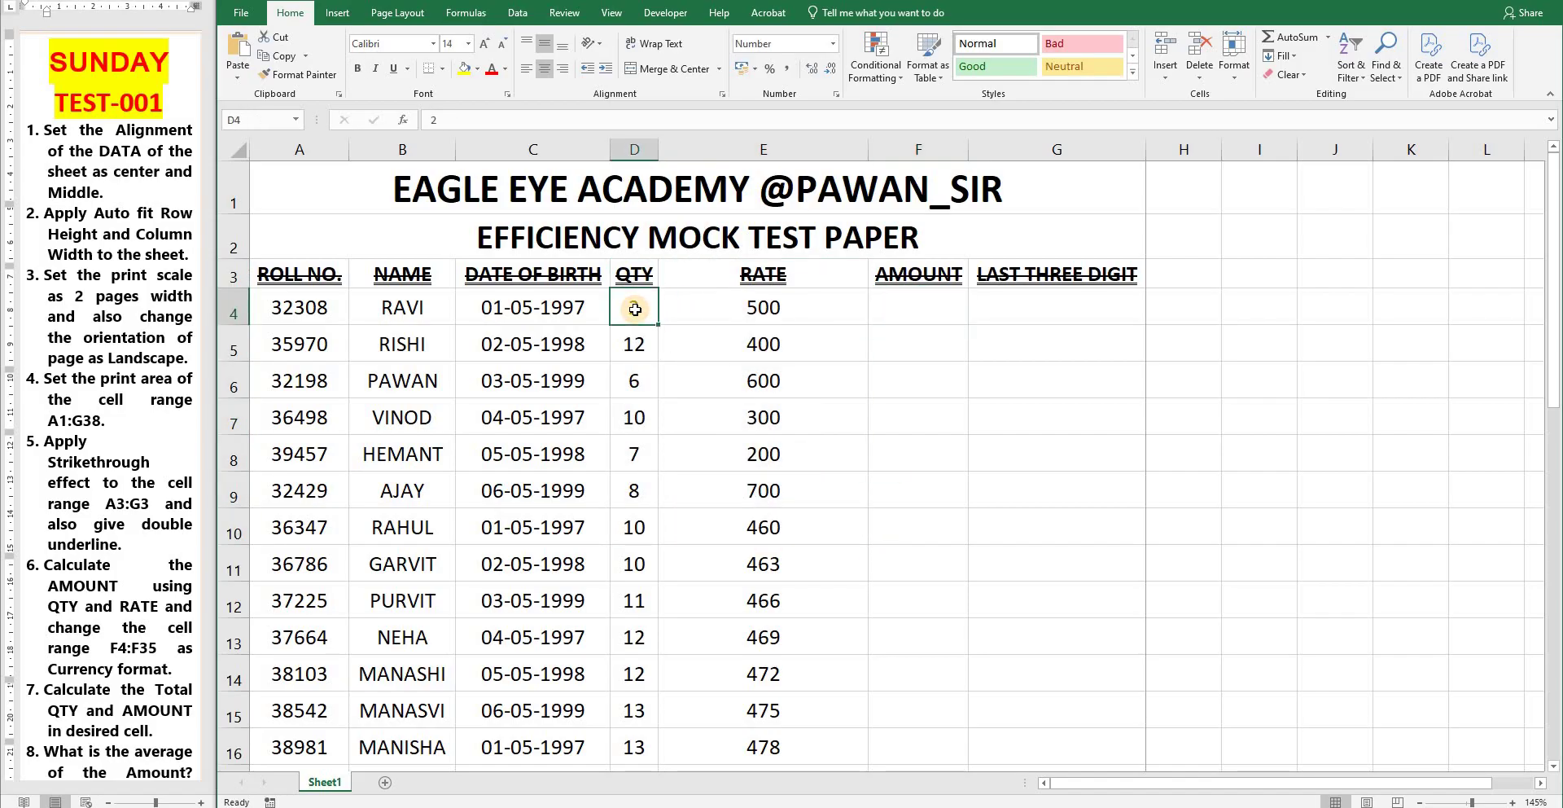
pyautogui.click(774, 309)
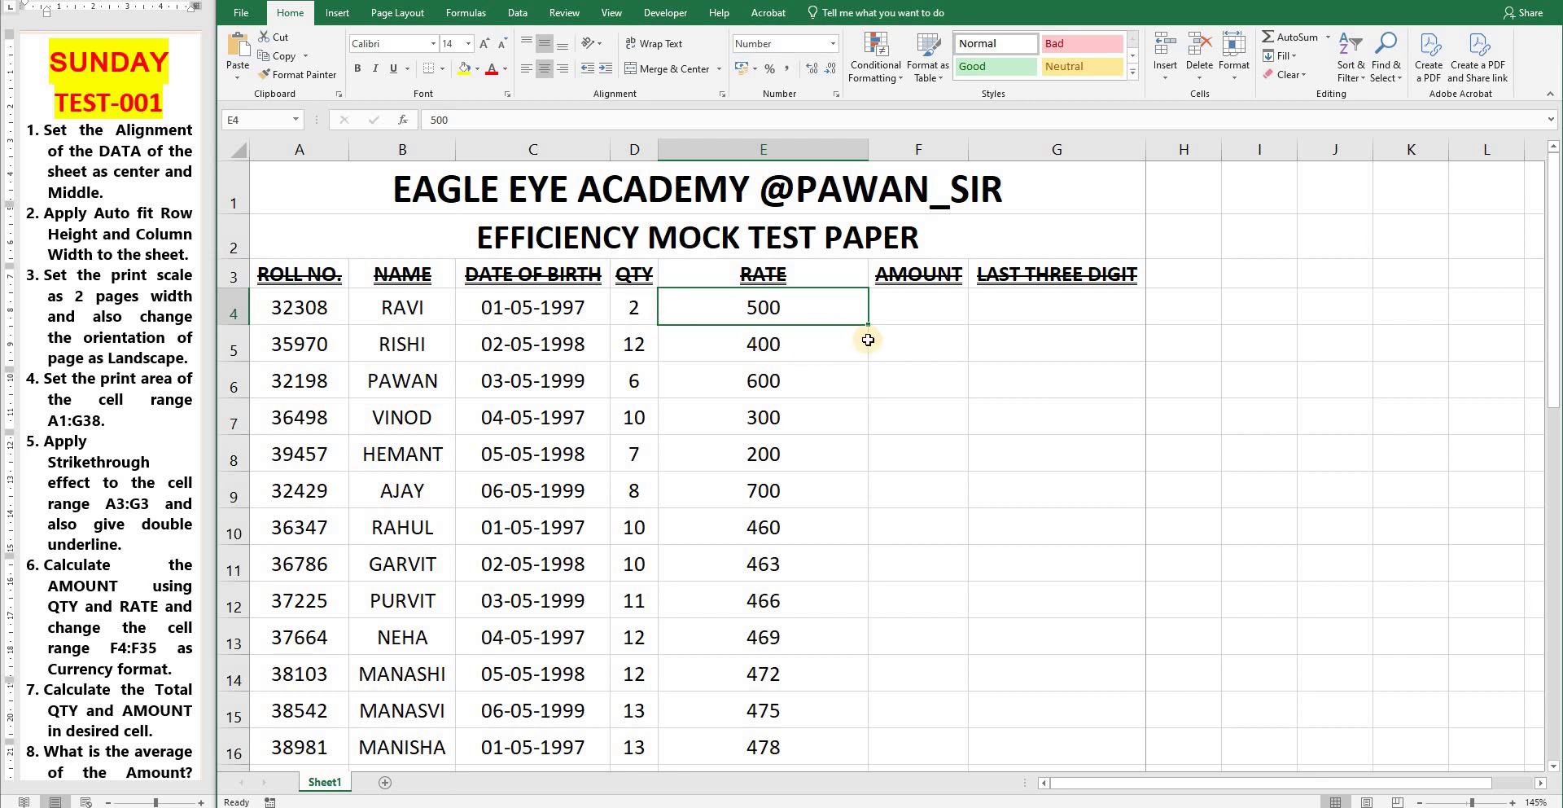
# Calculate the first AMOUNT in cell F4 with the formula =D4*E4
pyautogui.click(932, 310)
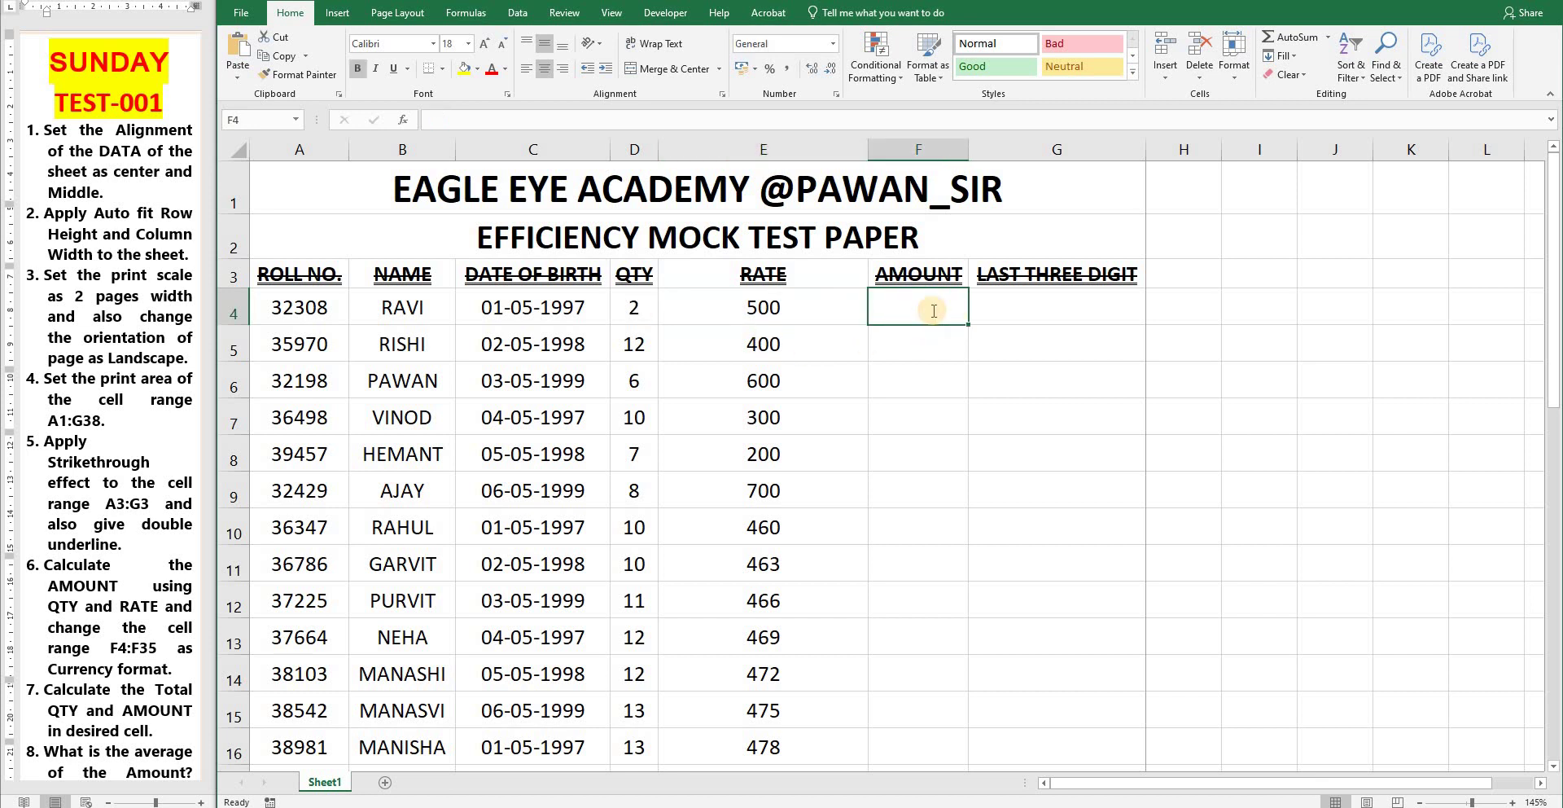
pyautogui.write('=')
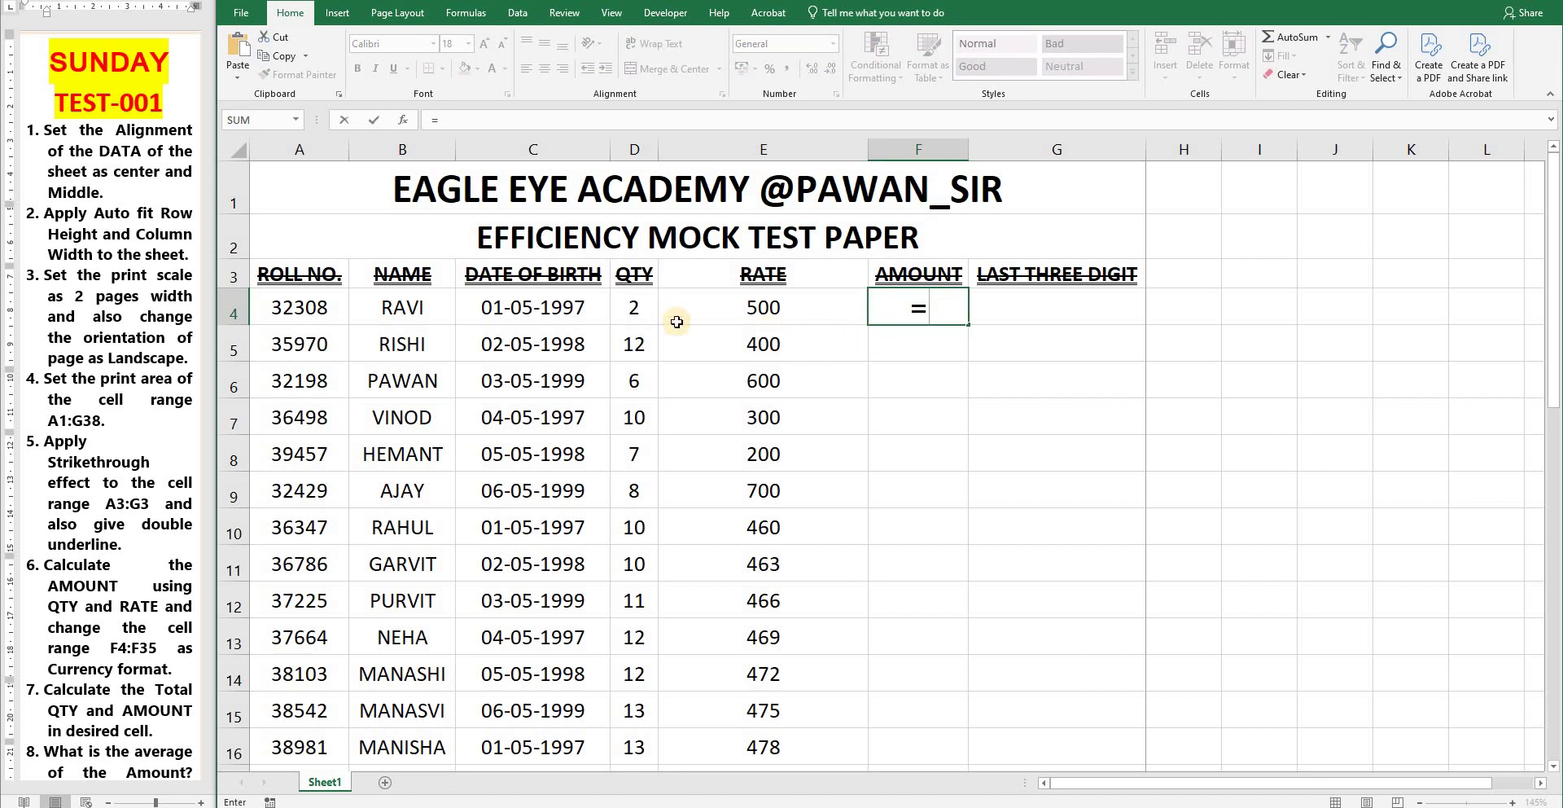
pyautogui.click(634, 307)
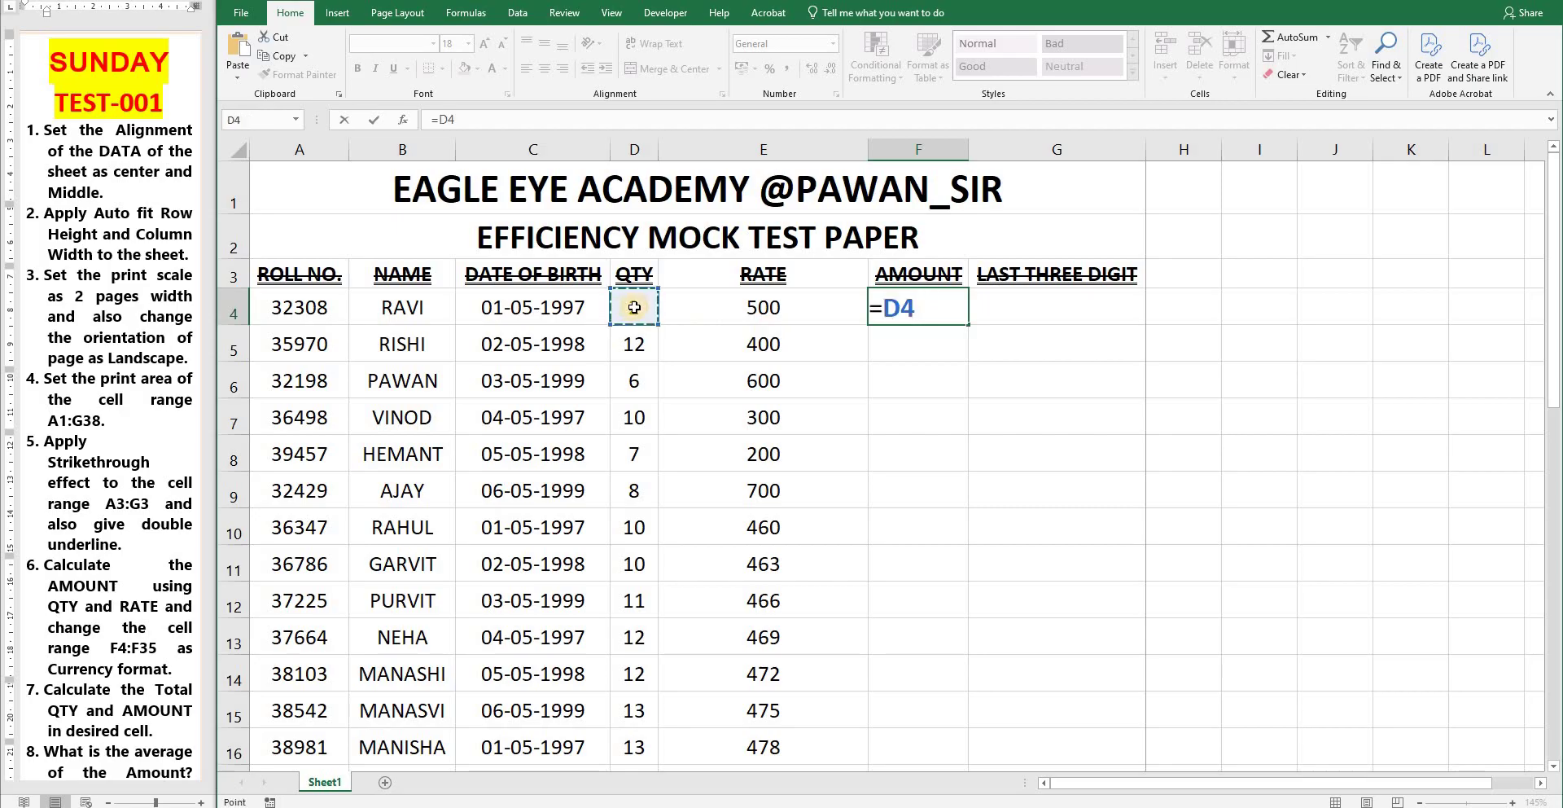
pyautogui.write('*')
pyautogui.click(809, 308)
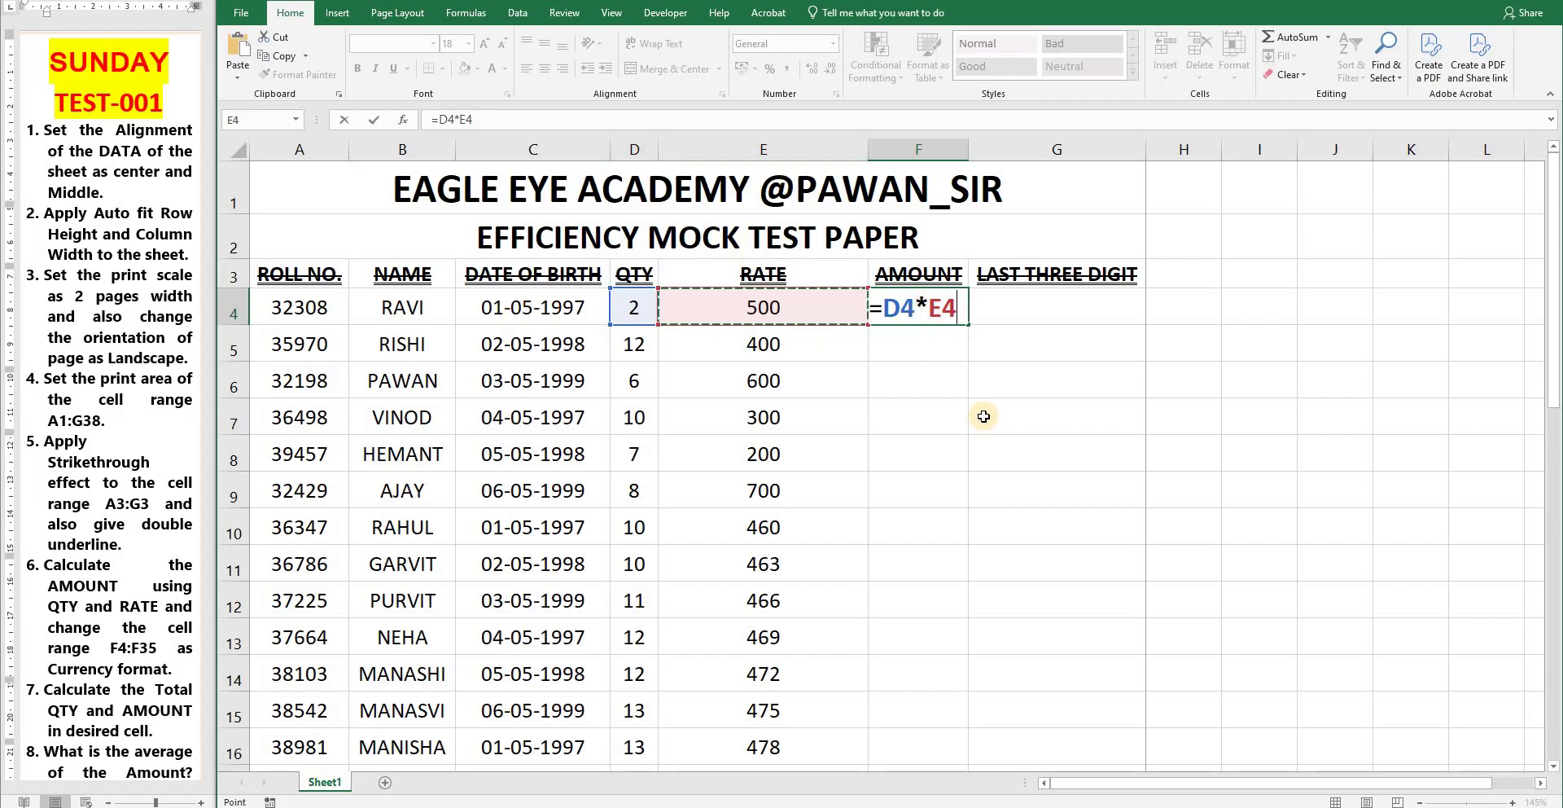
pyautogui.press('Return')
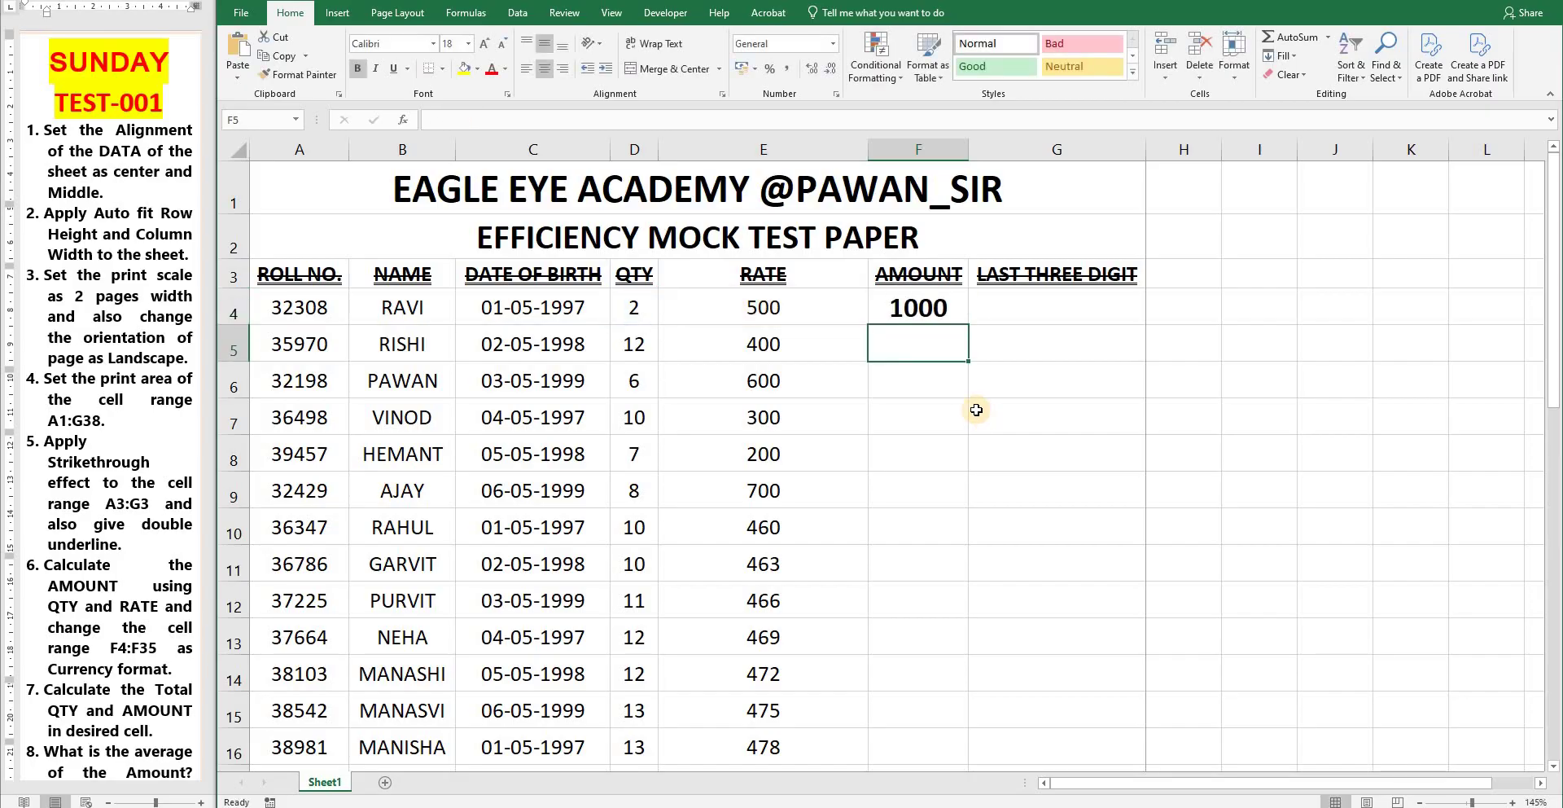
# Enter the formula =PRODUCT(D4,E4) in cell F4 to multiply the first row's QTY by its RATE
pyautogui.click(932, 312)
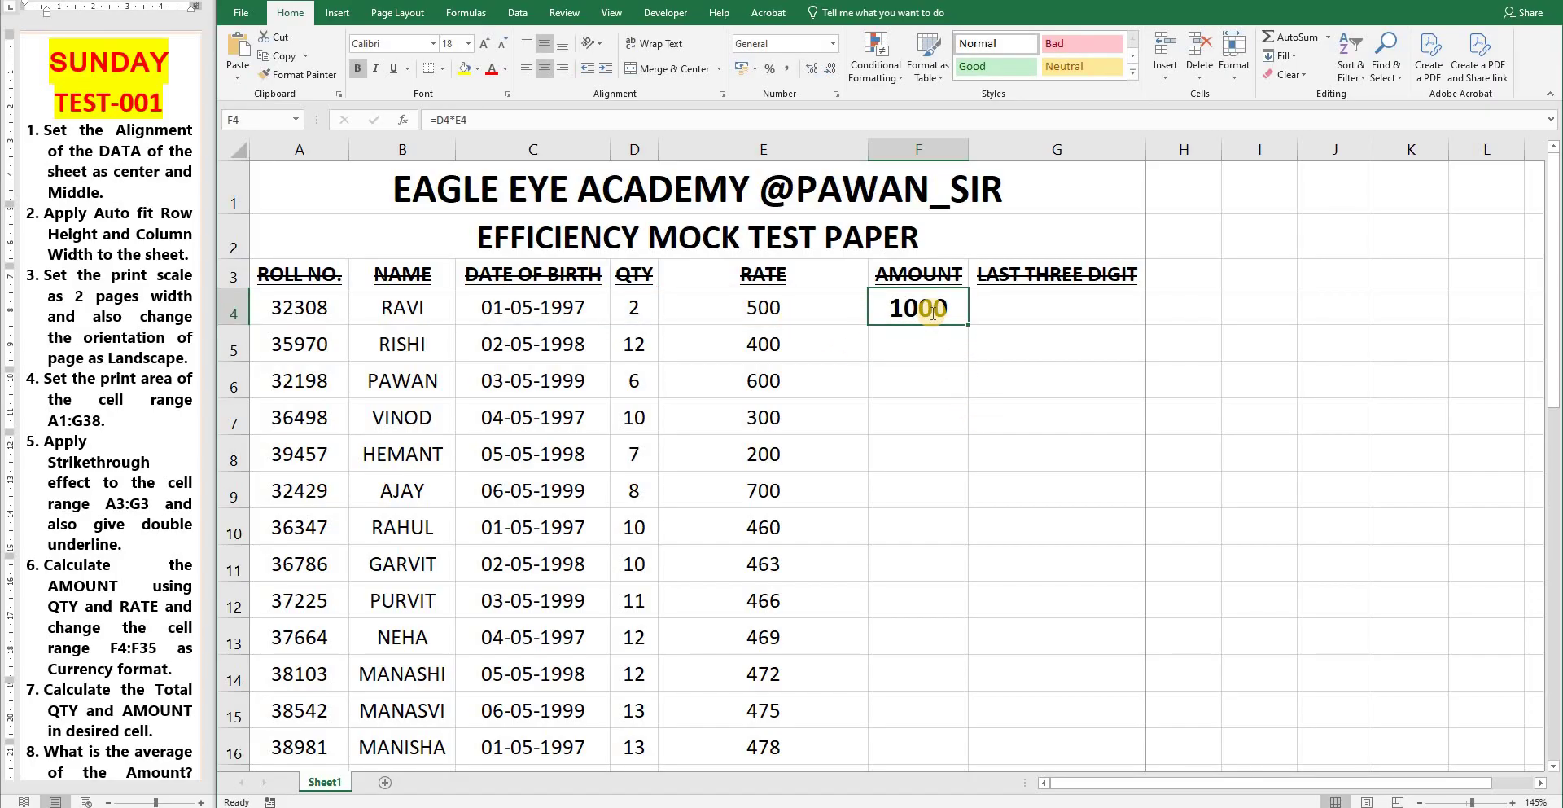
pyautogui.write('=PROD')
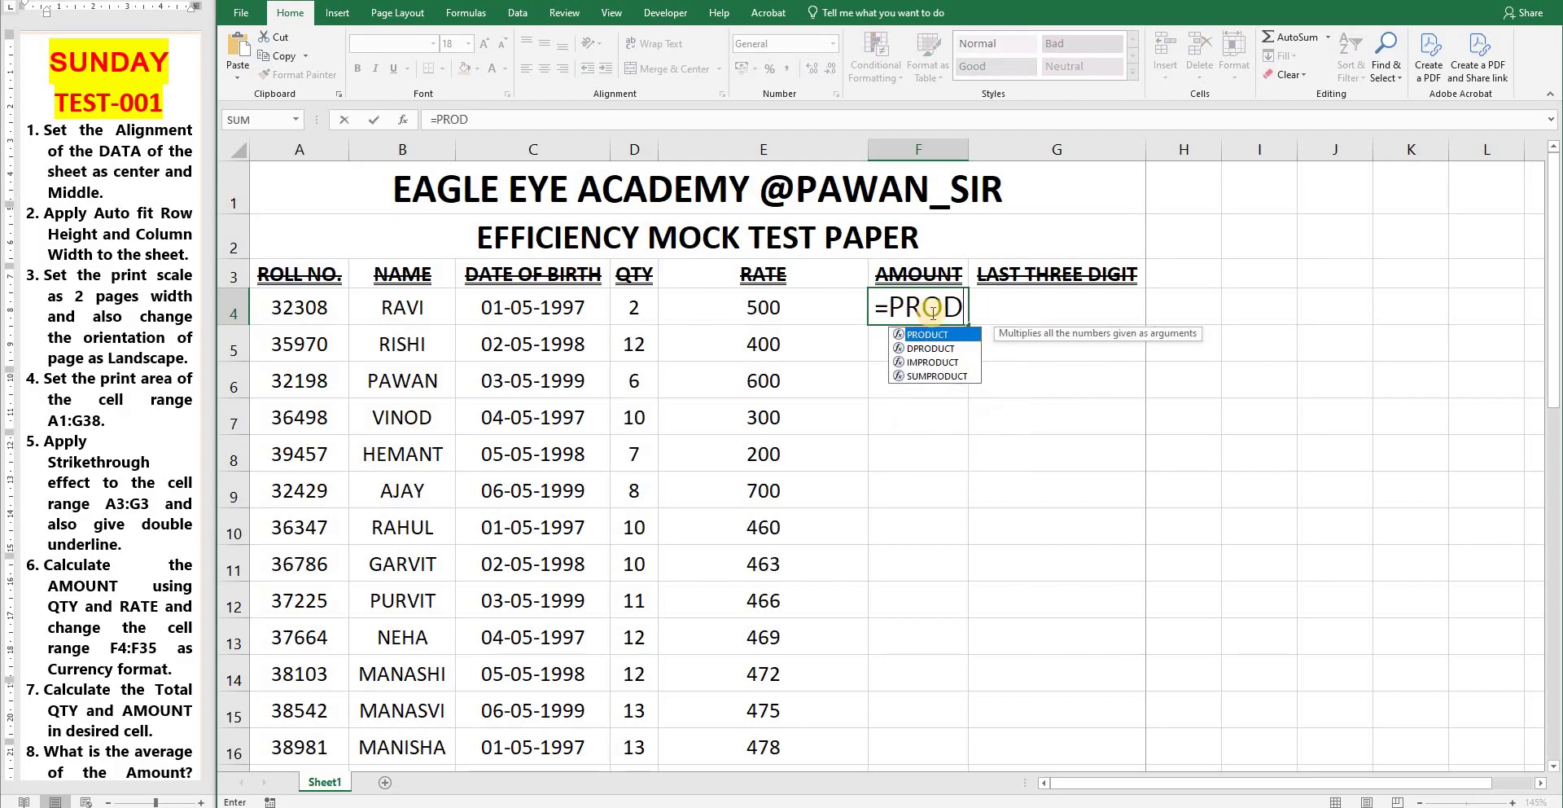
pyautogui.write('UCT(')
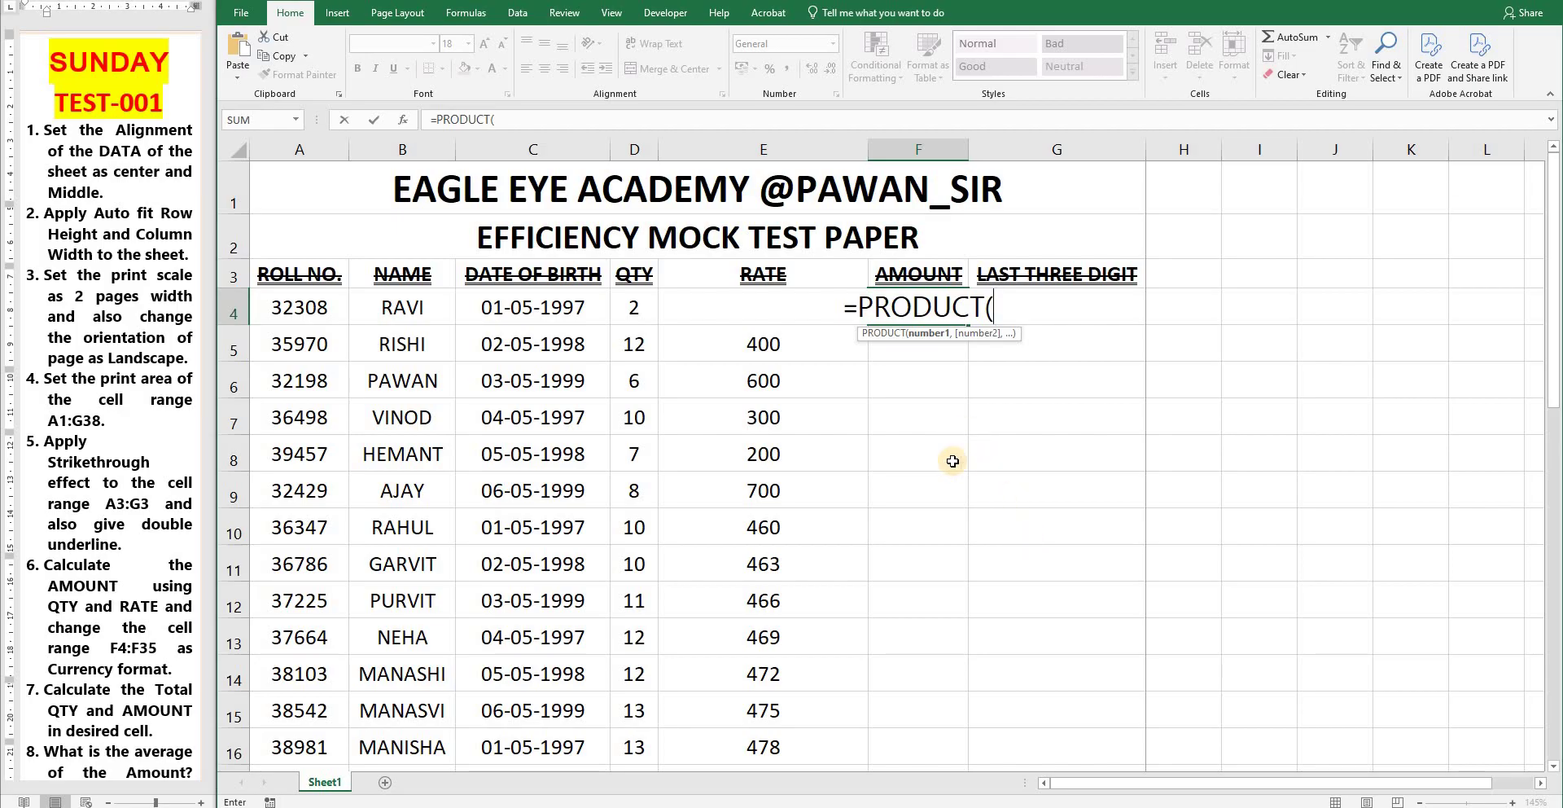
pyautogui.write('D4')
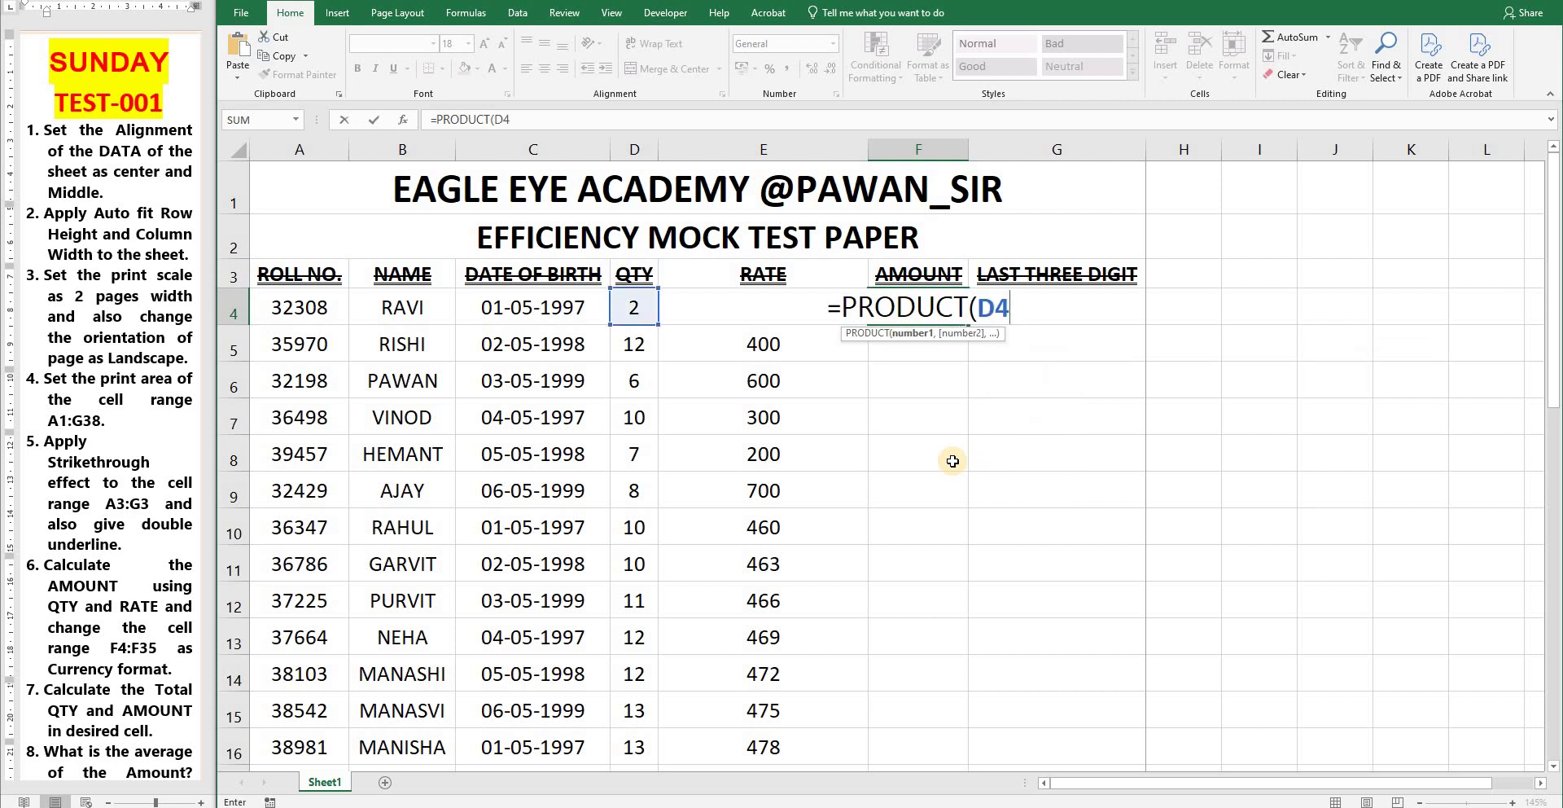
pyautogui.write(',')
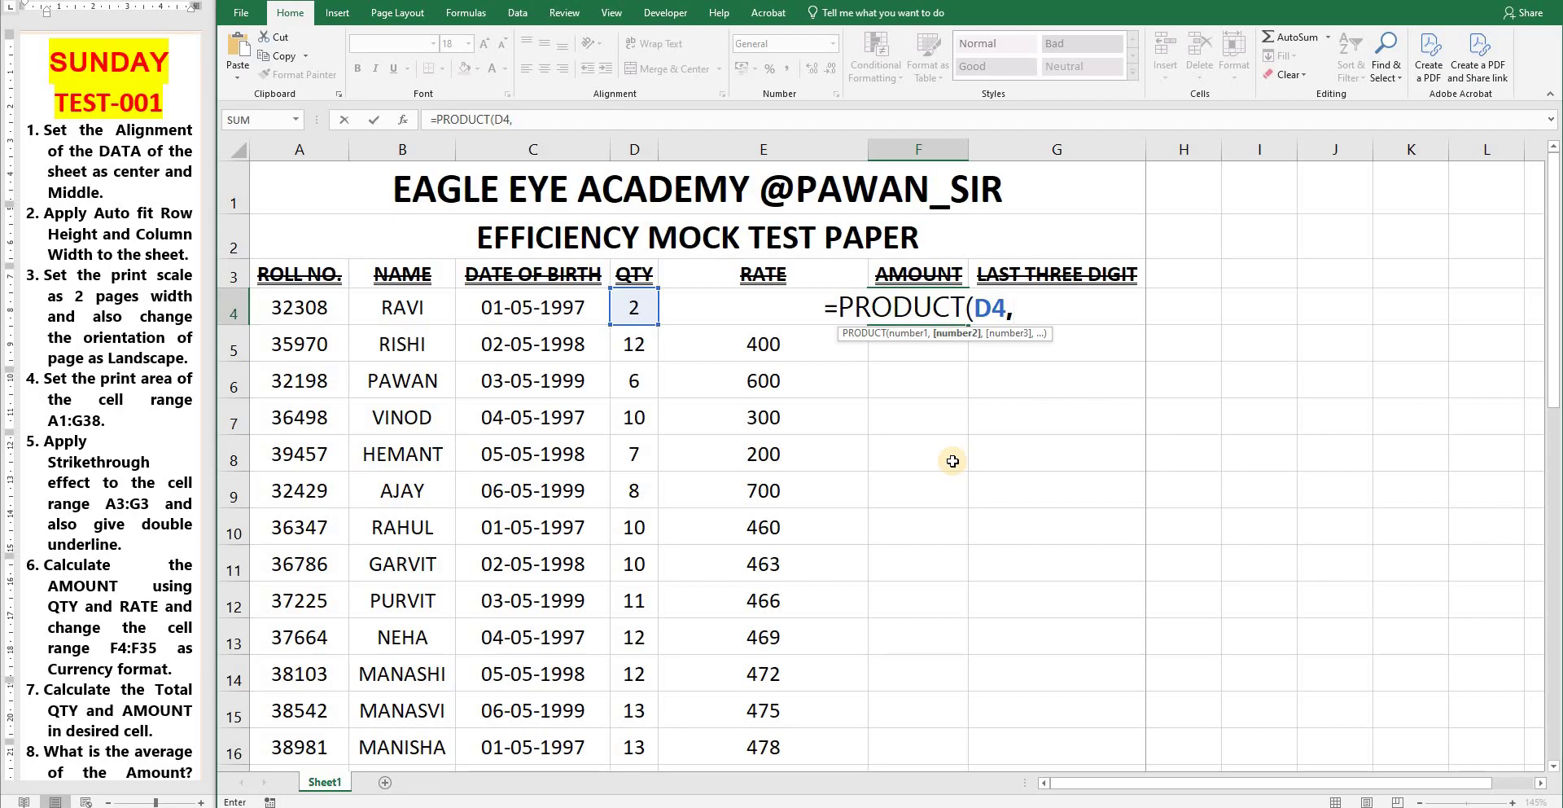
pyautogui.write('E4')
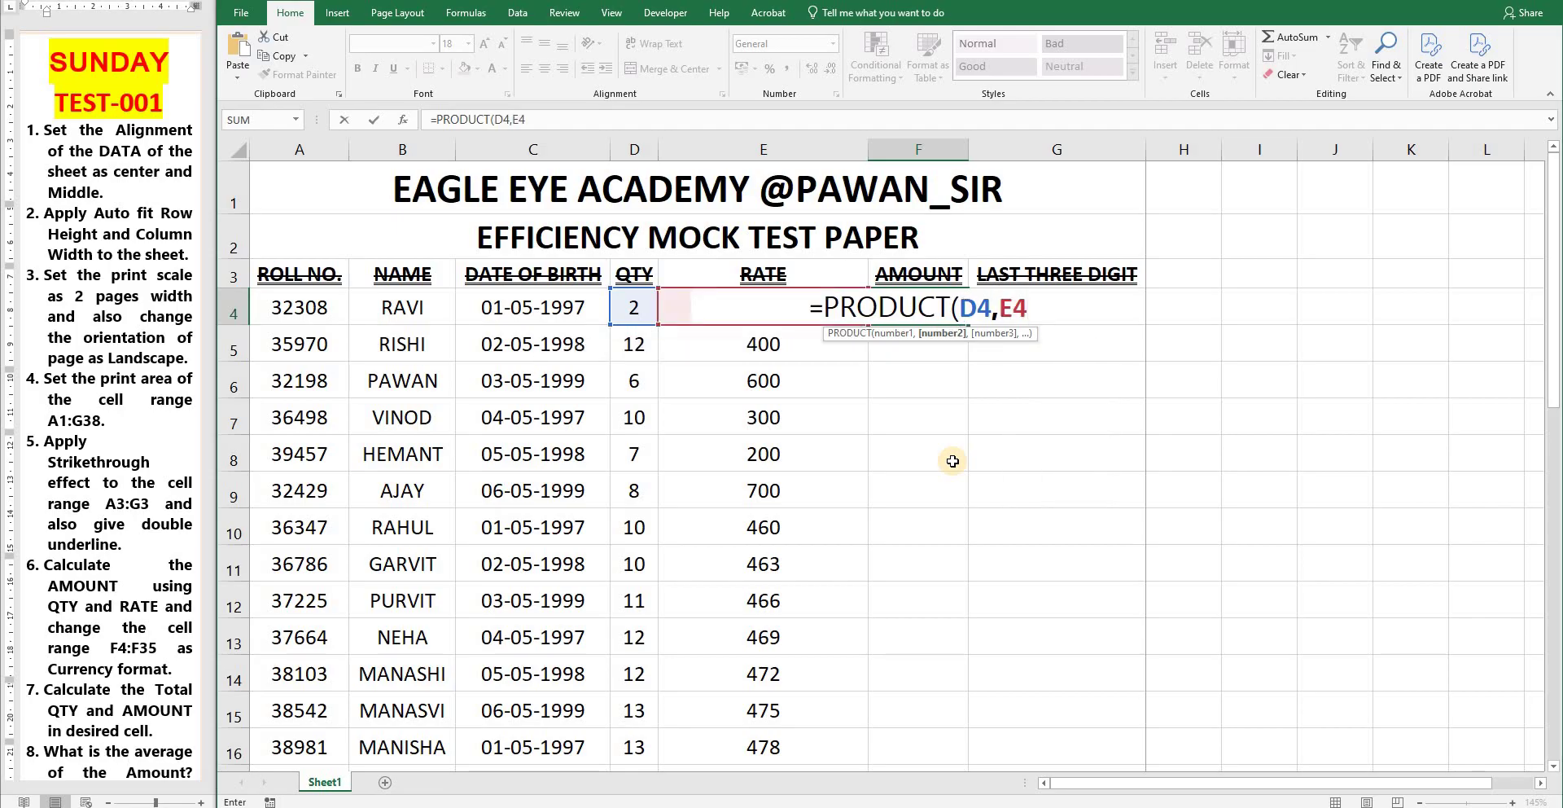
pyautogui.write(')')
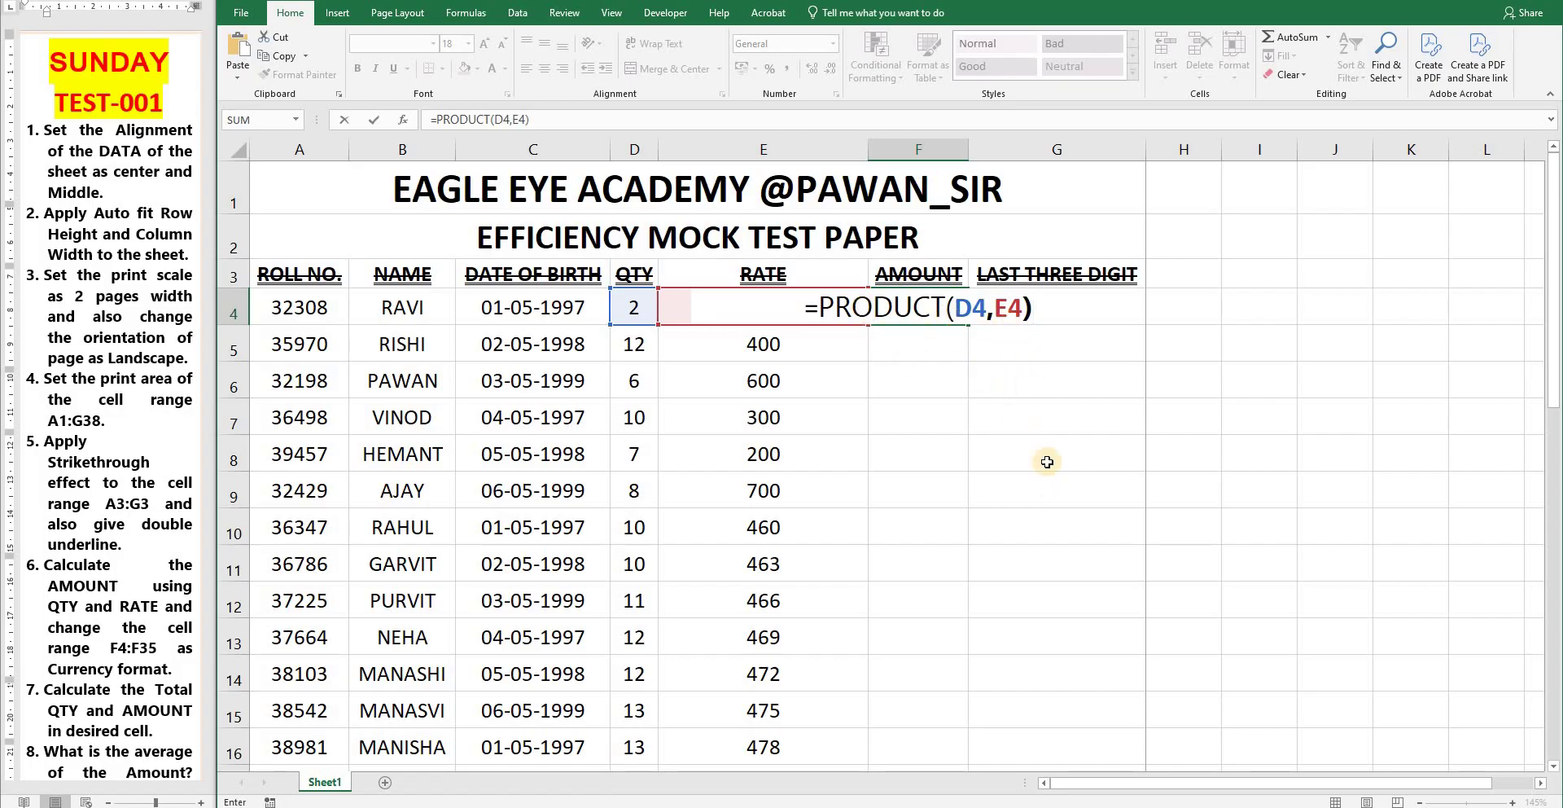
pyautogui.press('Return')
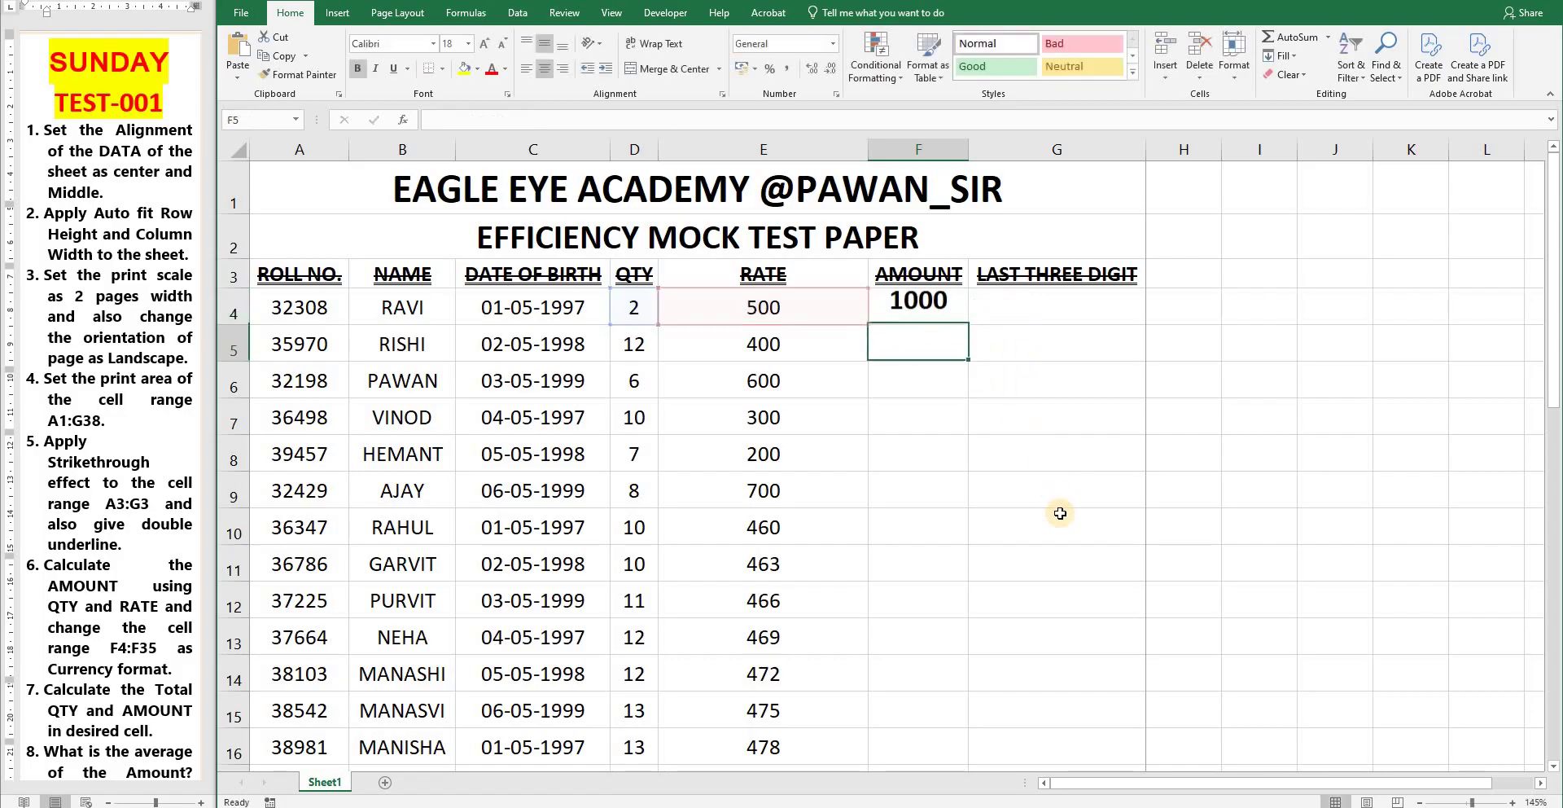
# Fill the PRODUCT formula from F4 down the AMOUNT column to F35
pyautogui.press('Up')
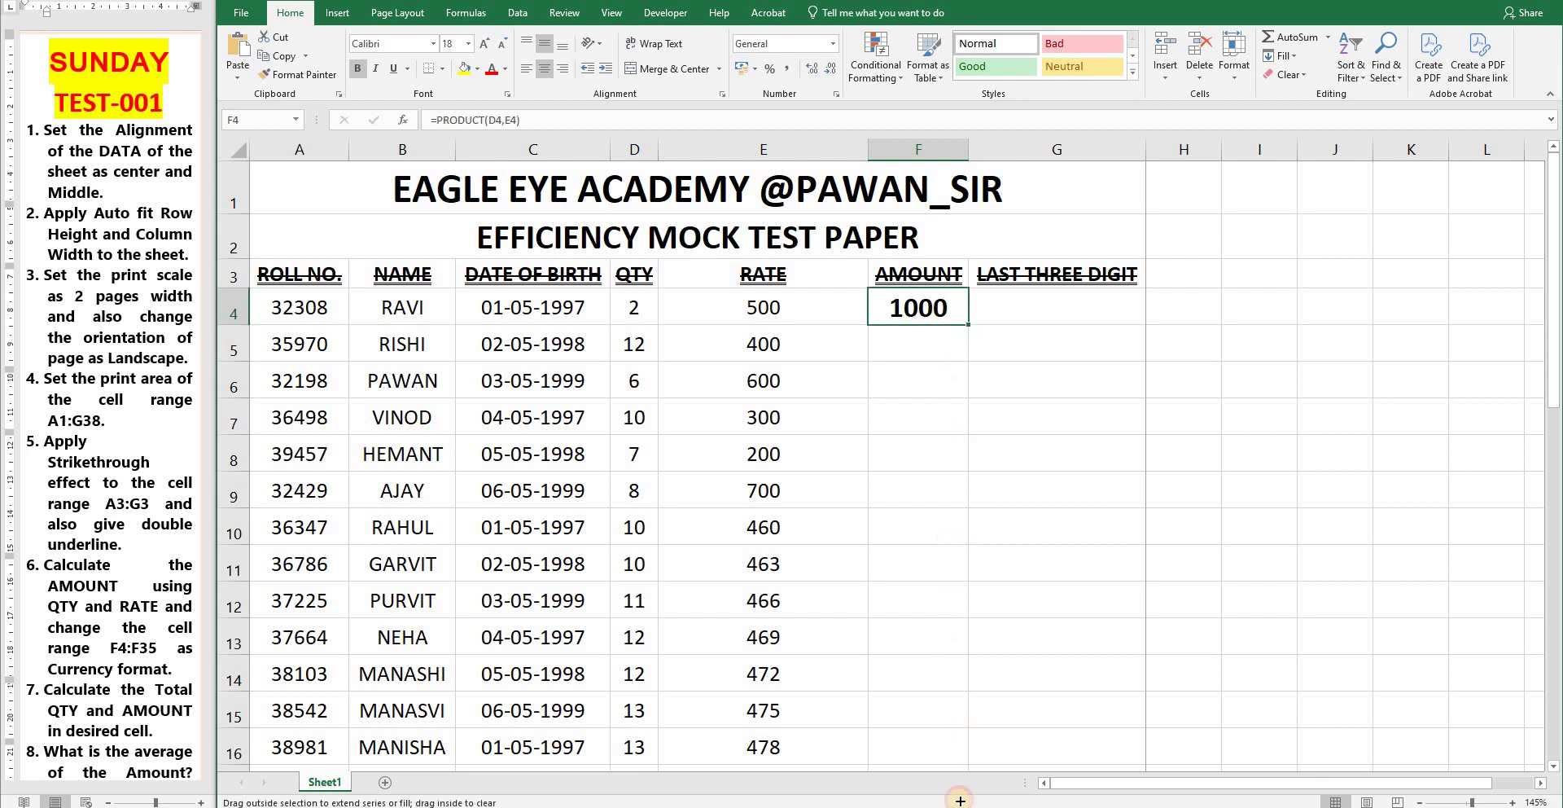
pyautogui.moveTo(968, 324); pyautogui.dragTo(930, 640)
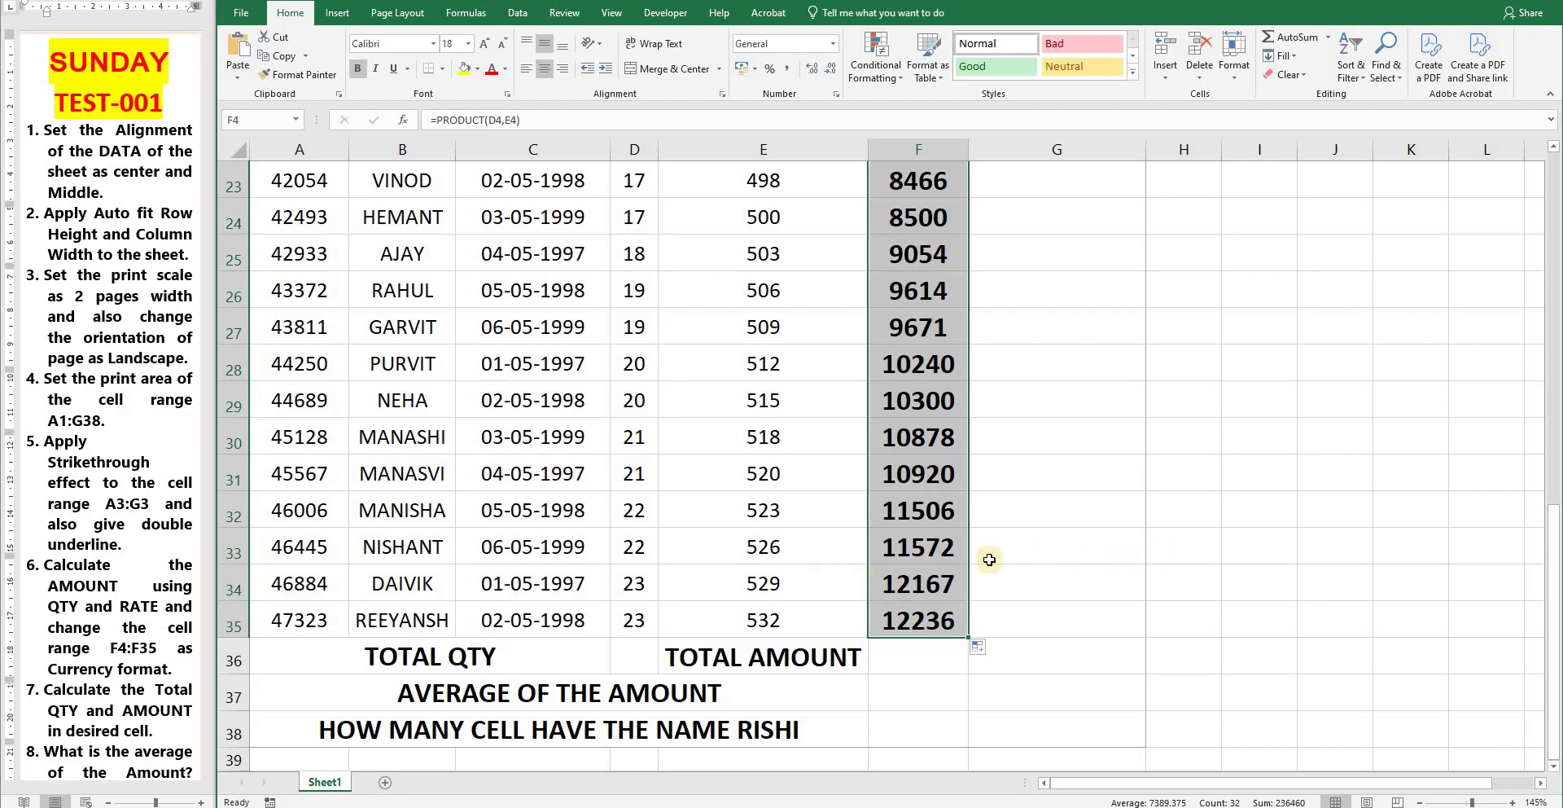
pyautogui.scroll(7, 1042, 545)
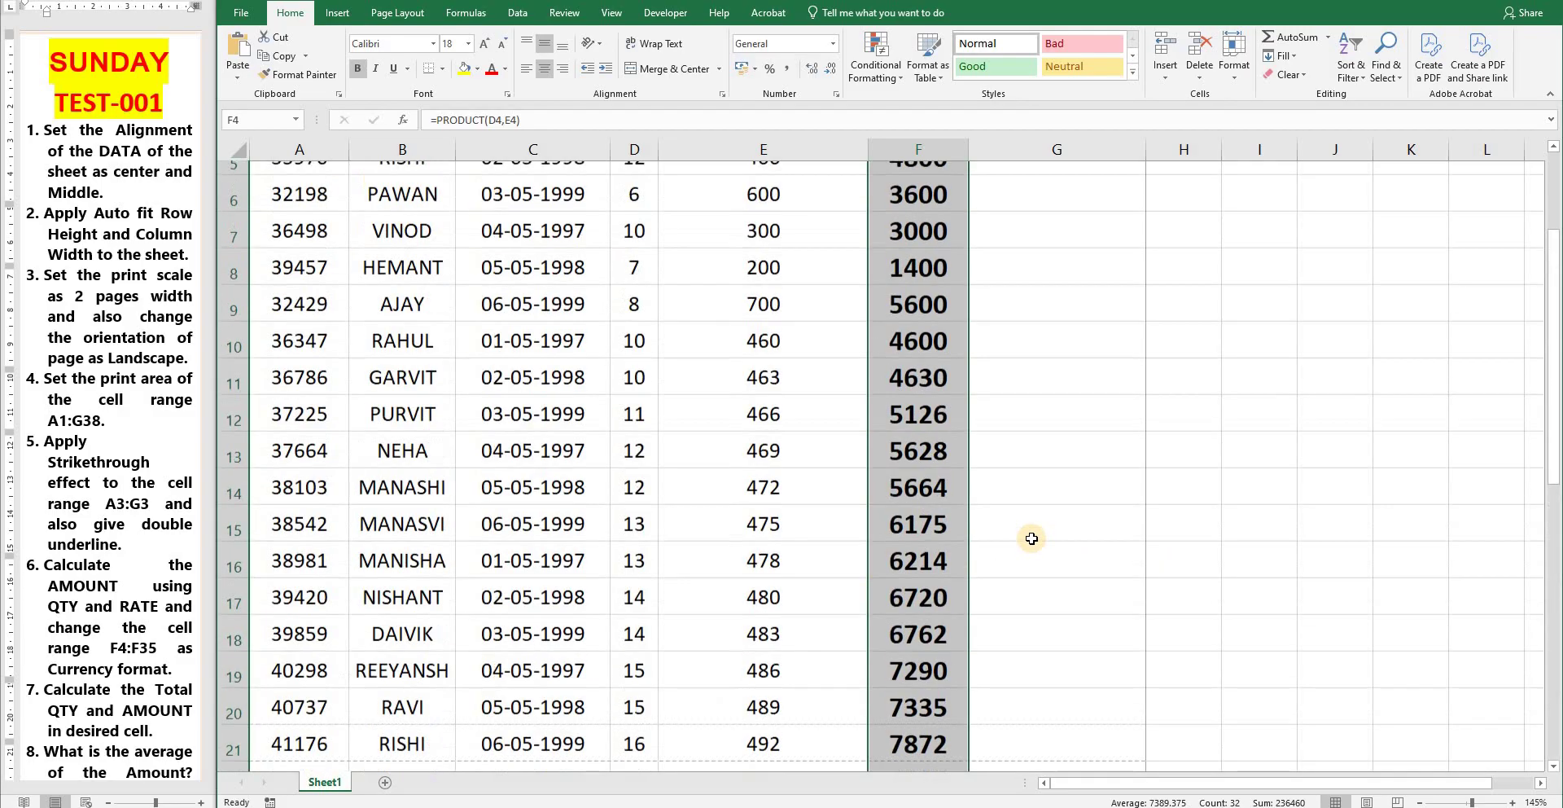
# Apply the Currency number format to the AMOUNT values in F4:F35
pyautogui.click(913, 310)
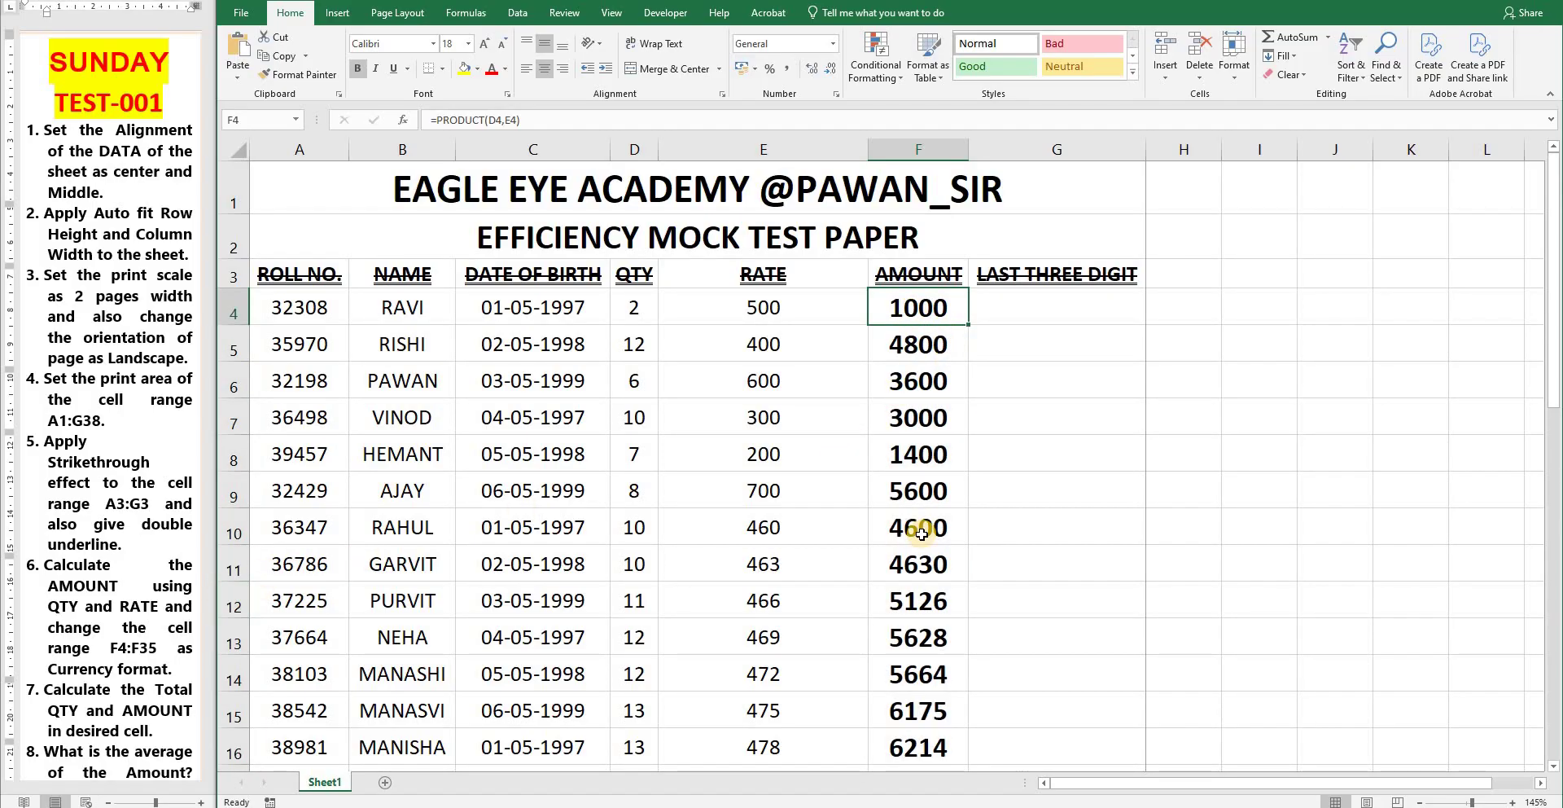
pyautogui.scroll(-7, 922, 533)
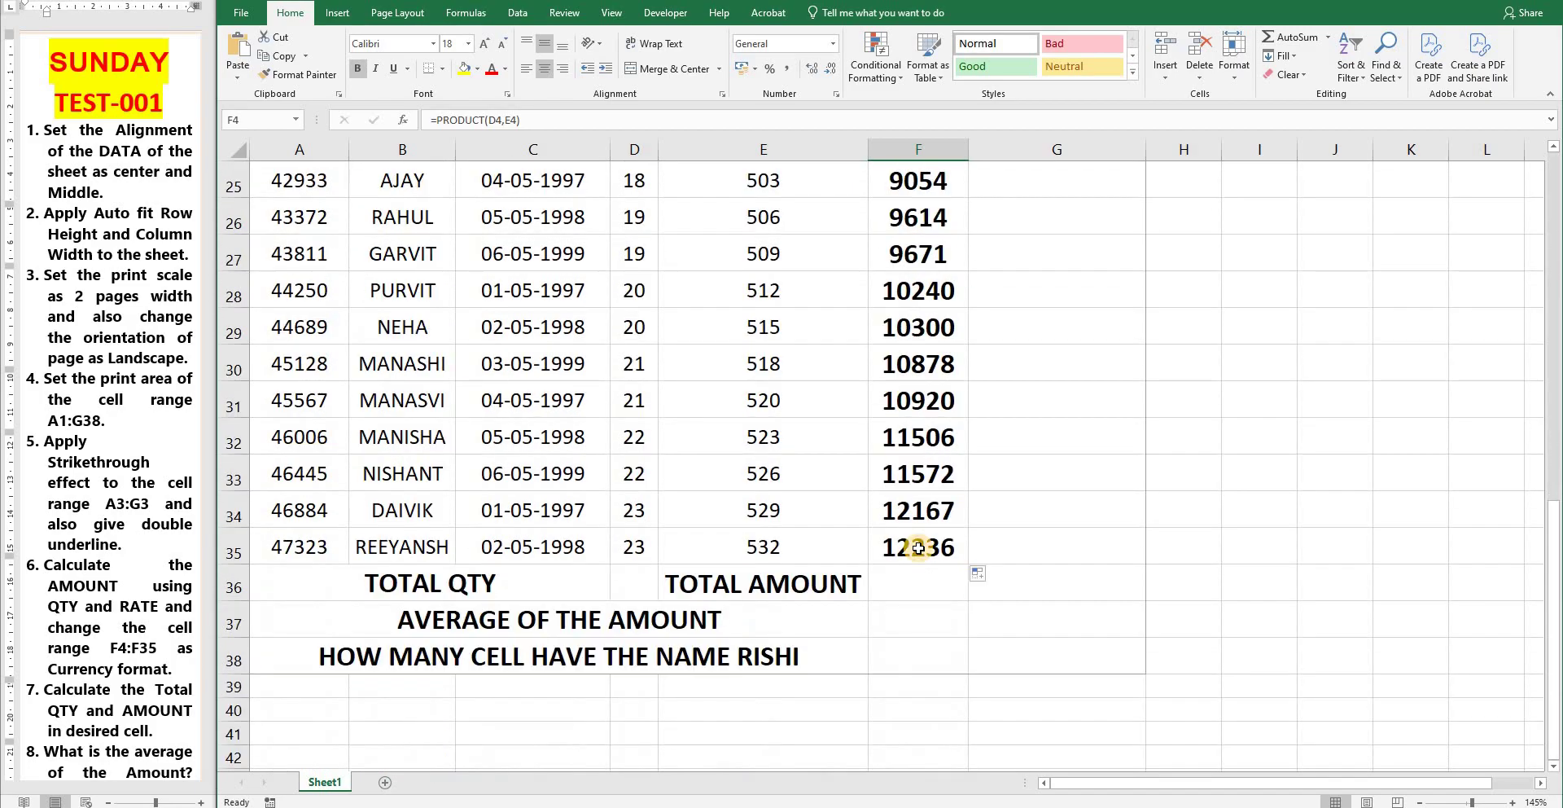
pyautogui.keyDown('shift'); pyautogui.click(919, 547); pyautogui.keyUp('shift')
pyautogui.scroll(8, 918, 547)
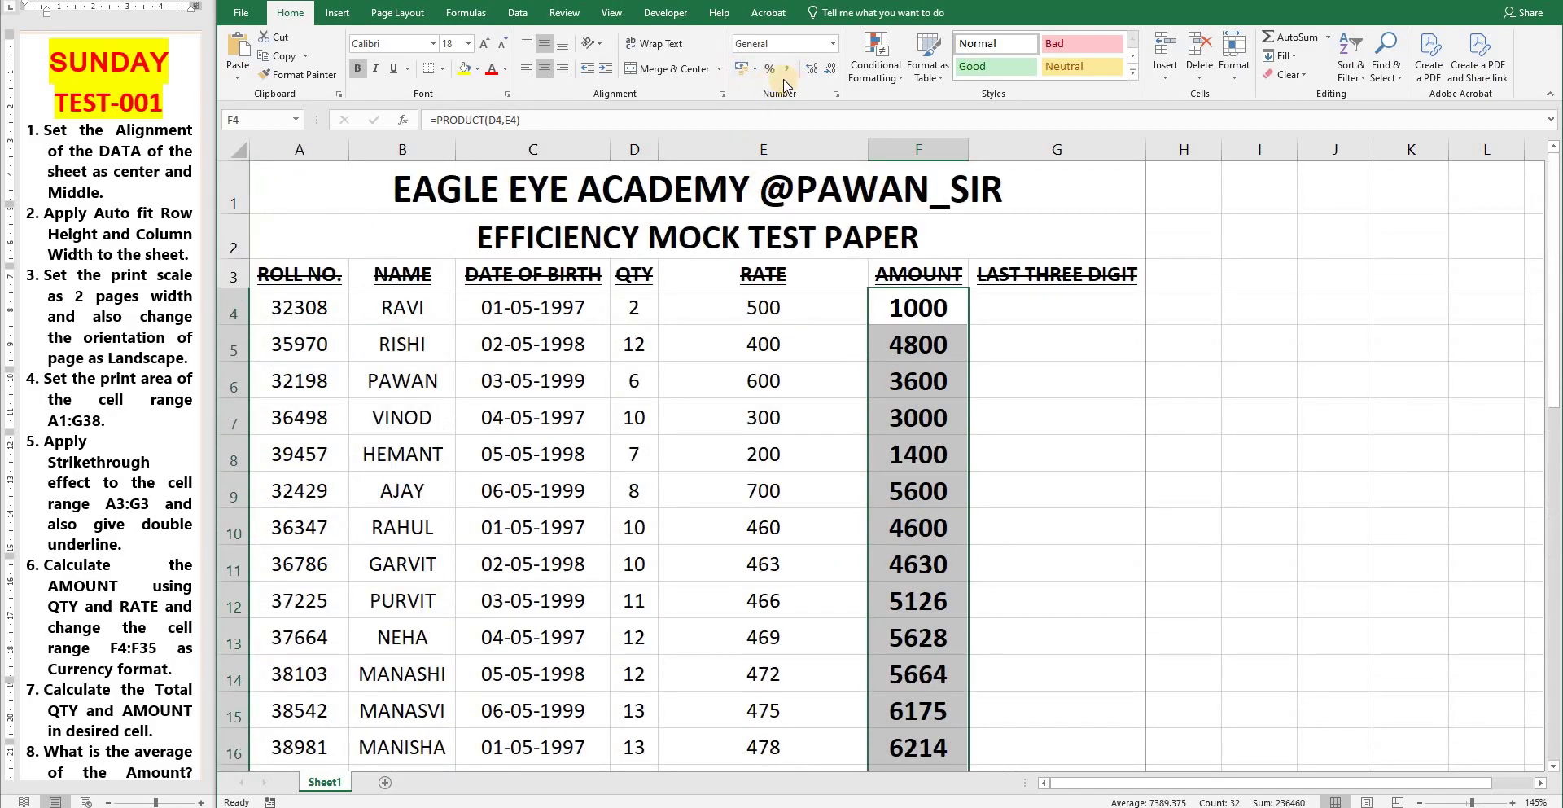
pyautogui.click(832, 45)
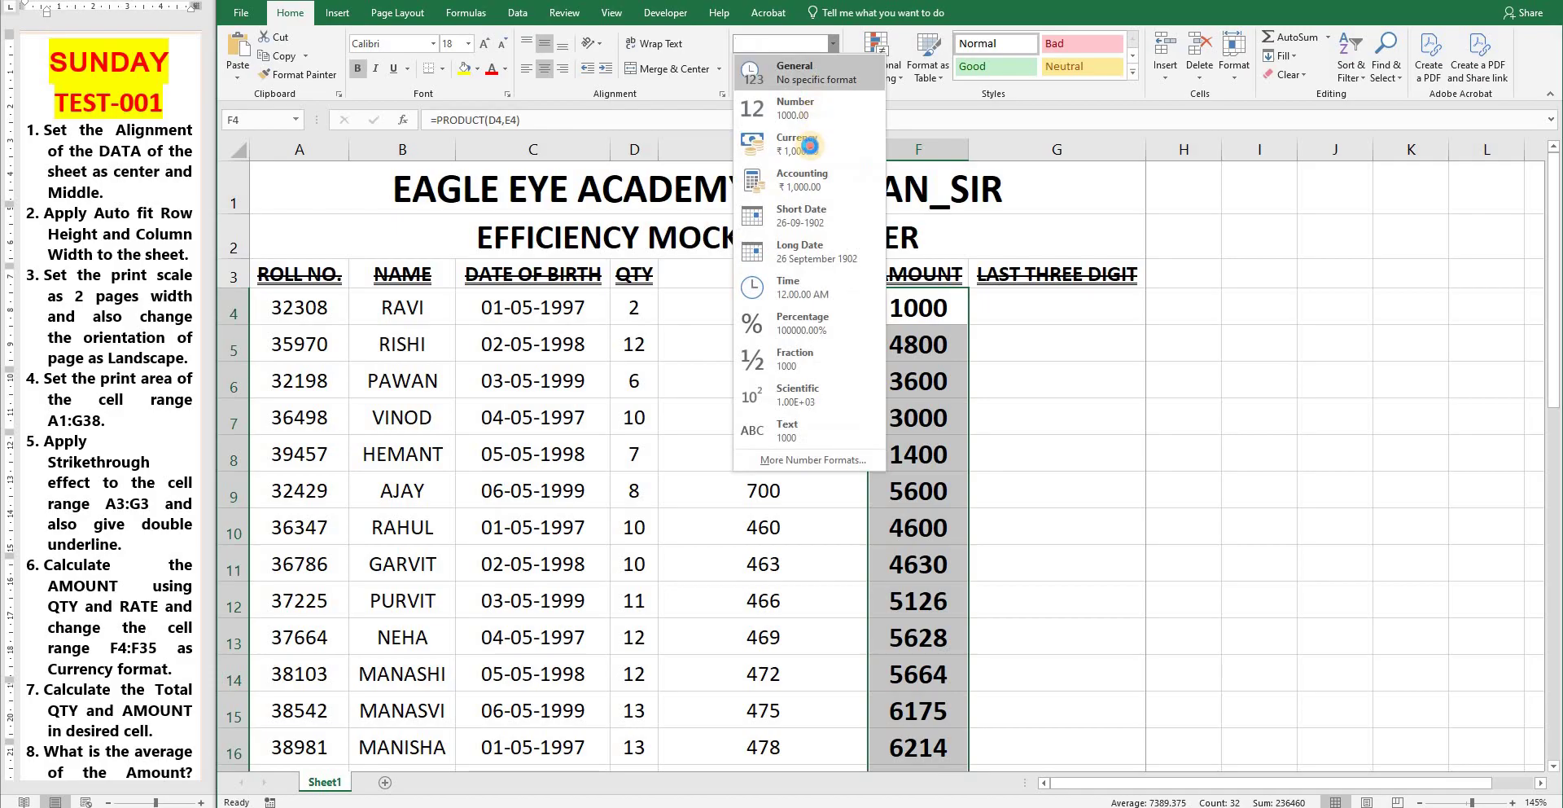
pyautogui.click(802, 148)
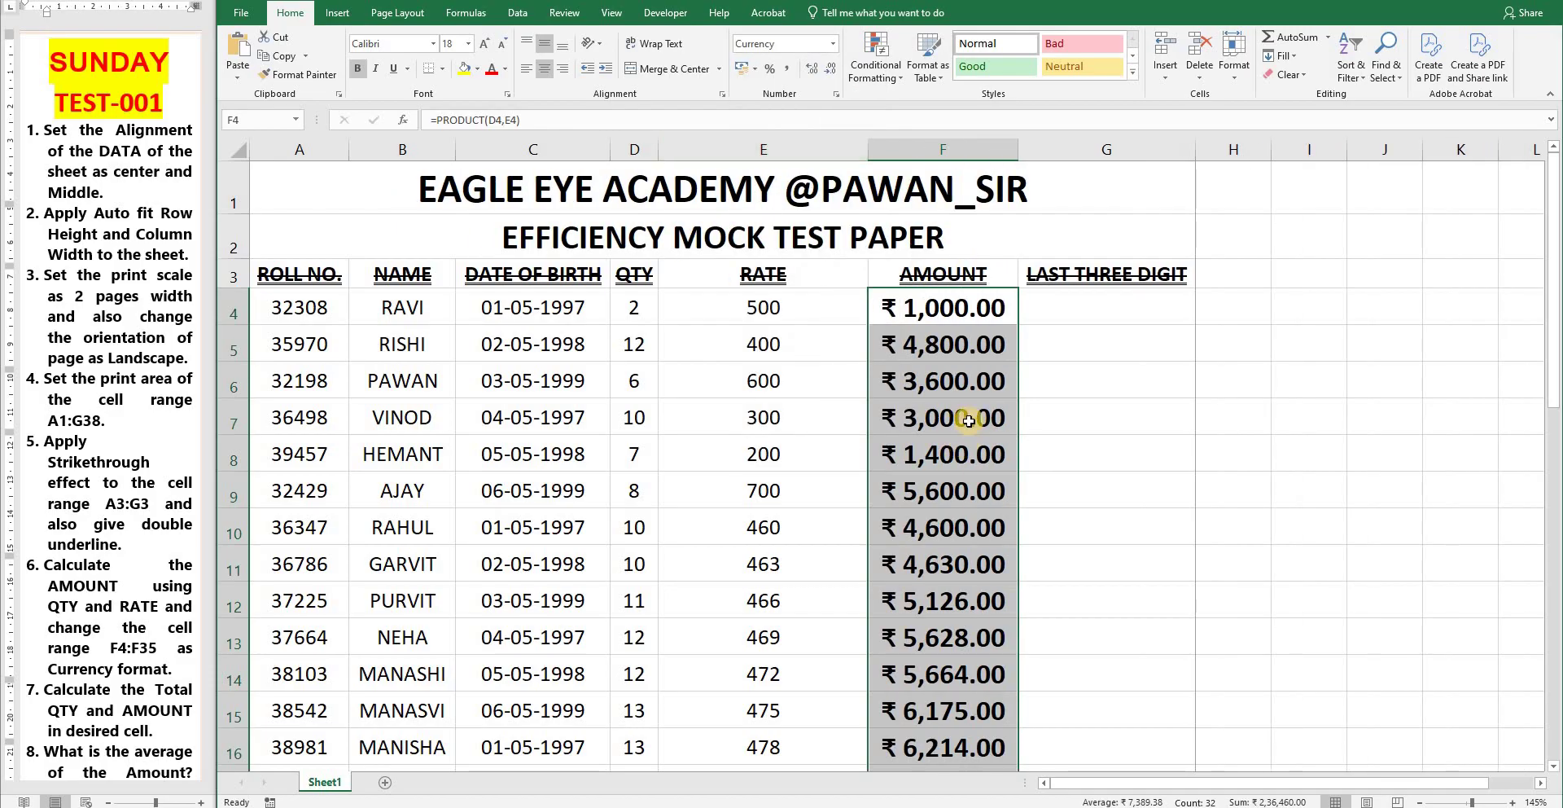
# Narrow the AMOUNT column until its values no longer fit, and AutoFit its width to the contents
pyautogui.moveTo(1014, 155); pyautogui.dragTo(983, 163)
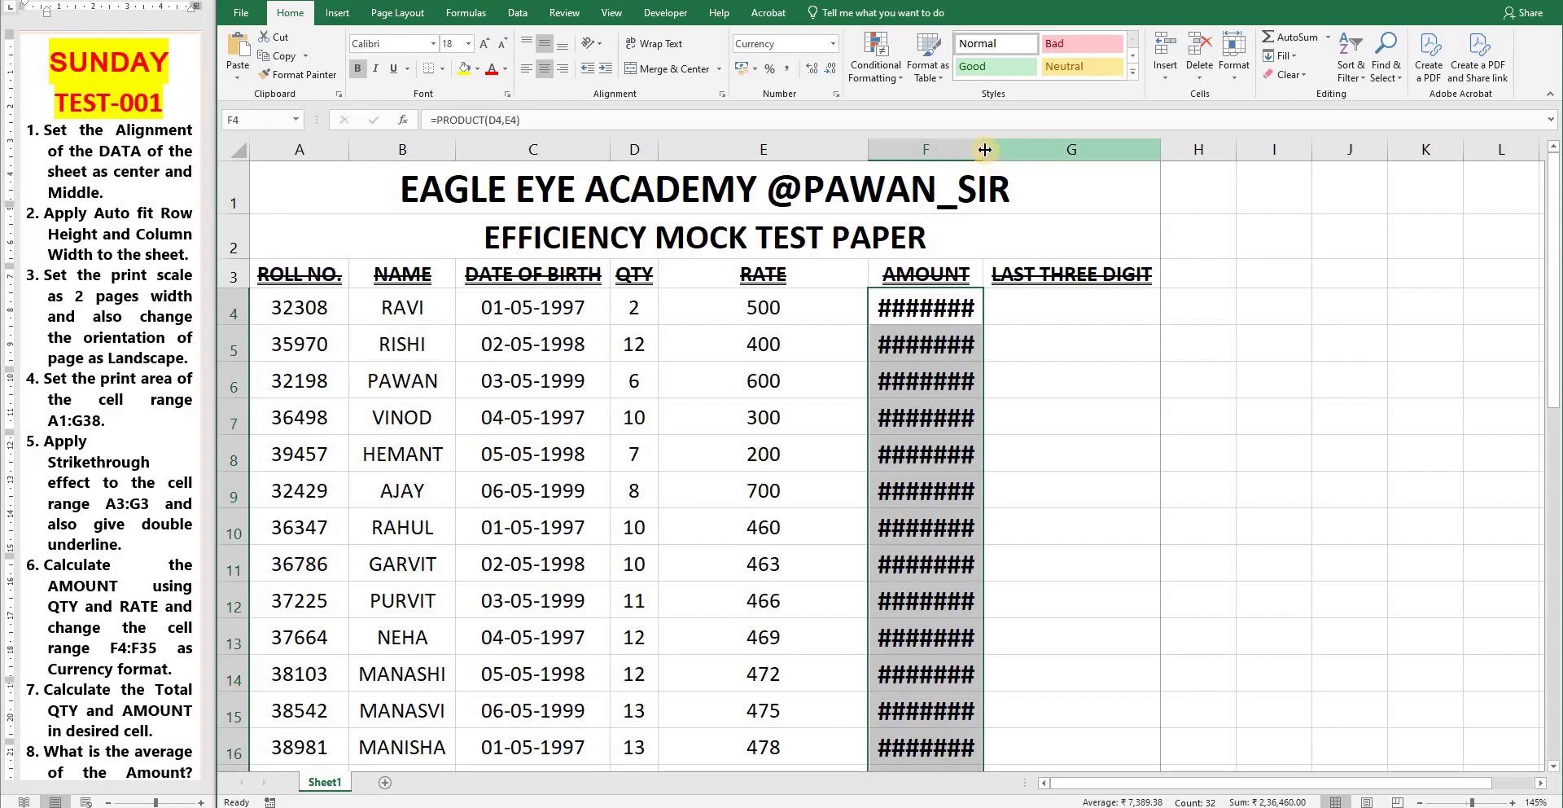
pyautogui.click(986, 152)
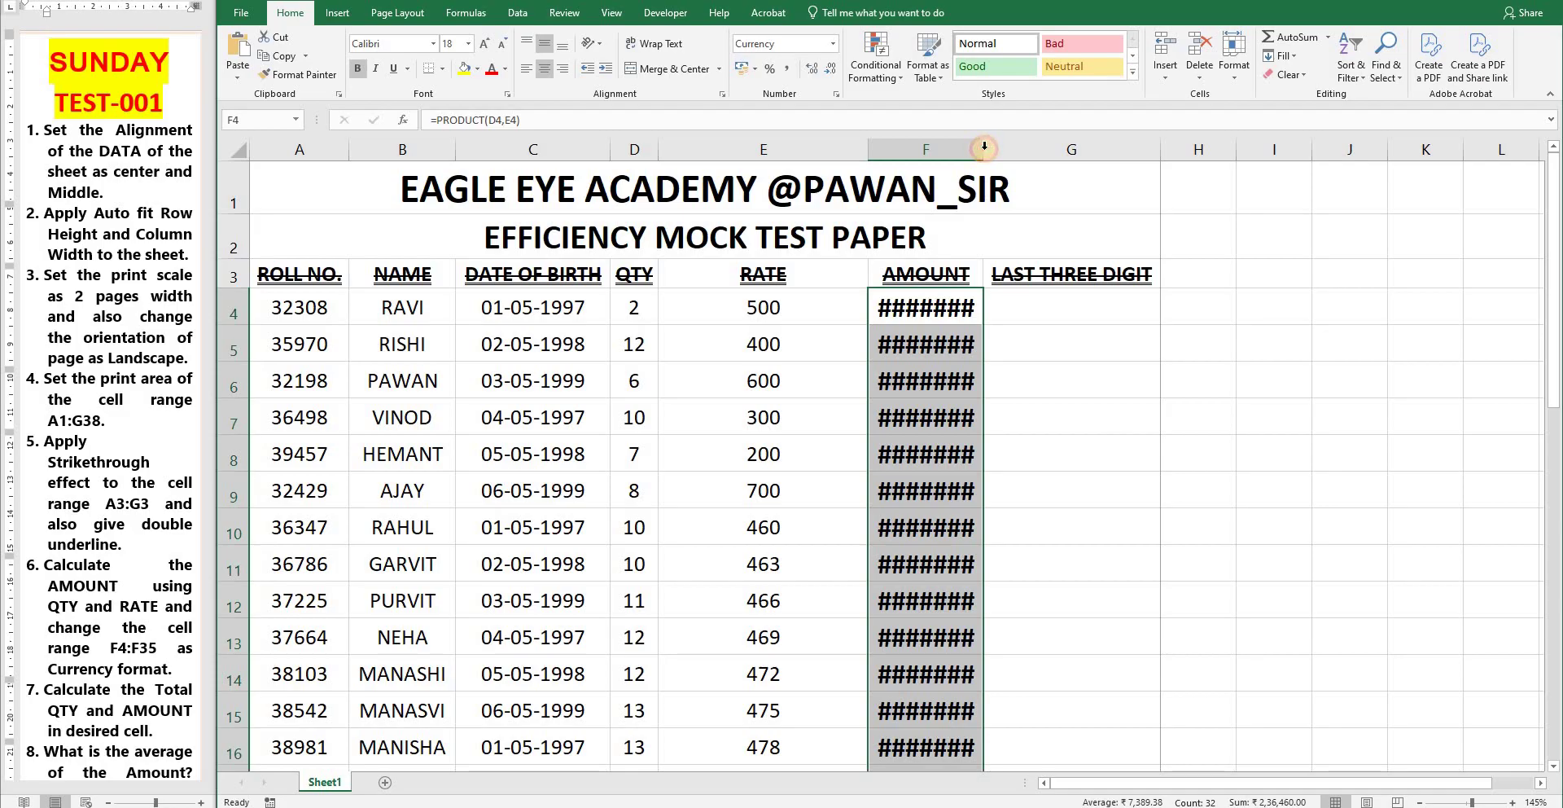
pyautogui.doubleClick(984, 148)
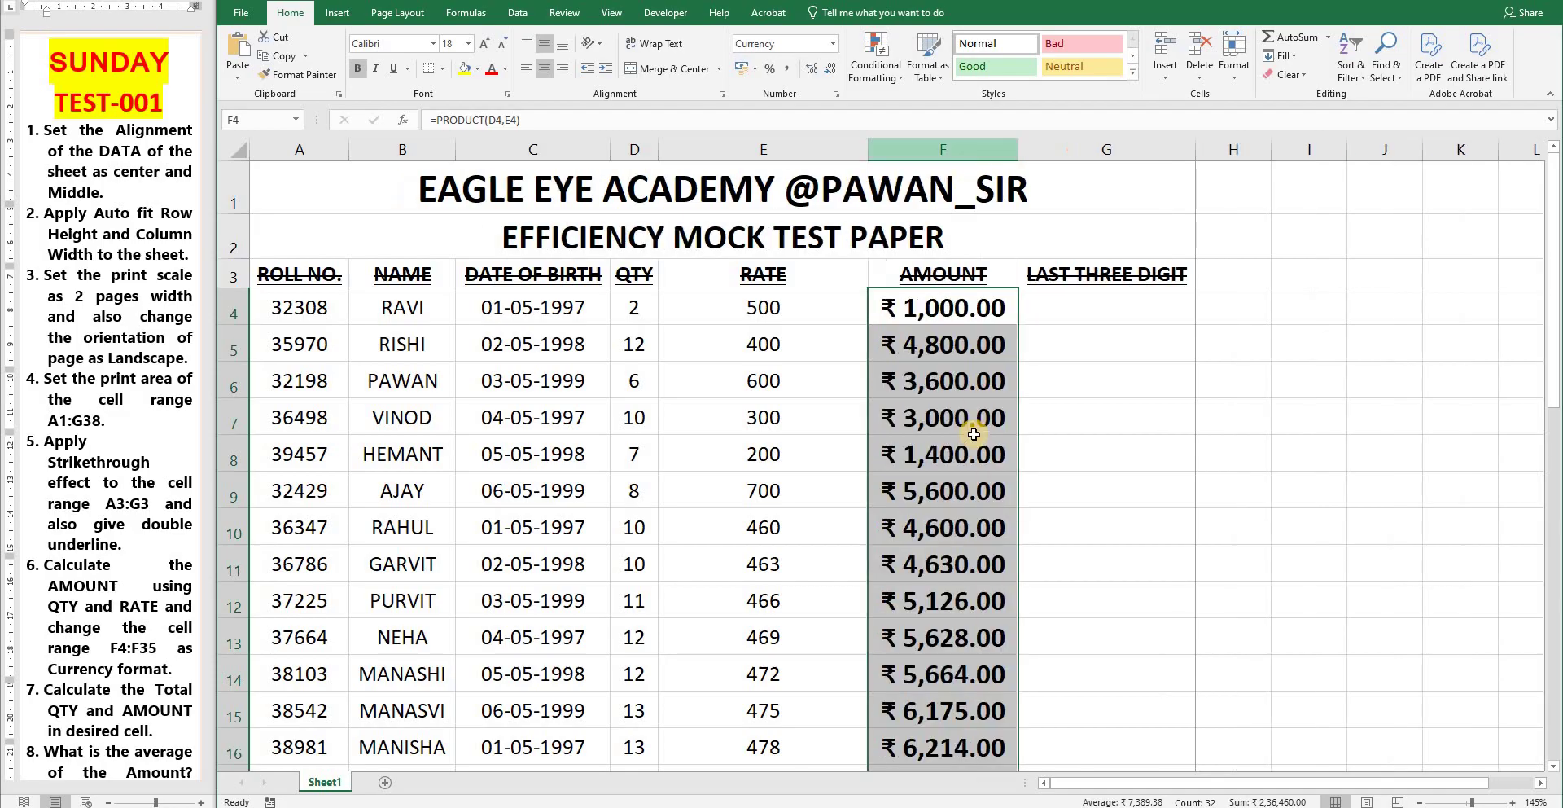
pyautogui.click(932, 463)
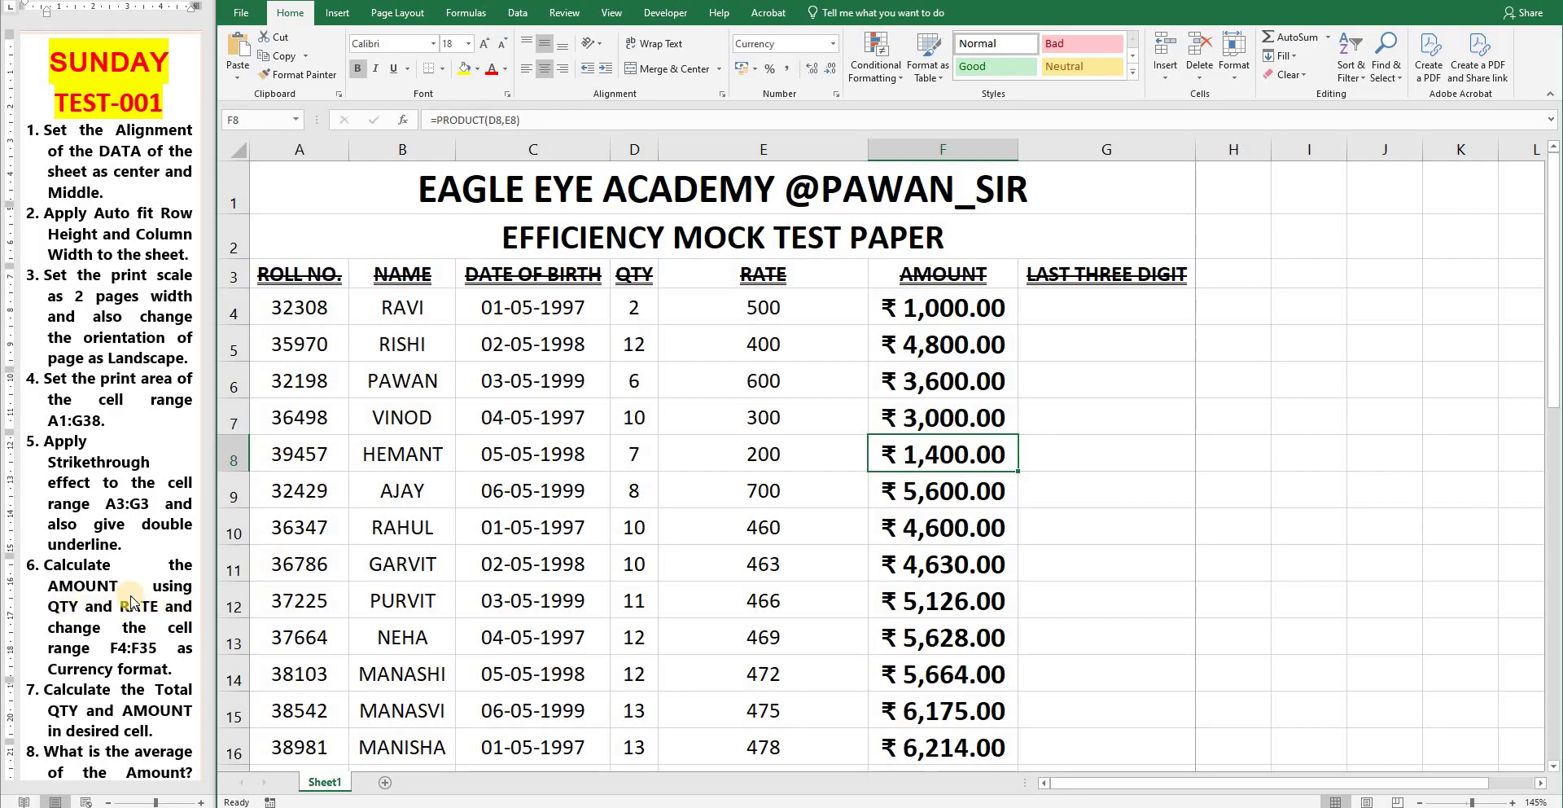
# Calculate the total QTY in cell D36 with the formula =SUM(D4:D35)
pyautogui.scroll(-1, 72, 658)
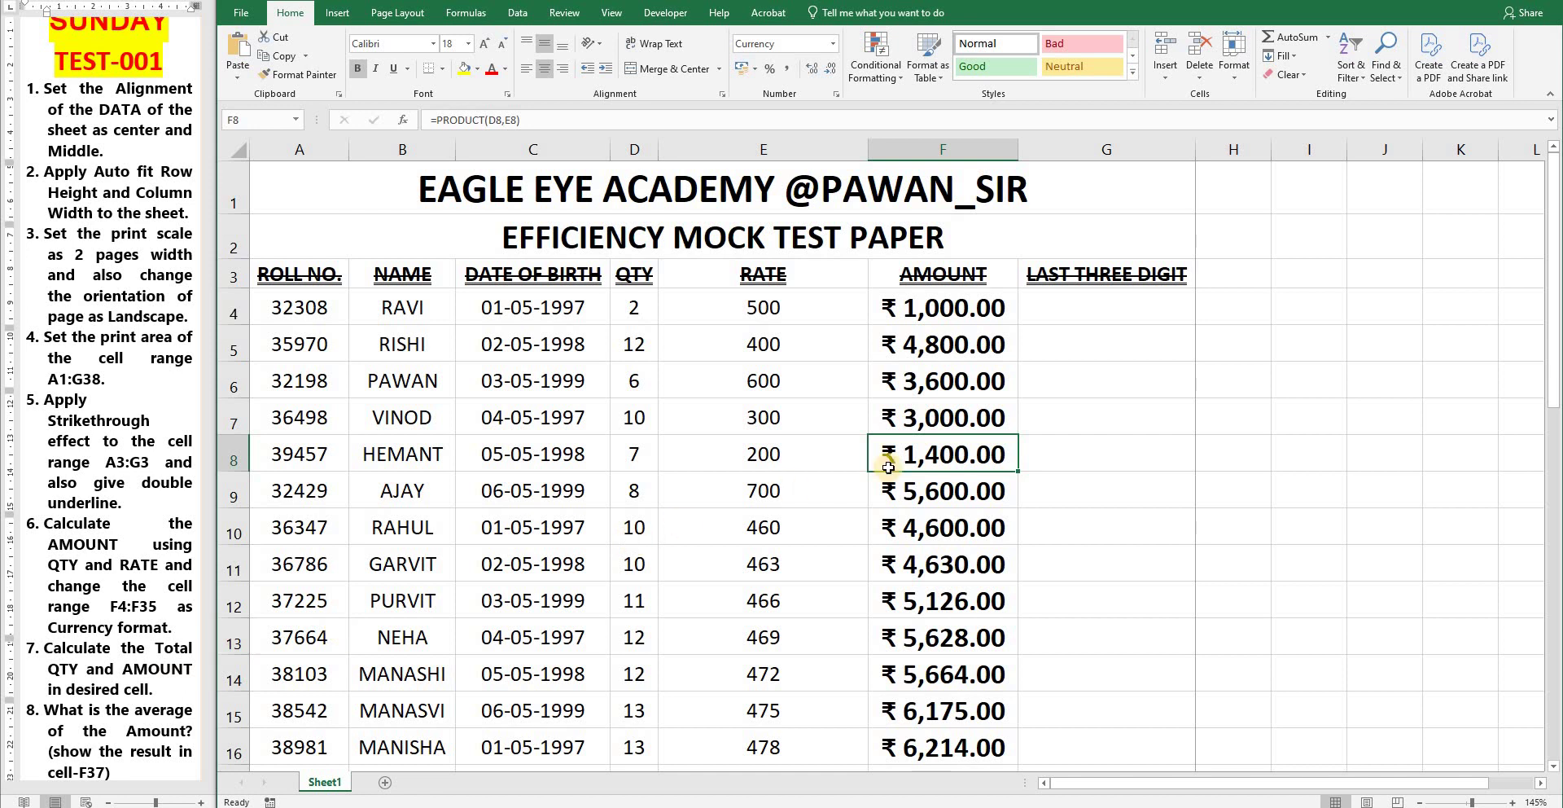
pyautogui.scroll(-10, 888, 467)
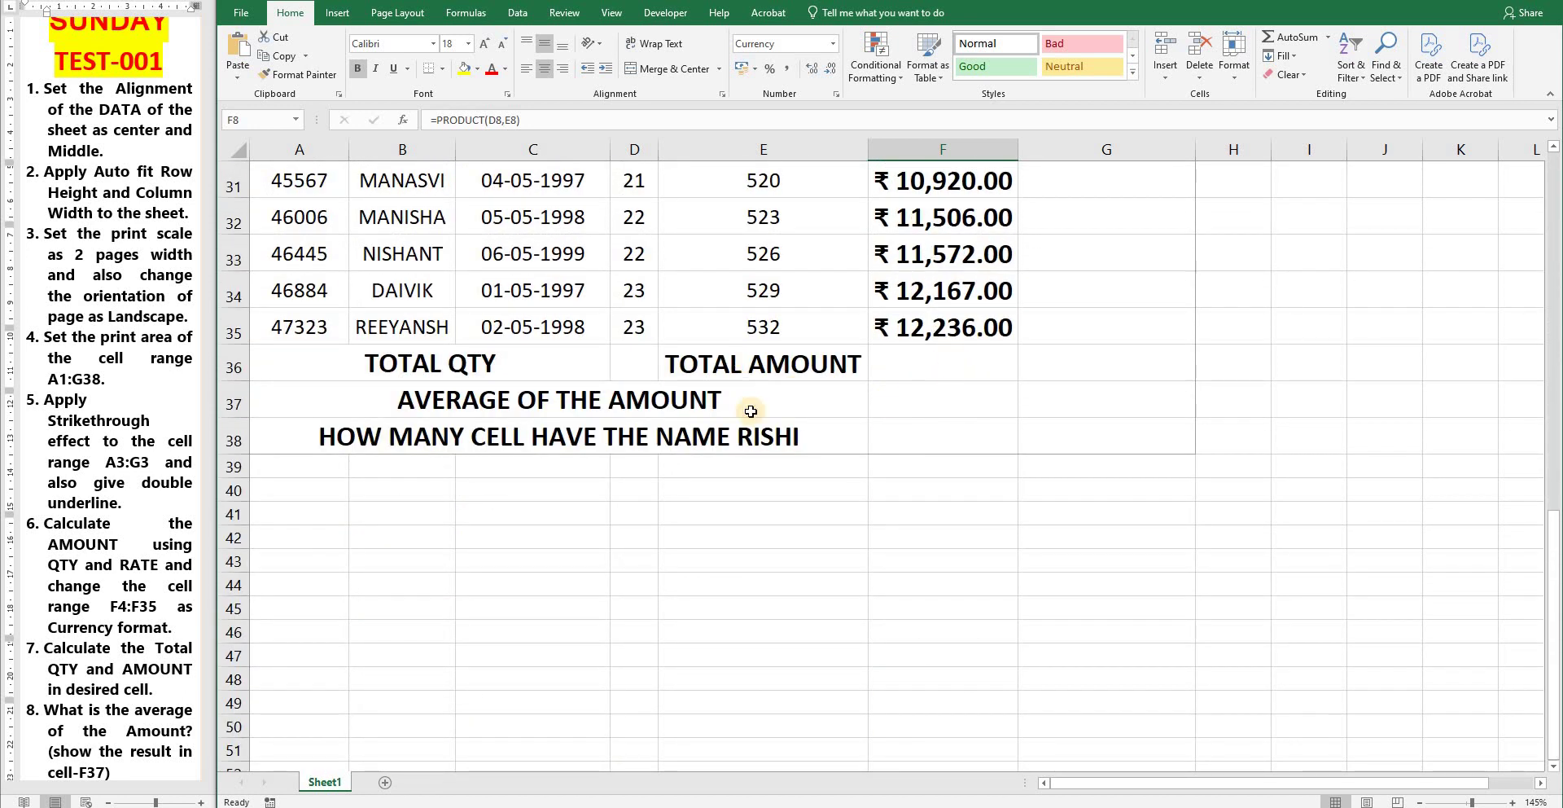
pyautogui.click(643, 363)
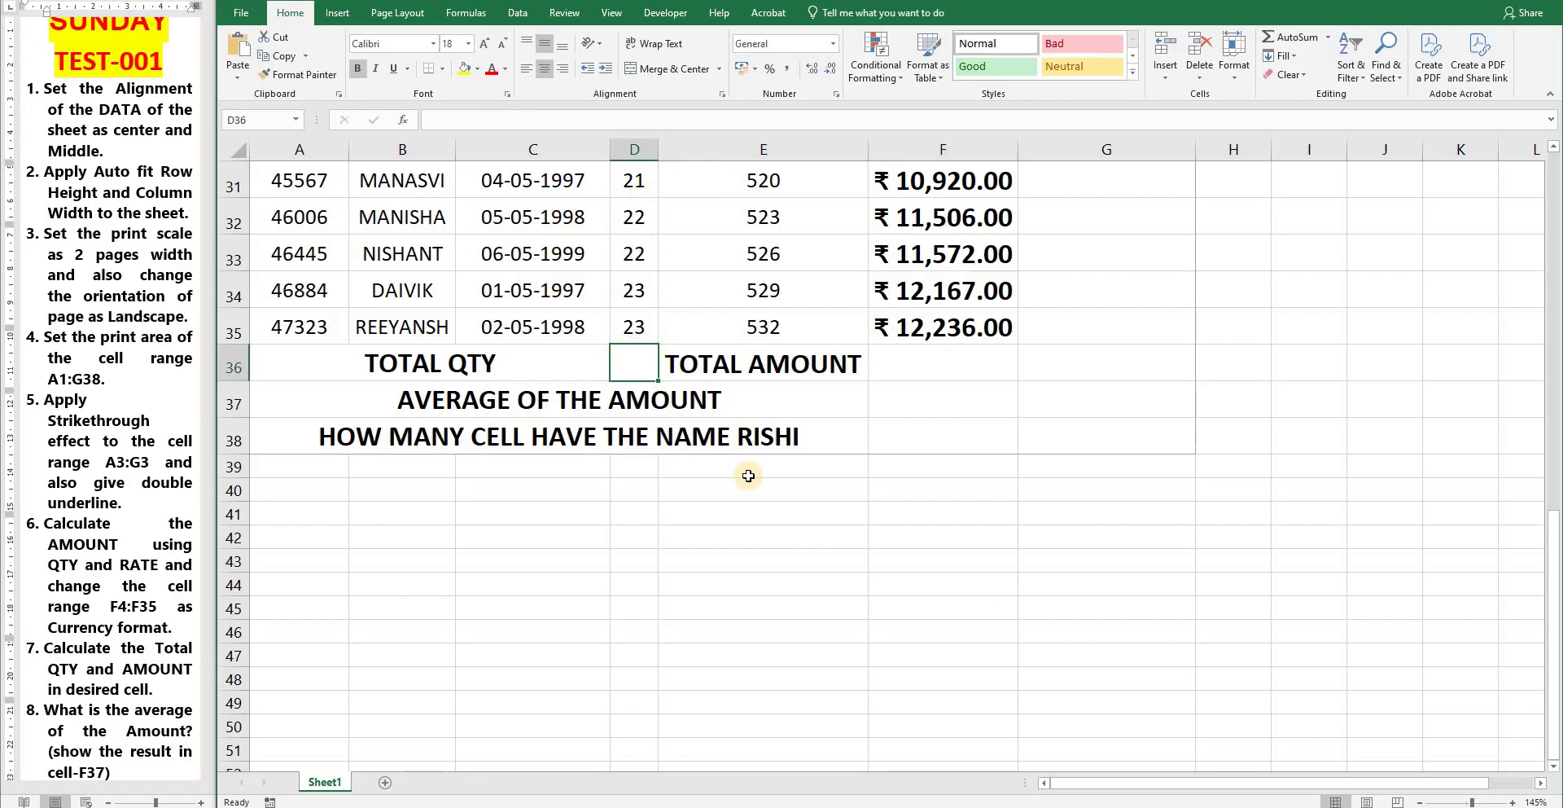
pyautogui.write('=SUM')
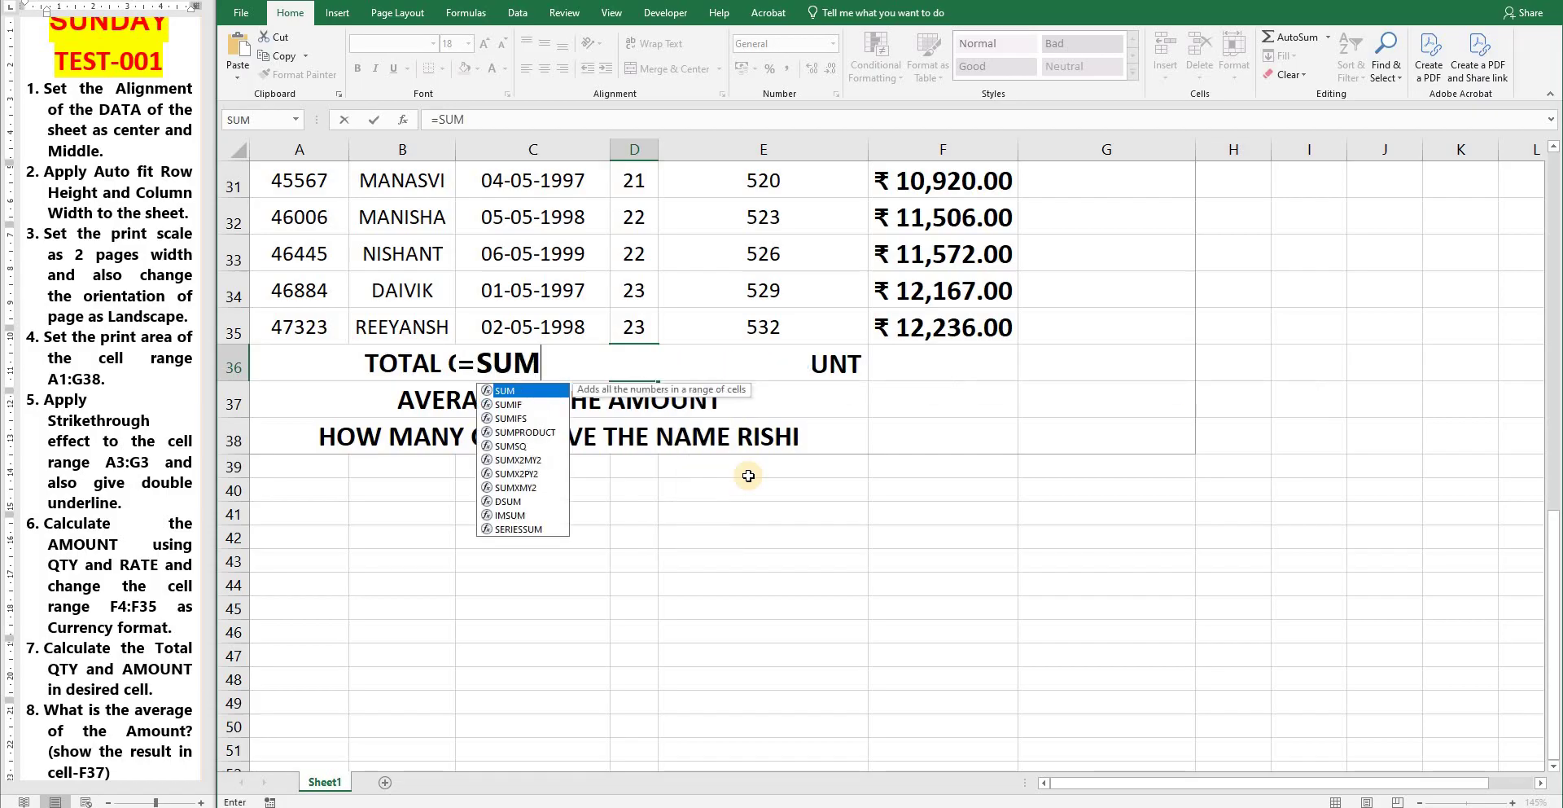
pyautogui.write('(')
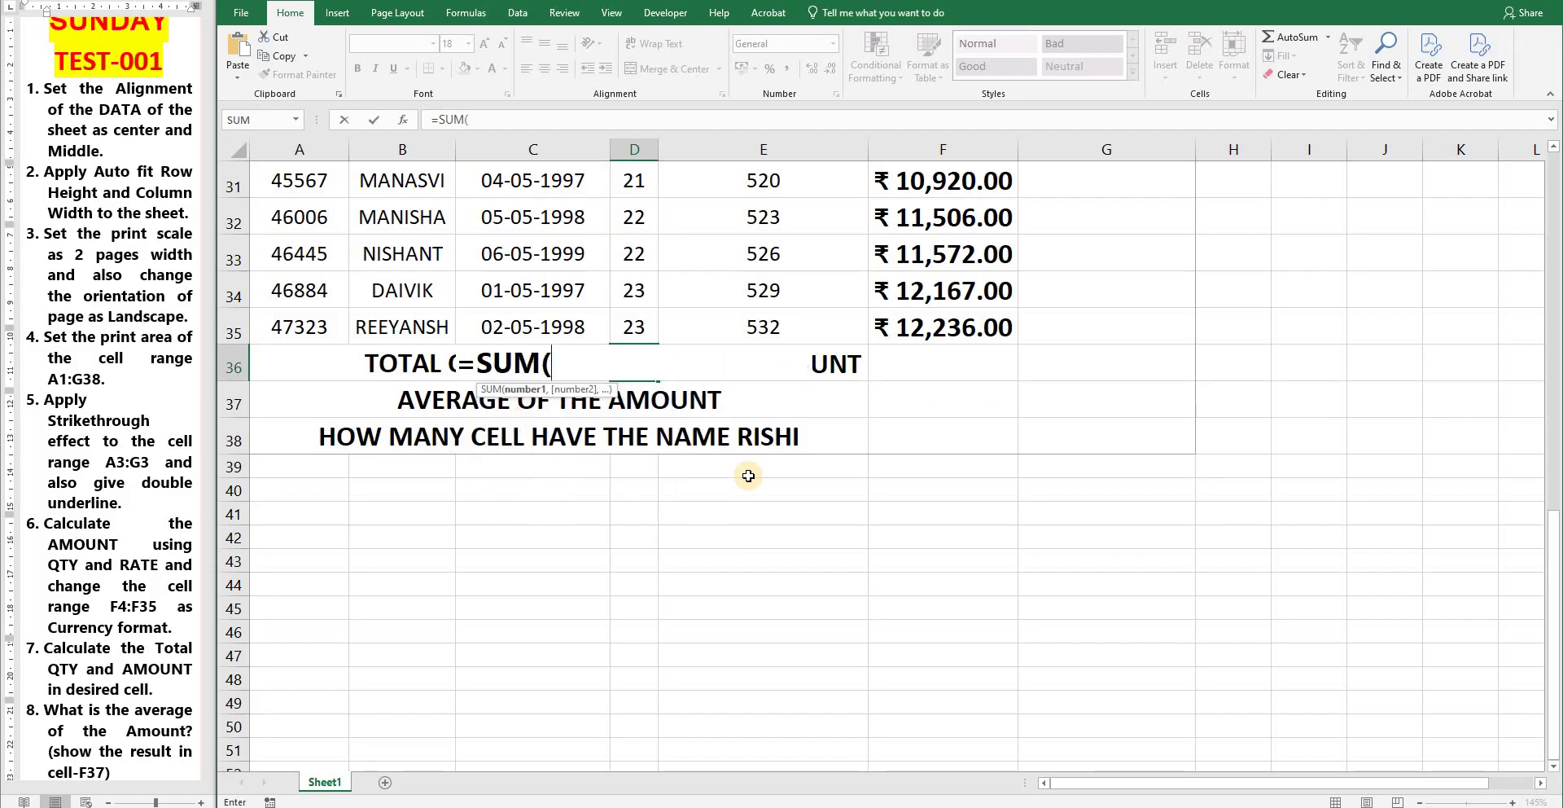
pyautogui.write('D')
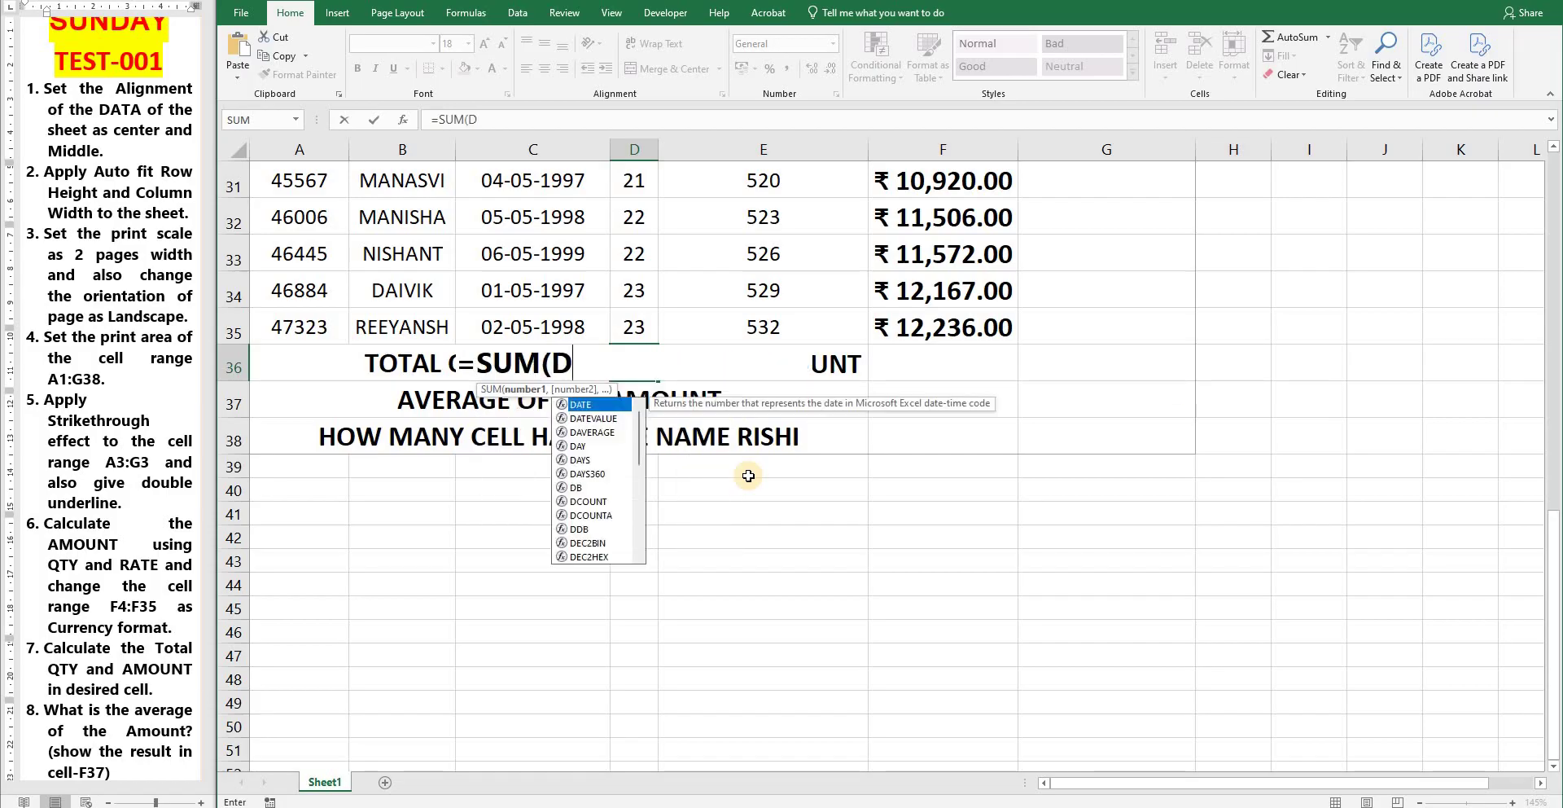
pyautogui.write('4:D')
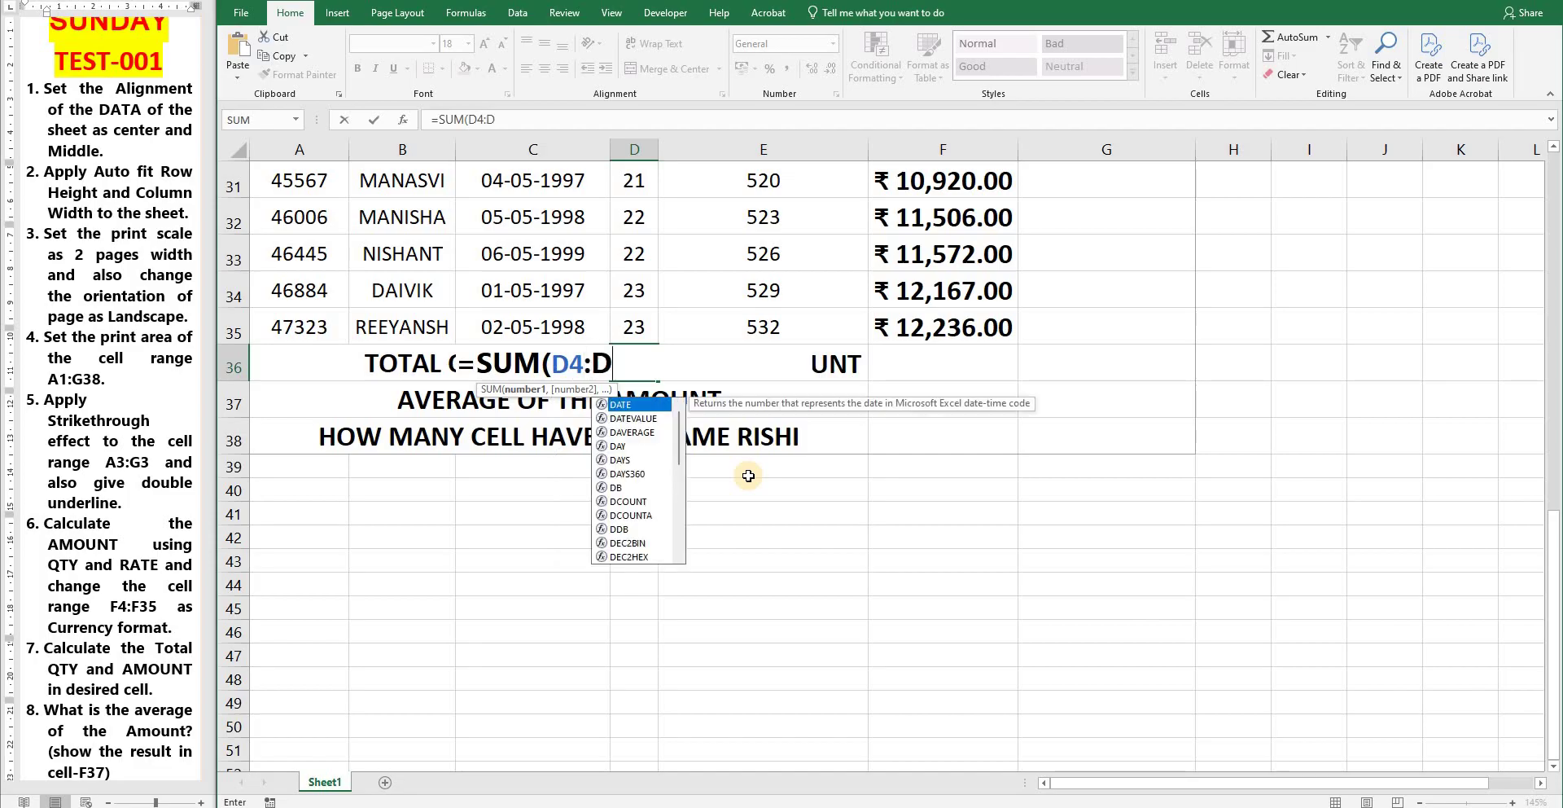
pyautogui.write('35')
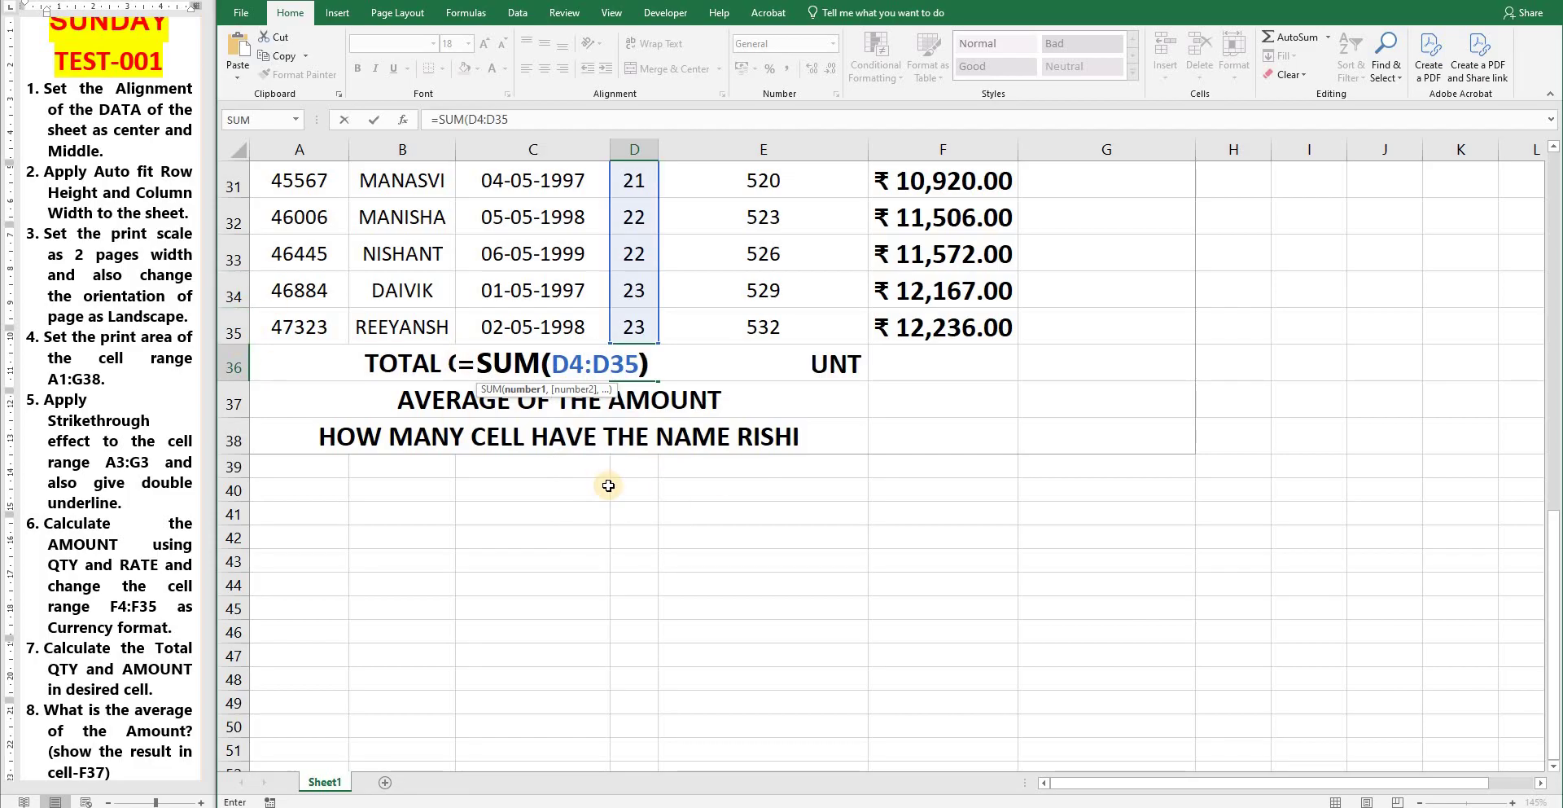
pyautogui.write(')')
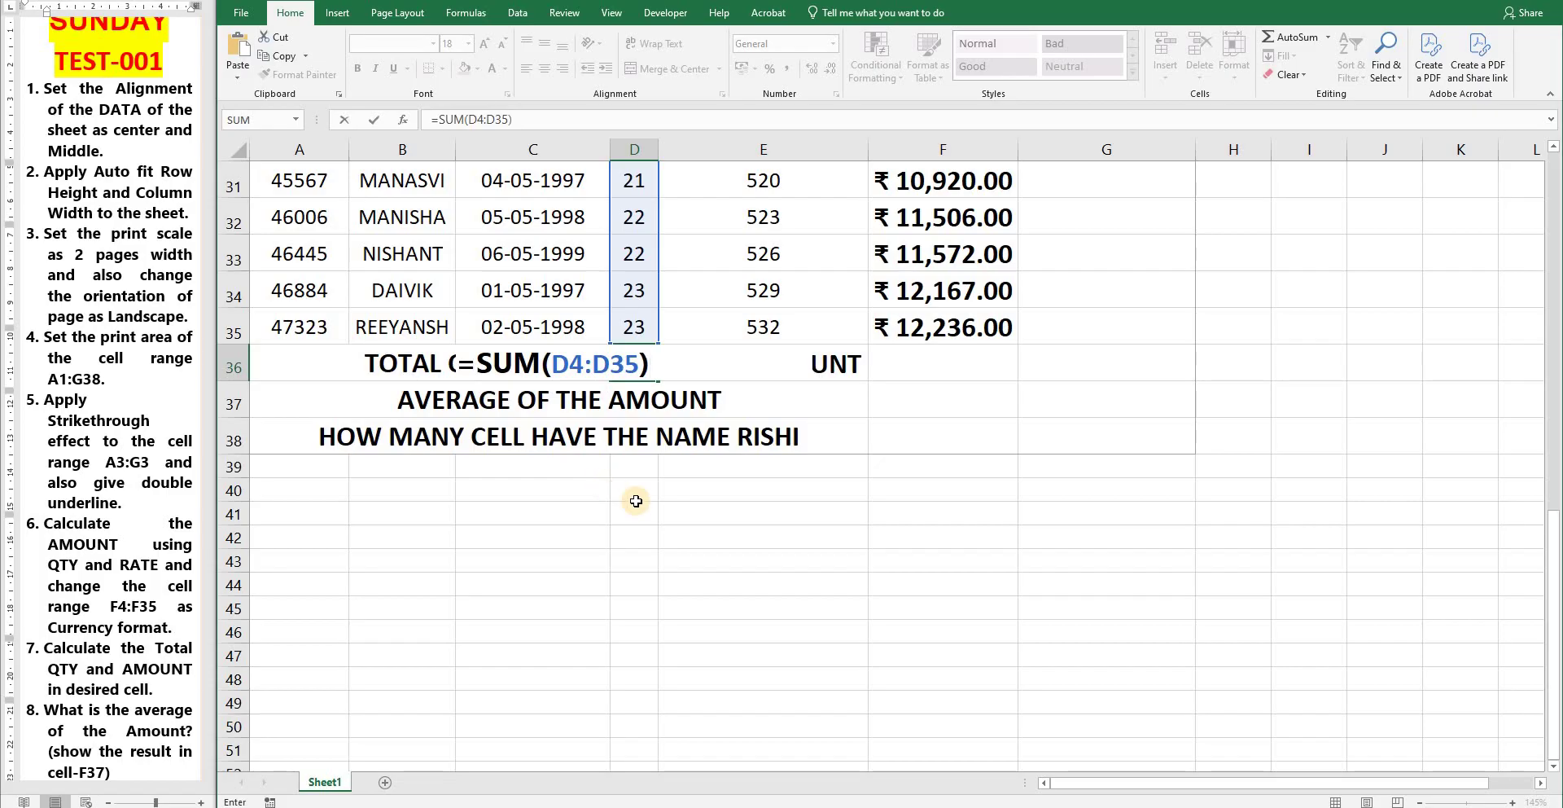
pyautogui.press('Return')
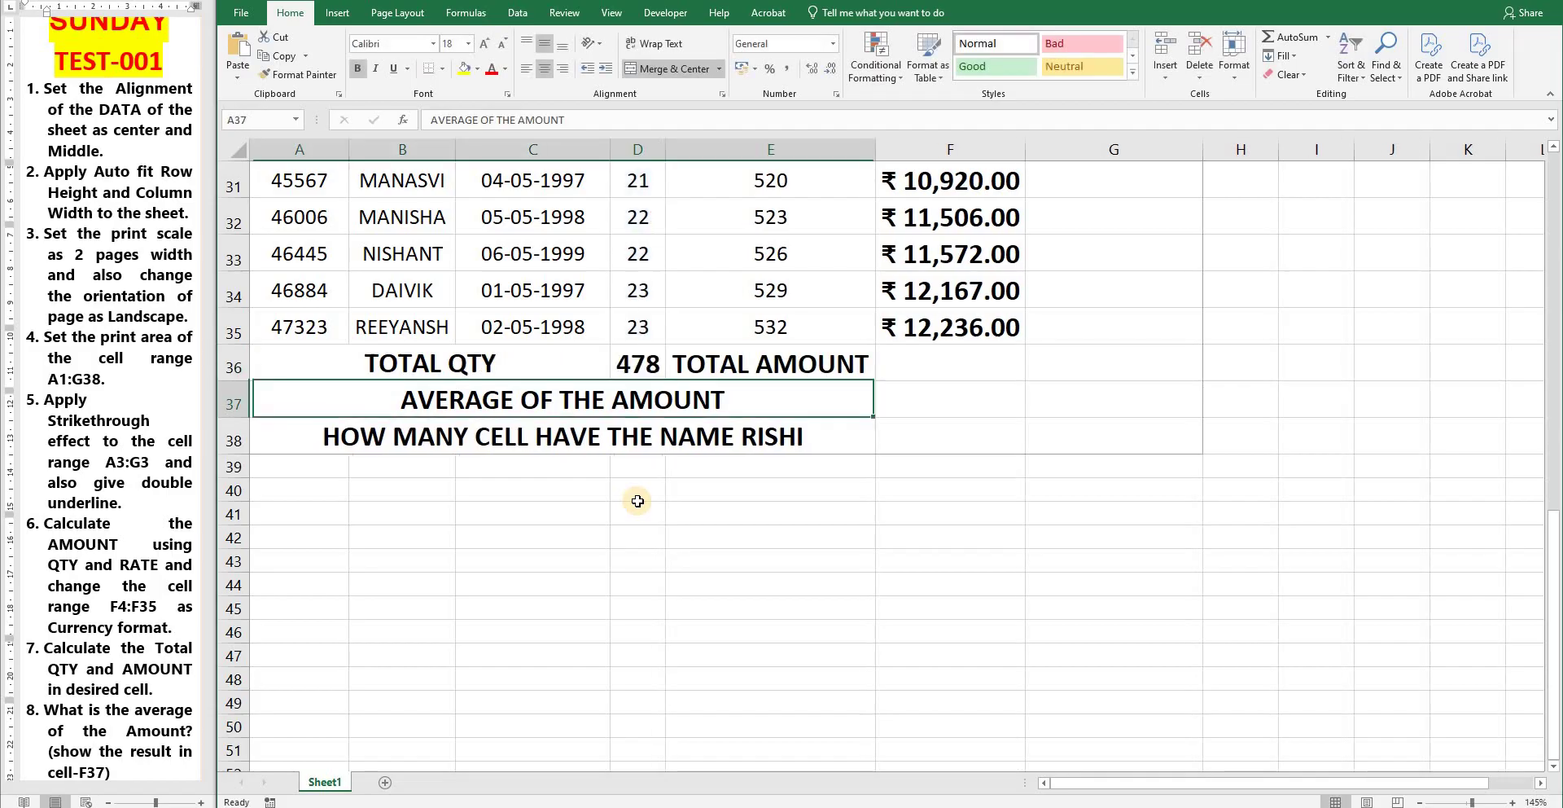
pyautogui.click(642, 366)
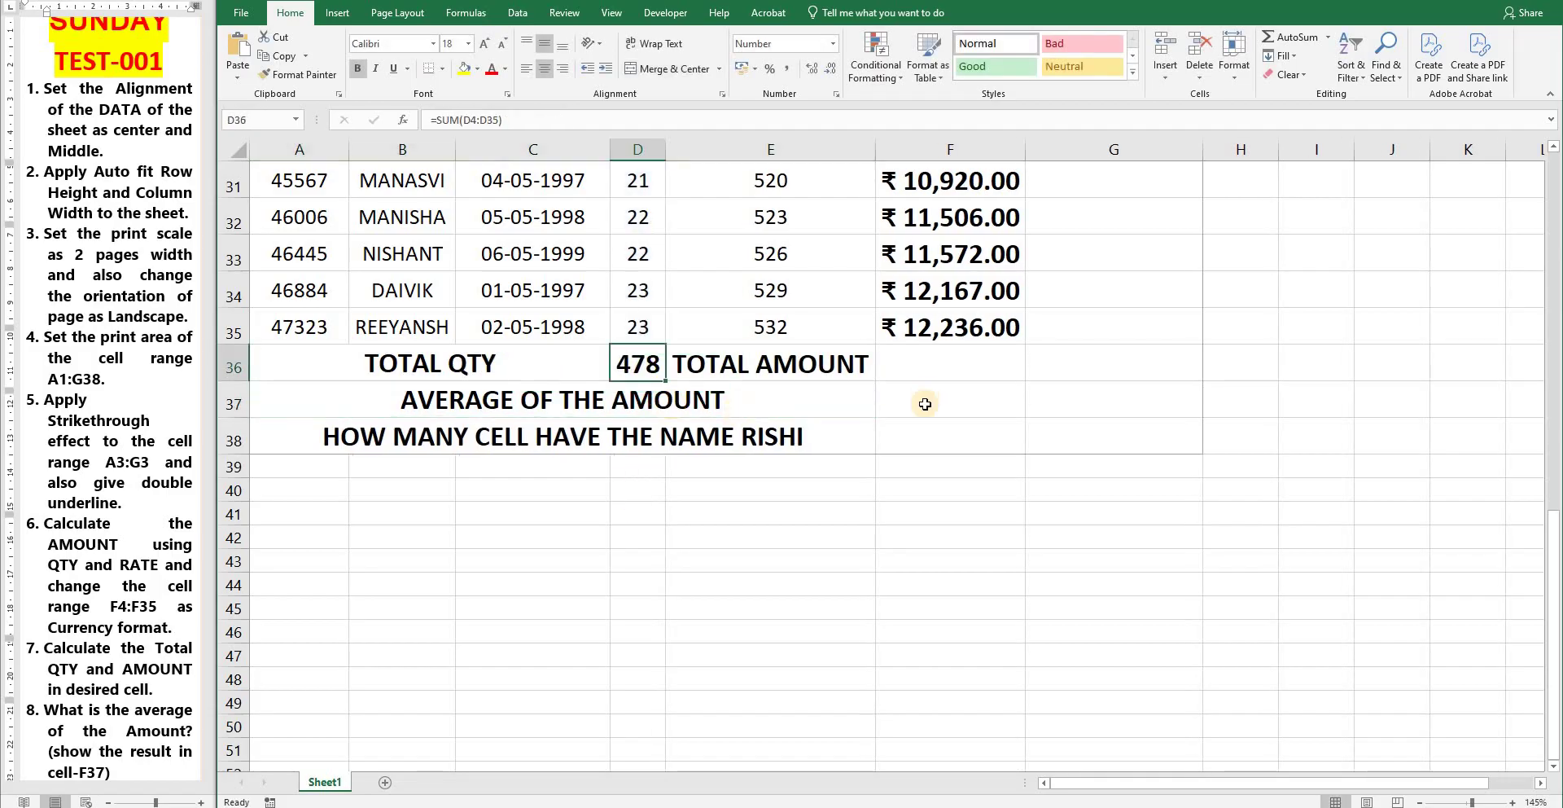
# Calculate the total AMOUNT in cell F36 with the formula =SUM(F4:F35)
pyautogui.click(953, 368)
pyautogui.write('=')
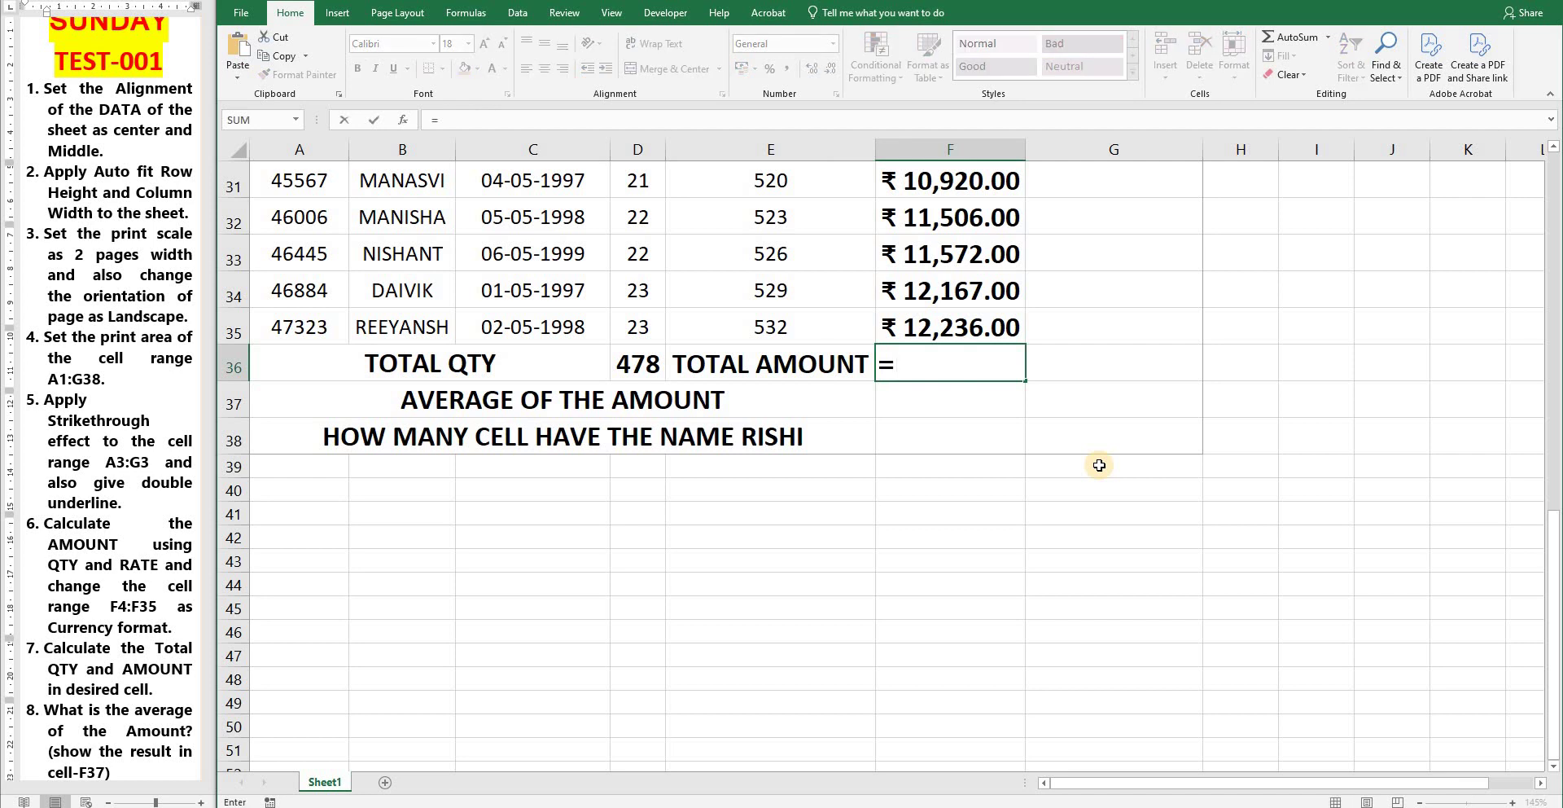
pyautogui.write('SUM(')
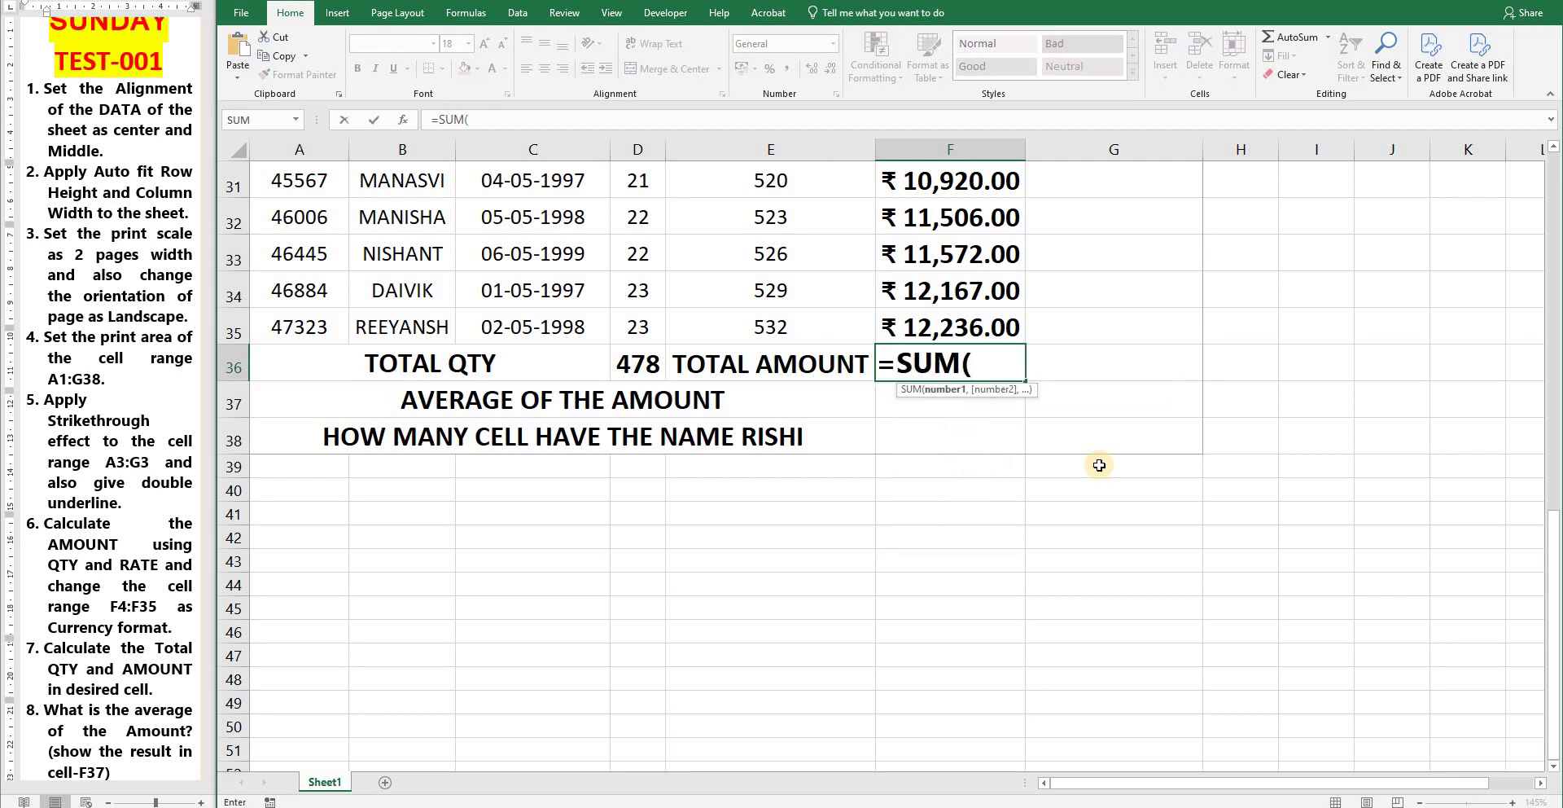
pyautogui.write('F4:F')
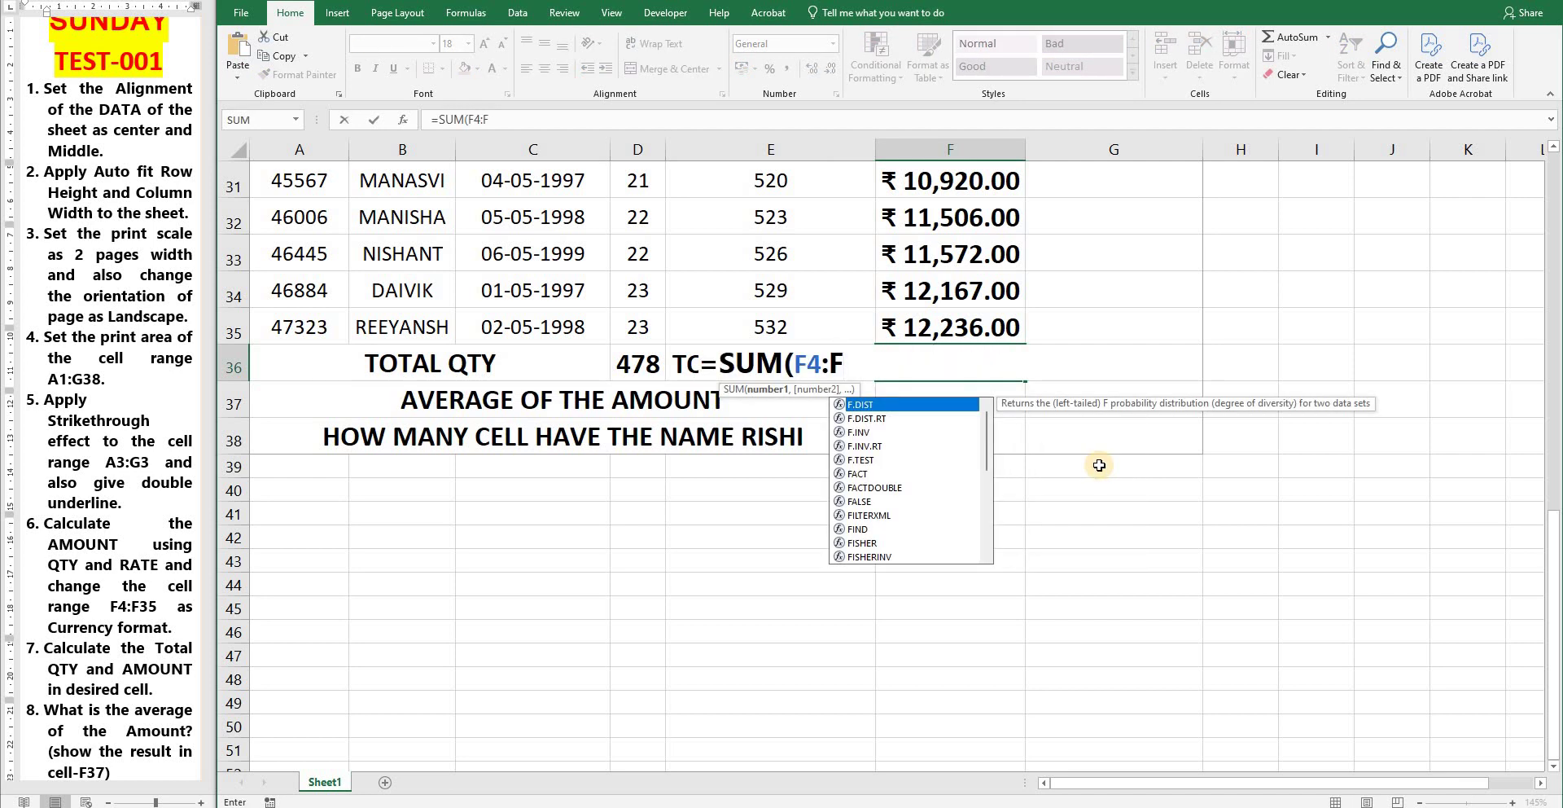
pyautogui.write('35)')
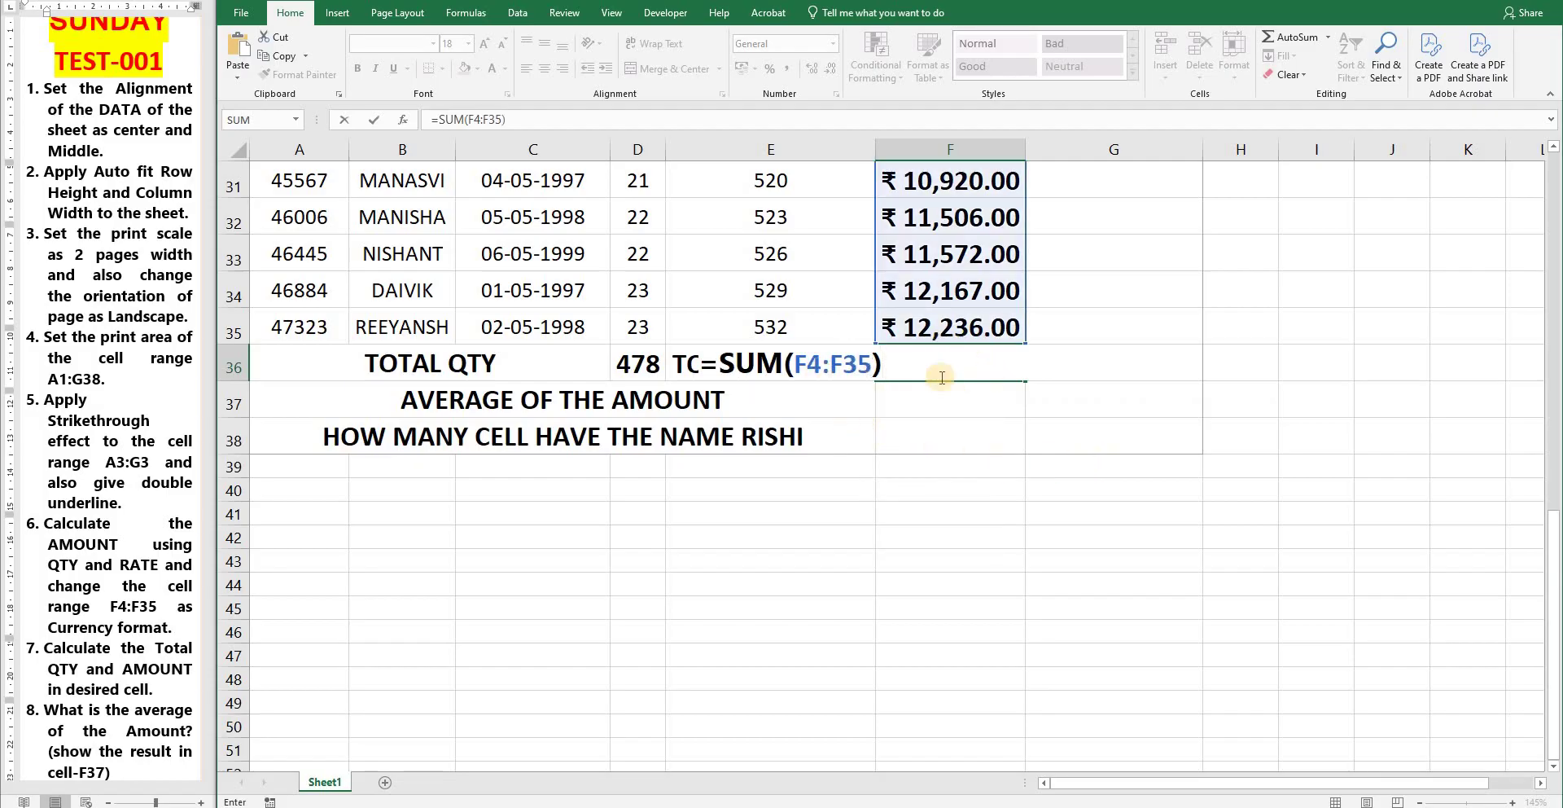
pyautogui.press('Return')
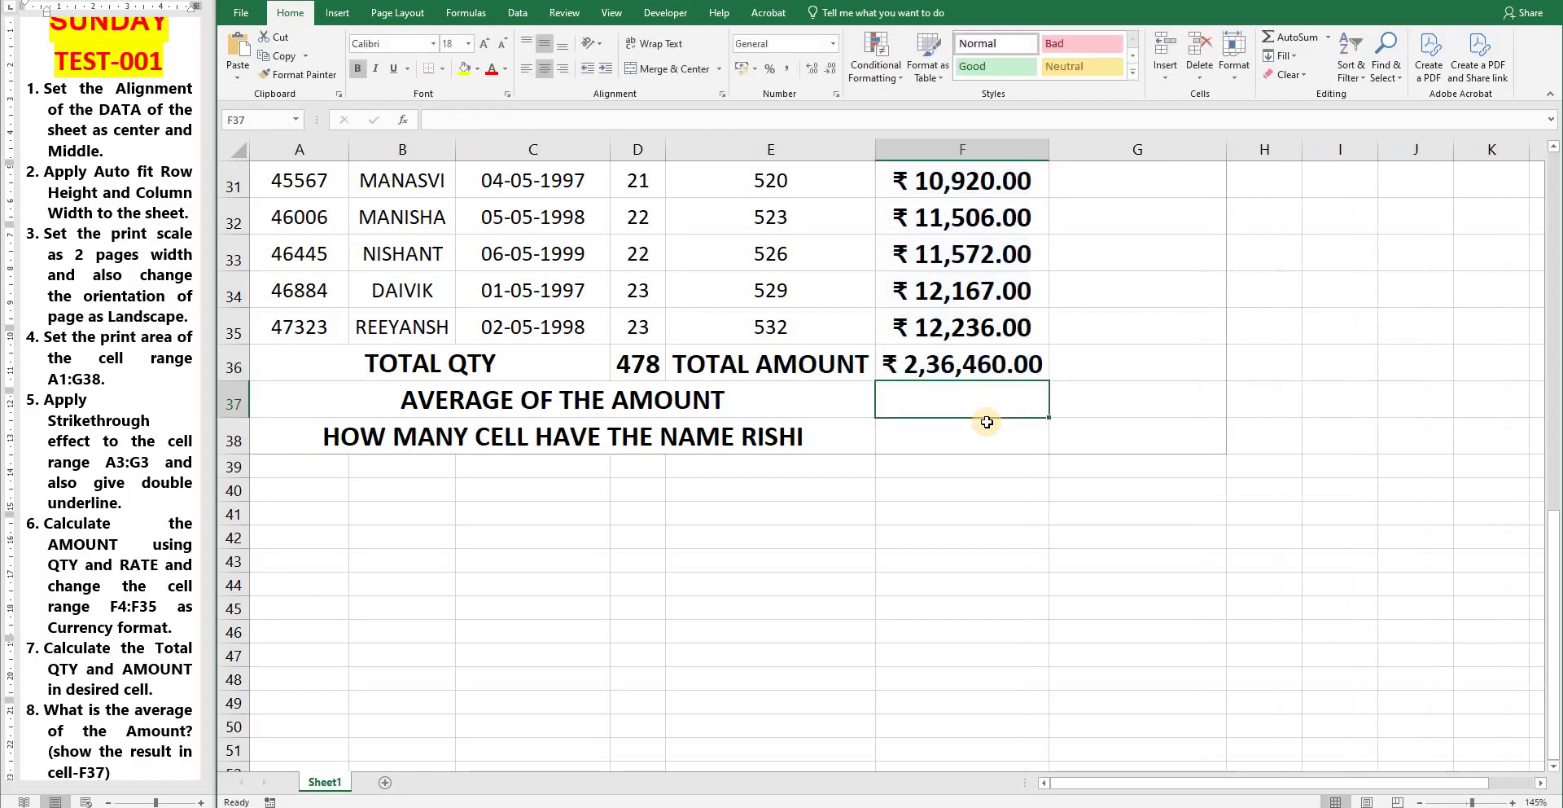
pyautogui.click(924, 368)
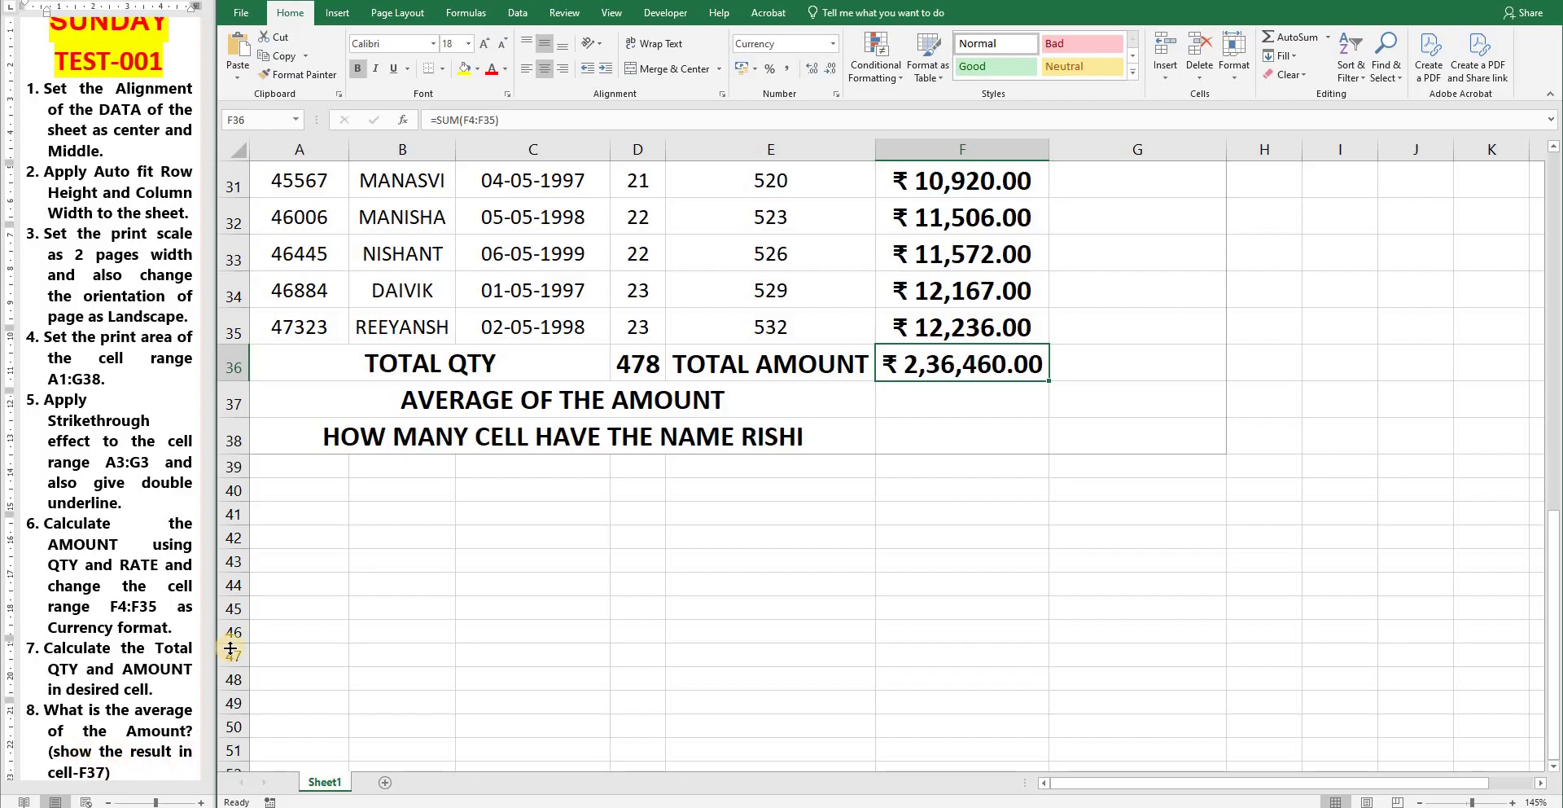
# Calculate the average of the AMOUNT column in cell F37 with the formula =AVERAGE(F4:F35)
pyautogui.click(896, 415)
pyautogui.click(983, 403)
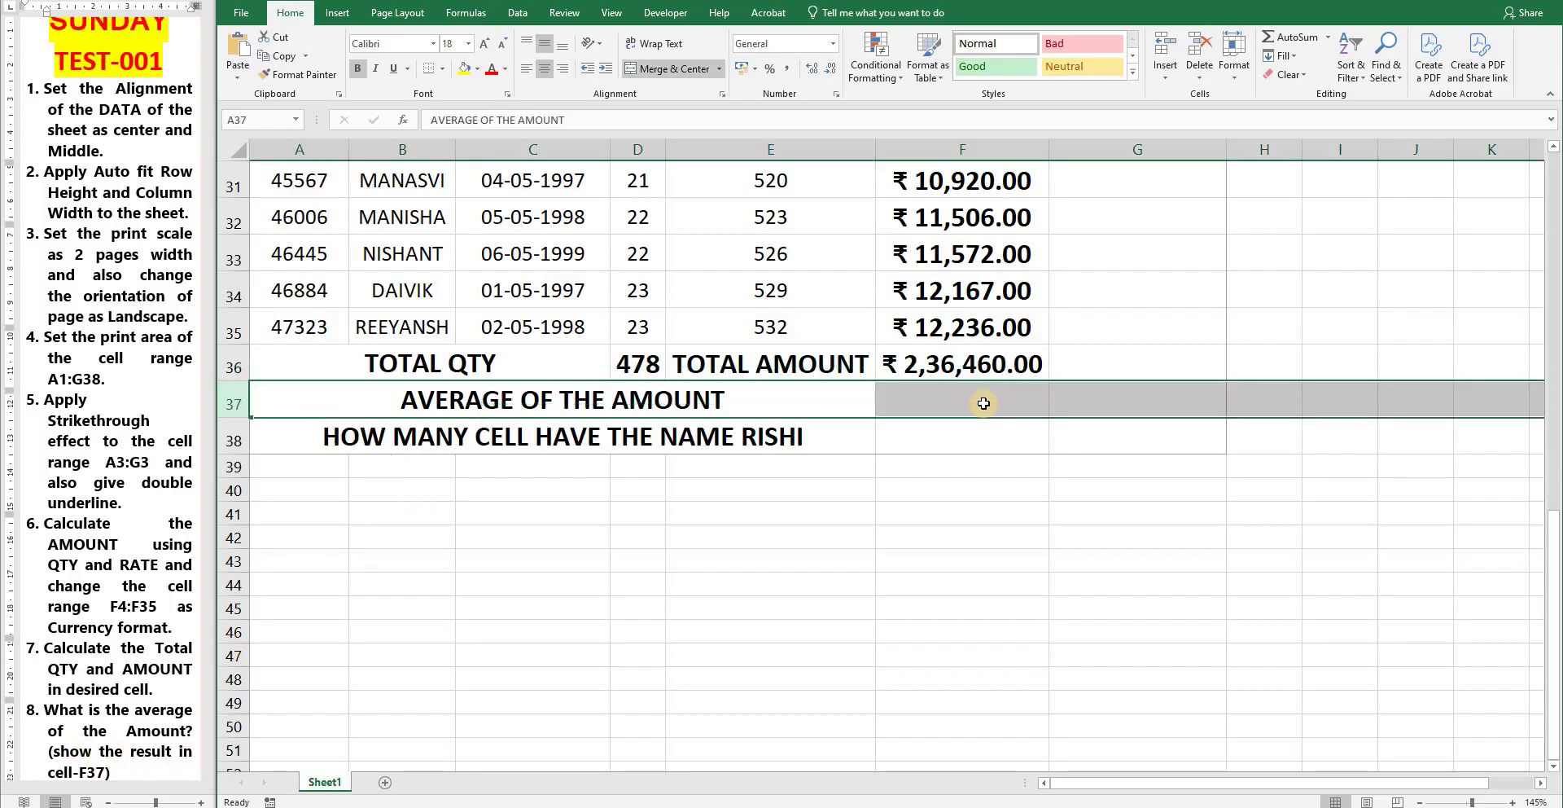
pyautogui.click(980, 402)
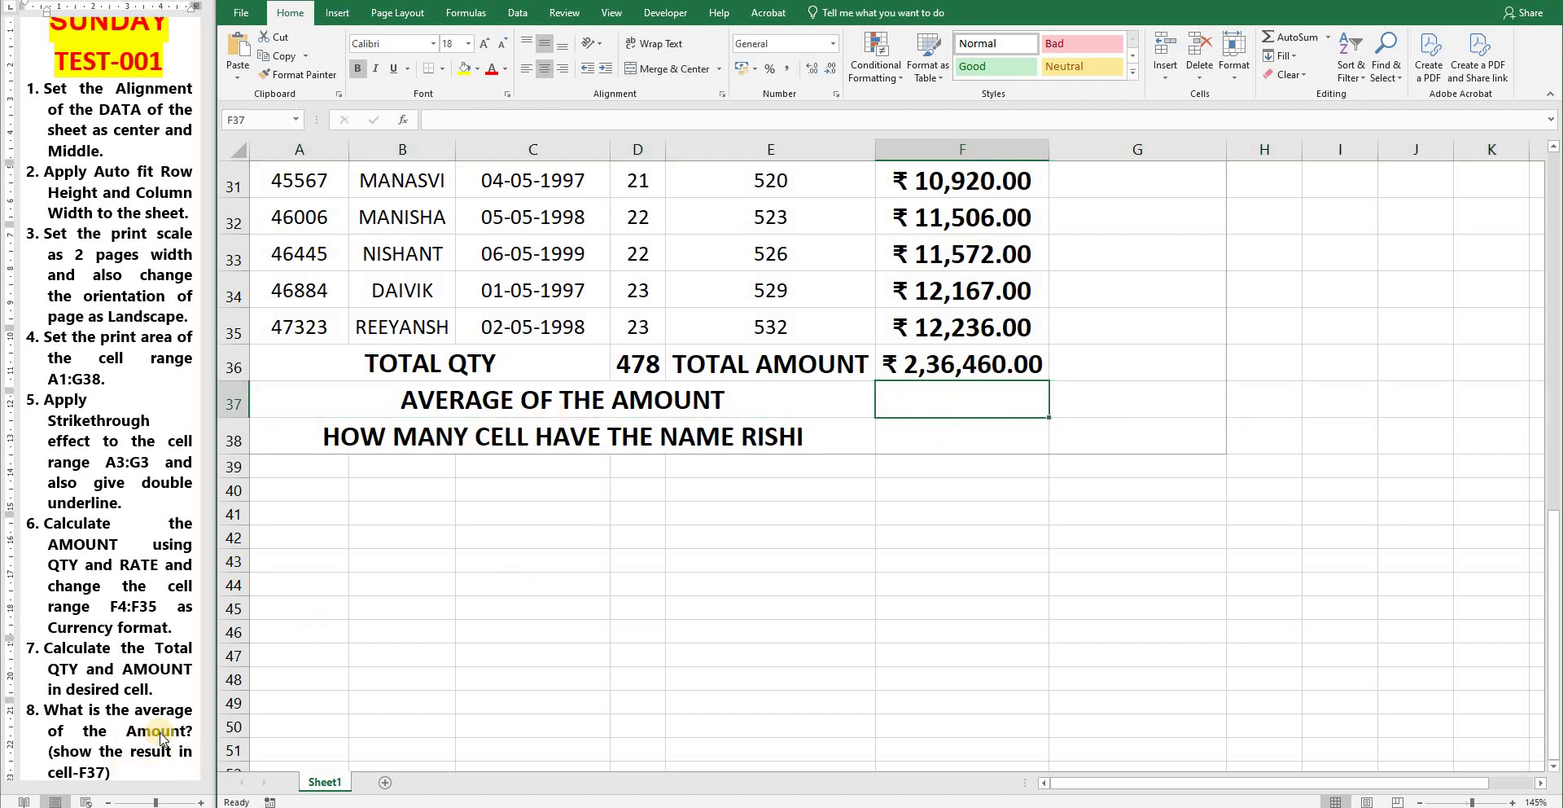
pyautogui.scroll(10, 1007, 320)
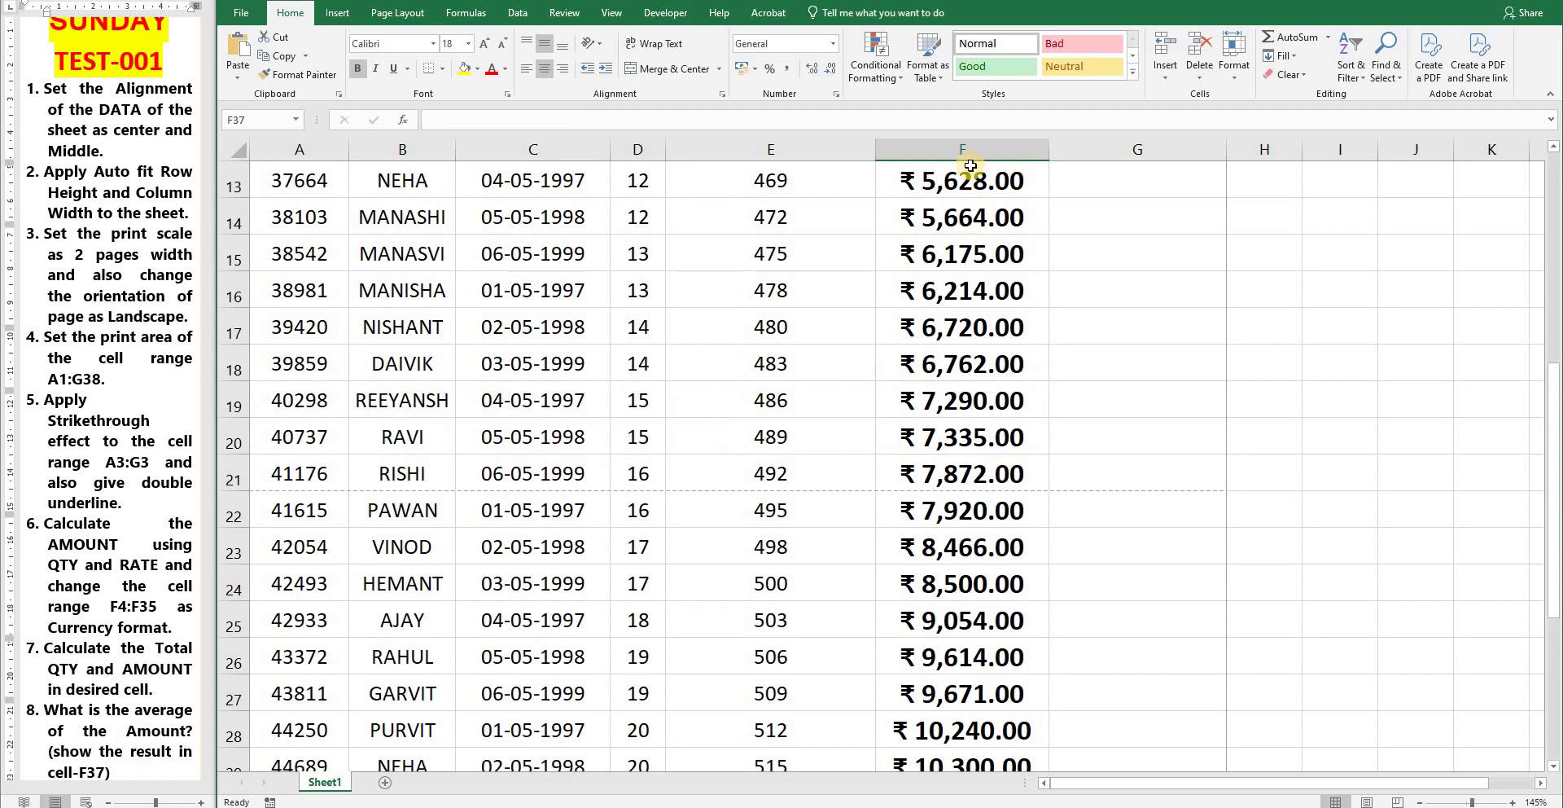
pyautogui.scroll(-10, 989, 450)
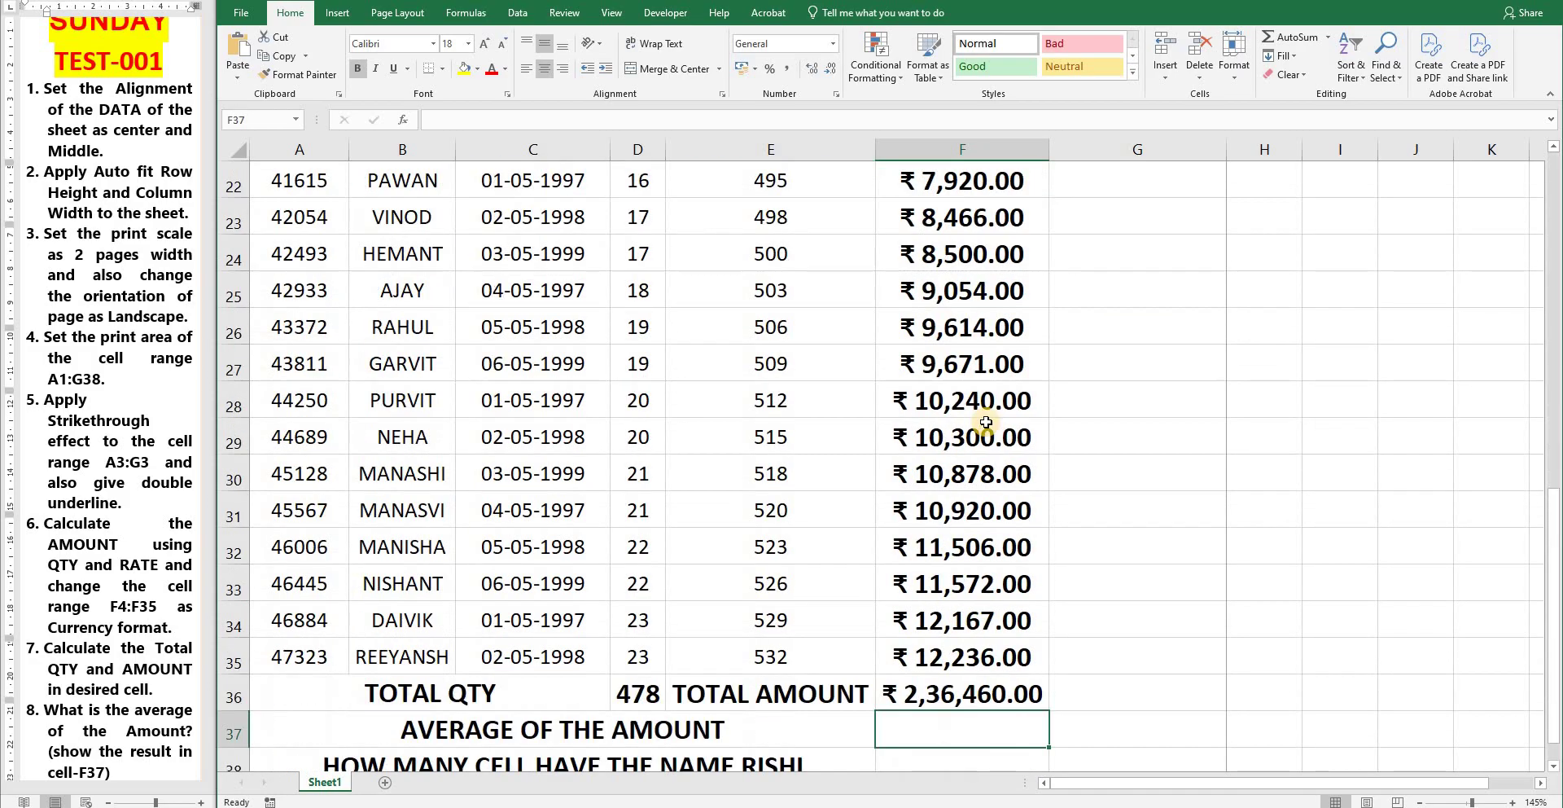
pyautogui.write('=AVERAGE')
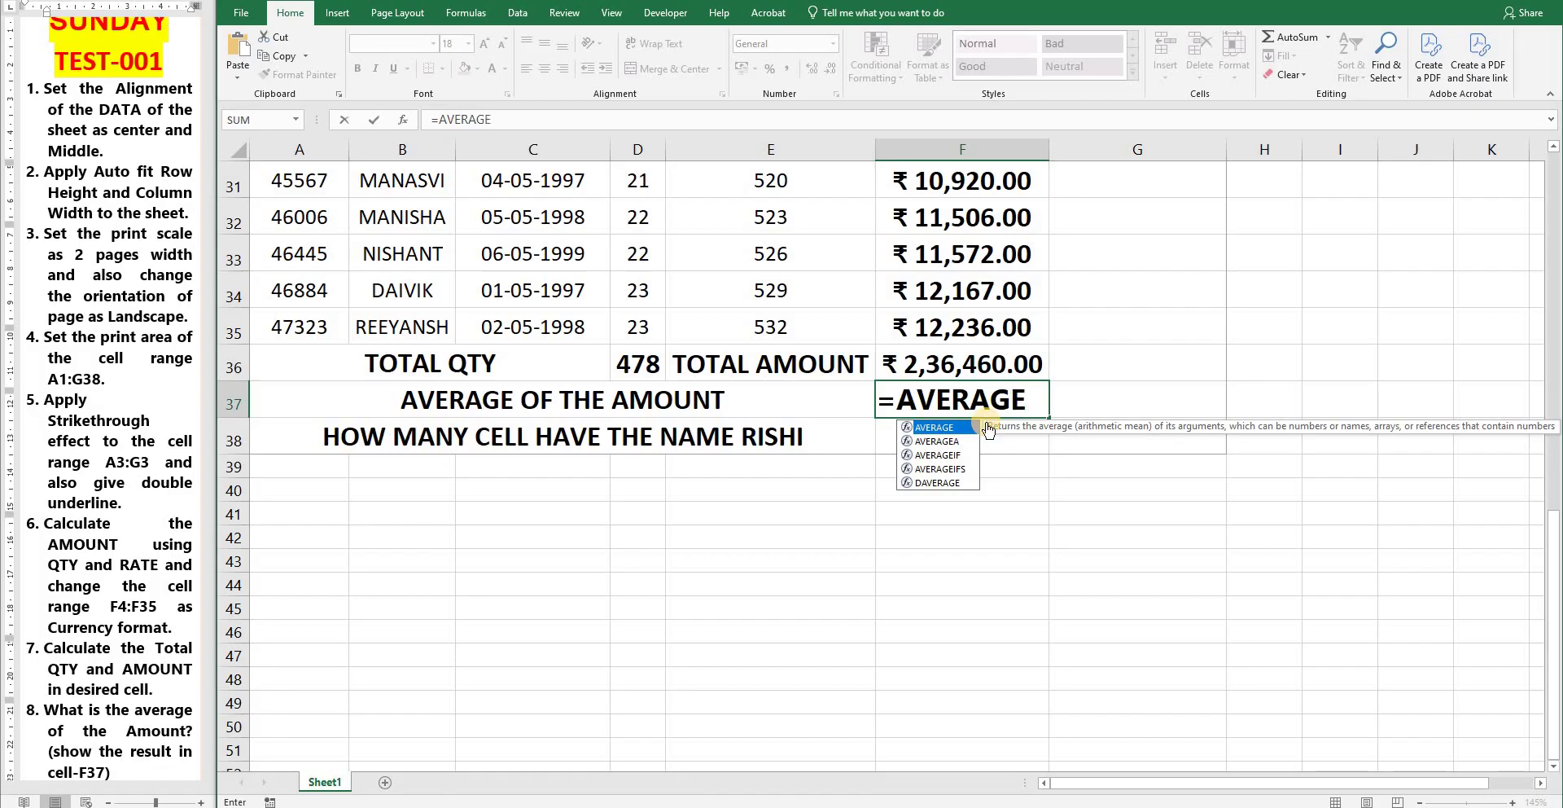
pyautogui.write('(')
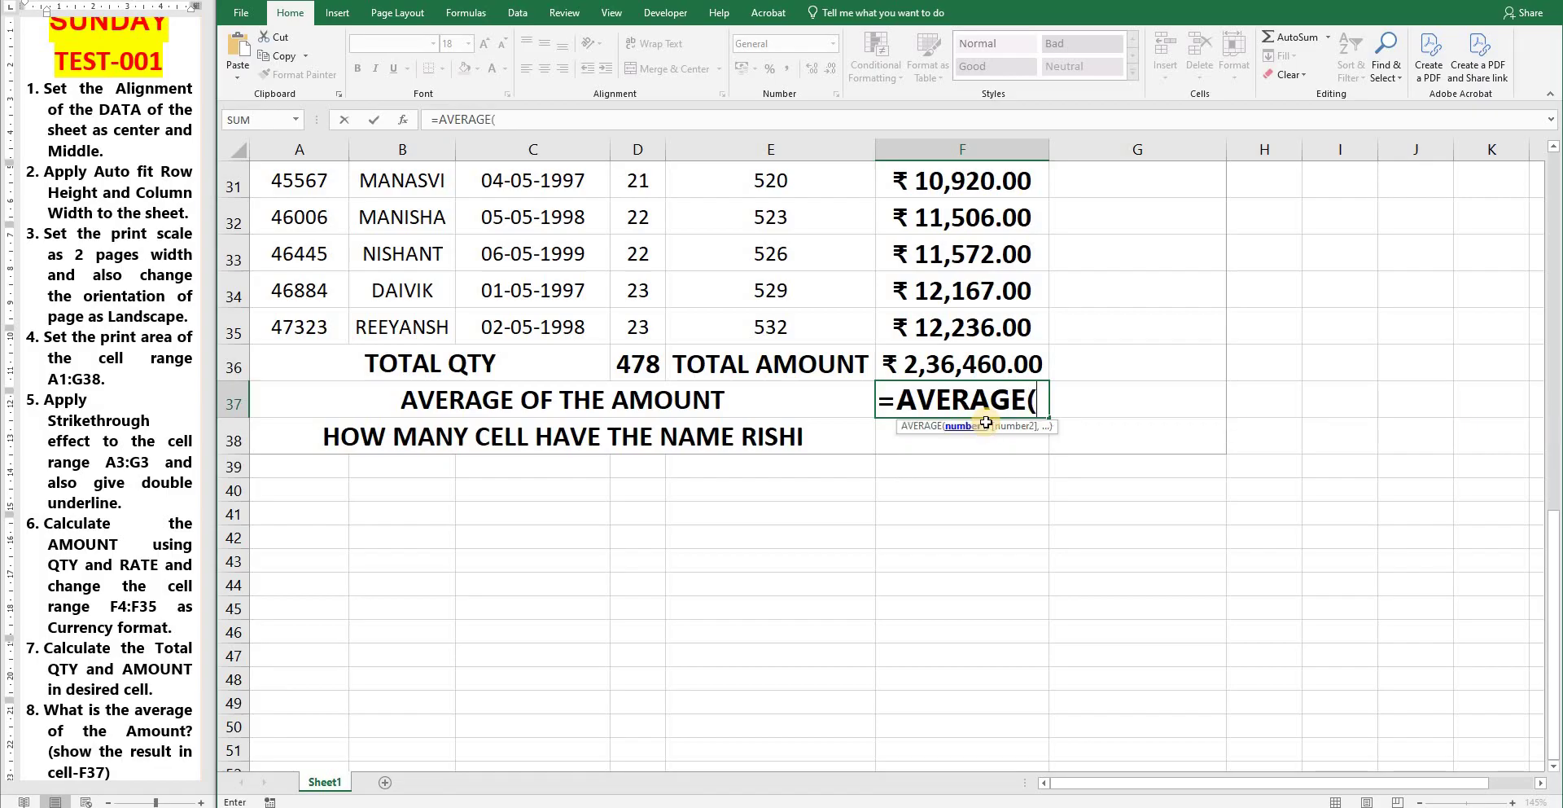
pyautogui.write('F4:F3')
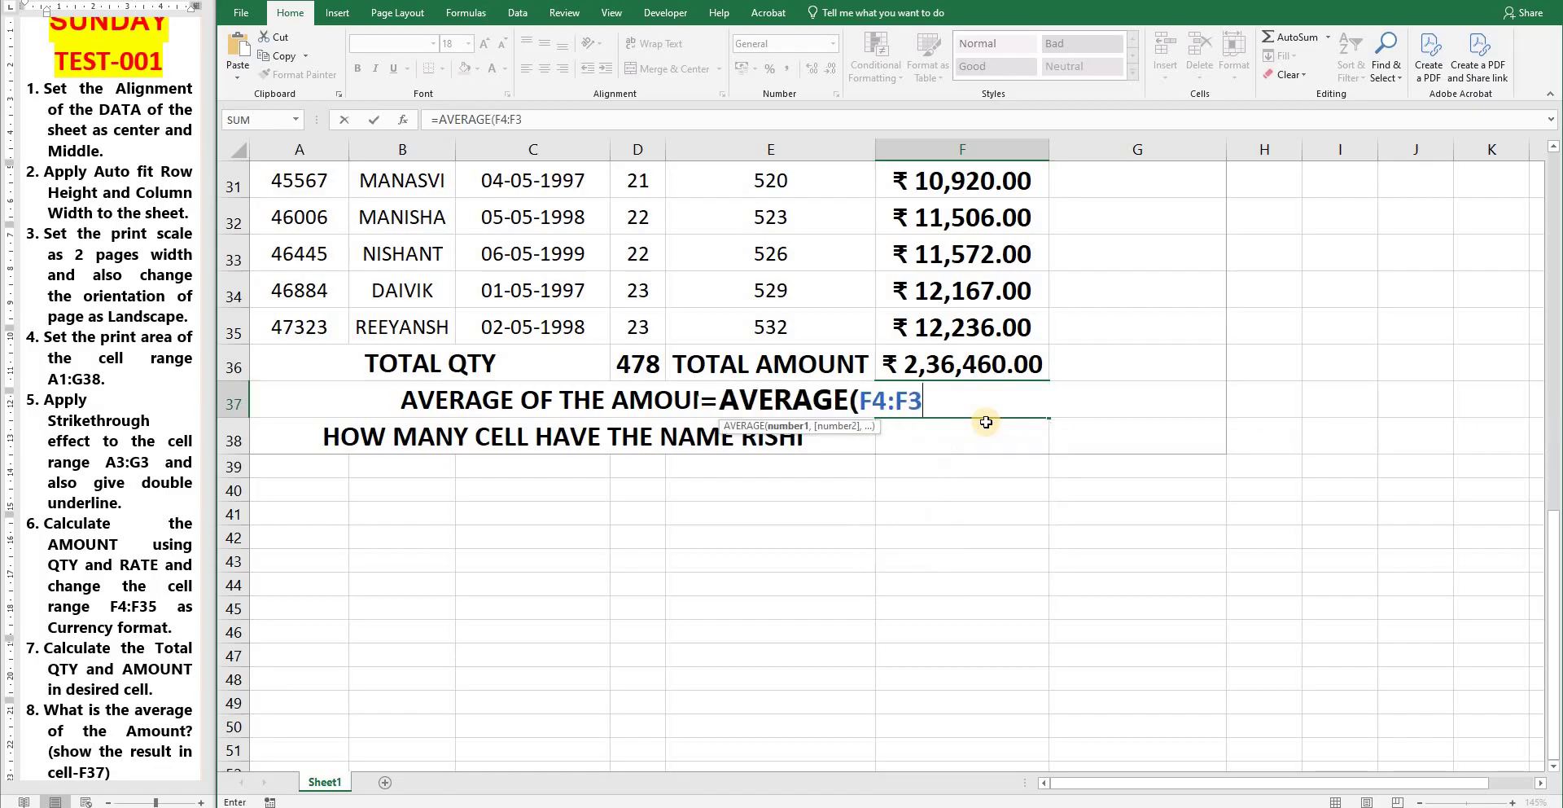
pyautogui.write('5)')
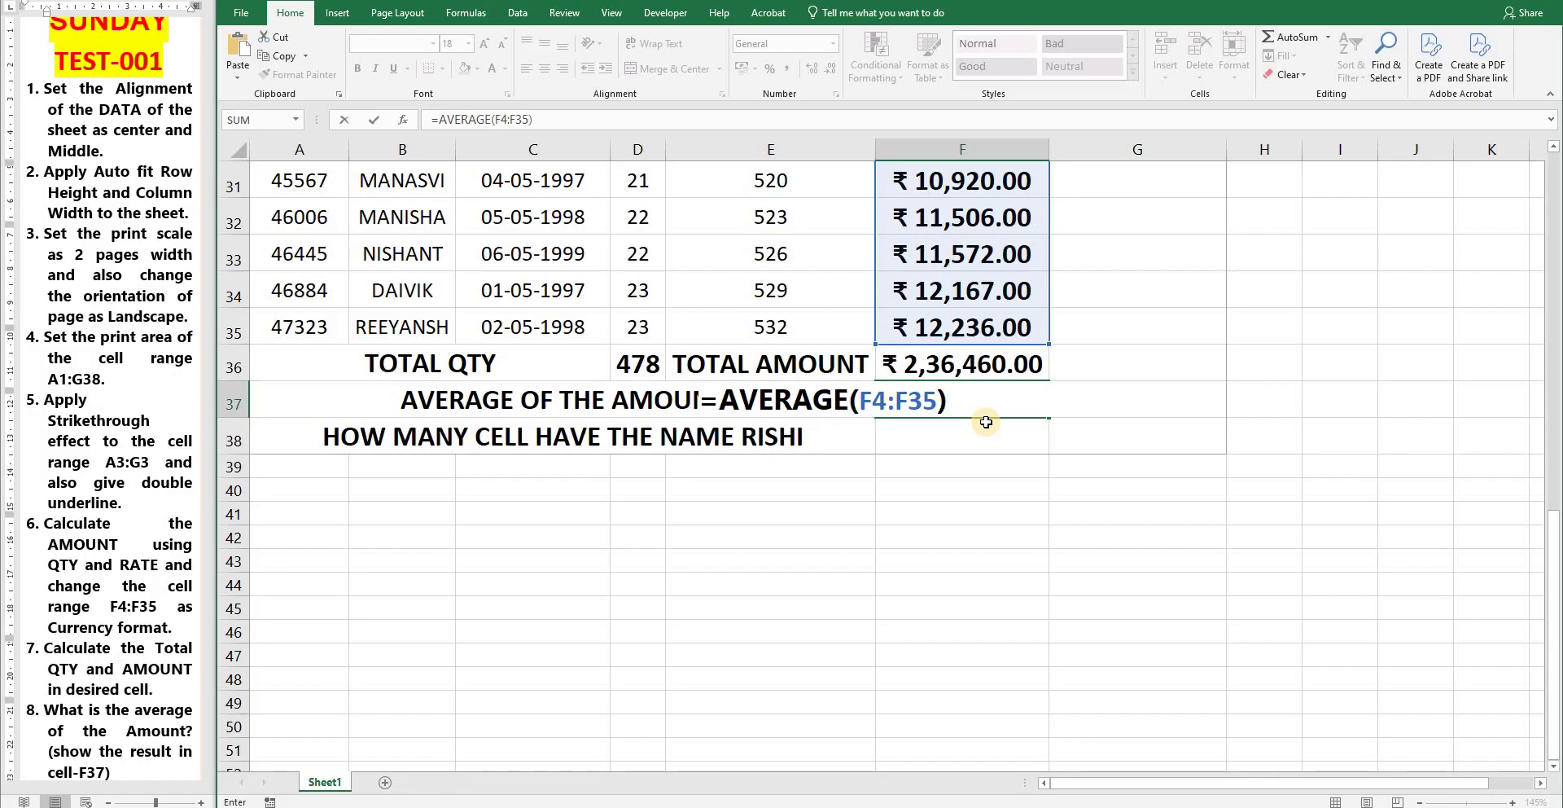
pyautogui.press('Return')
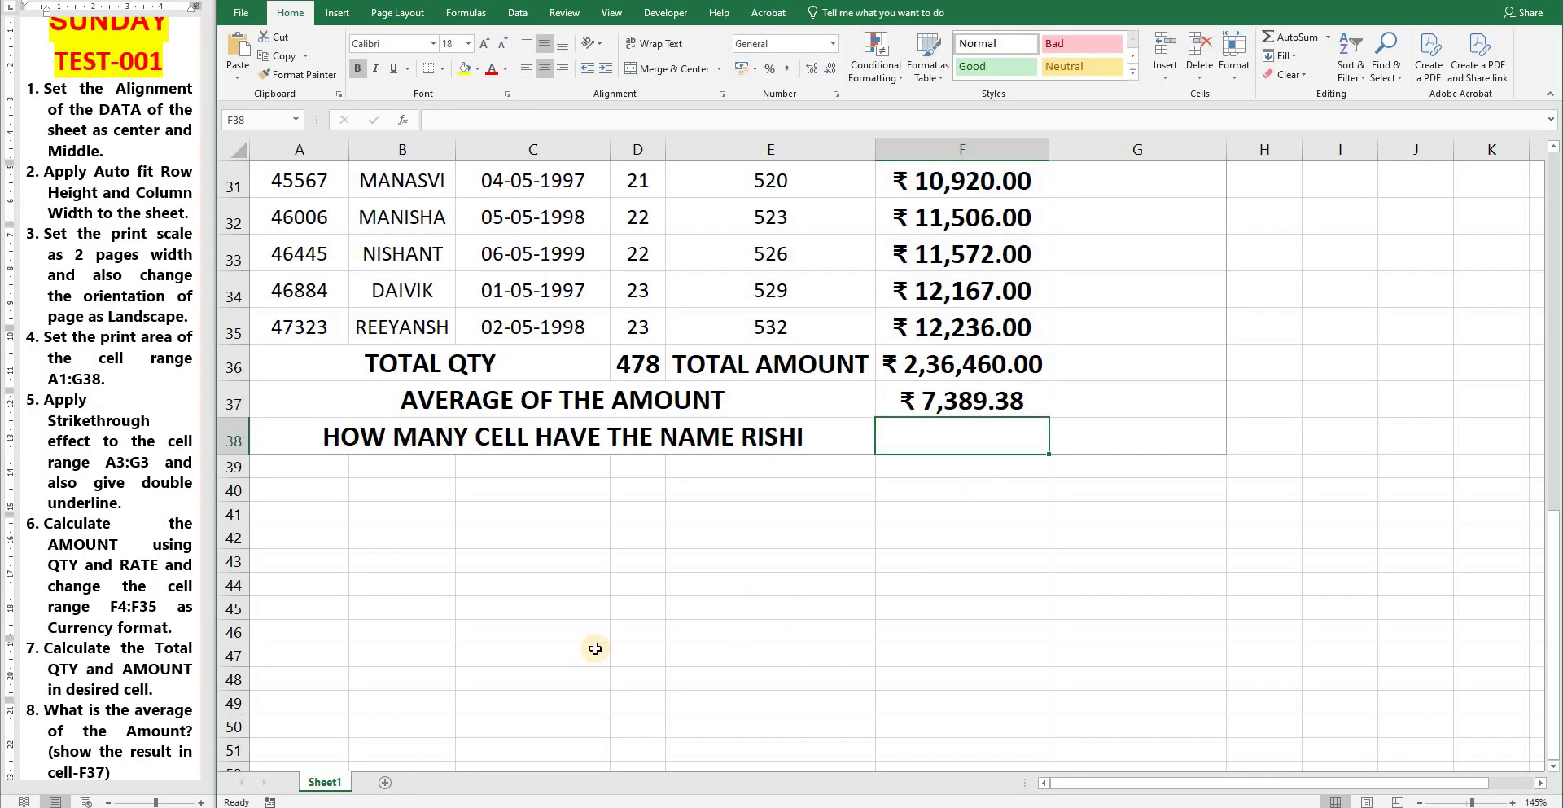
# Read task 9 of the test and review the roll numbers in A4:A35 that it refers to
pyautogui.scroll(-3, 149, 682)
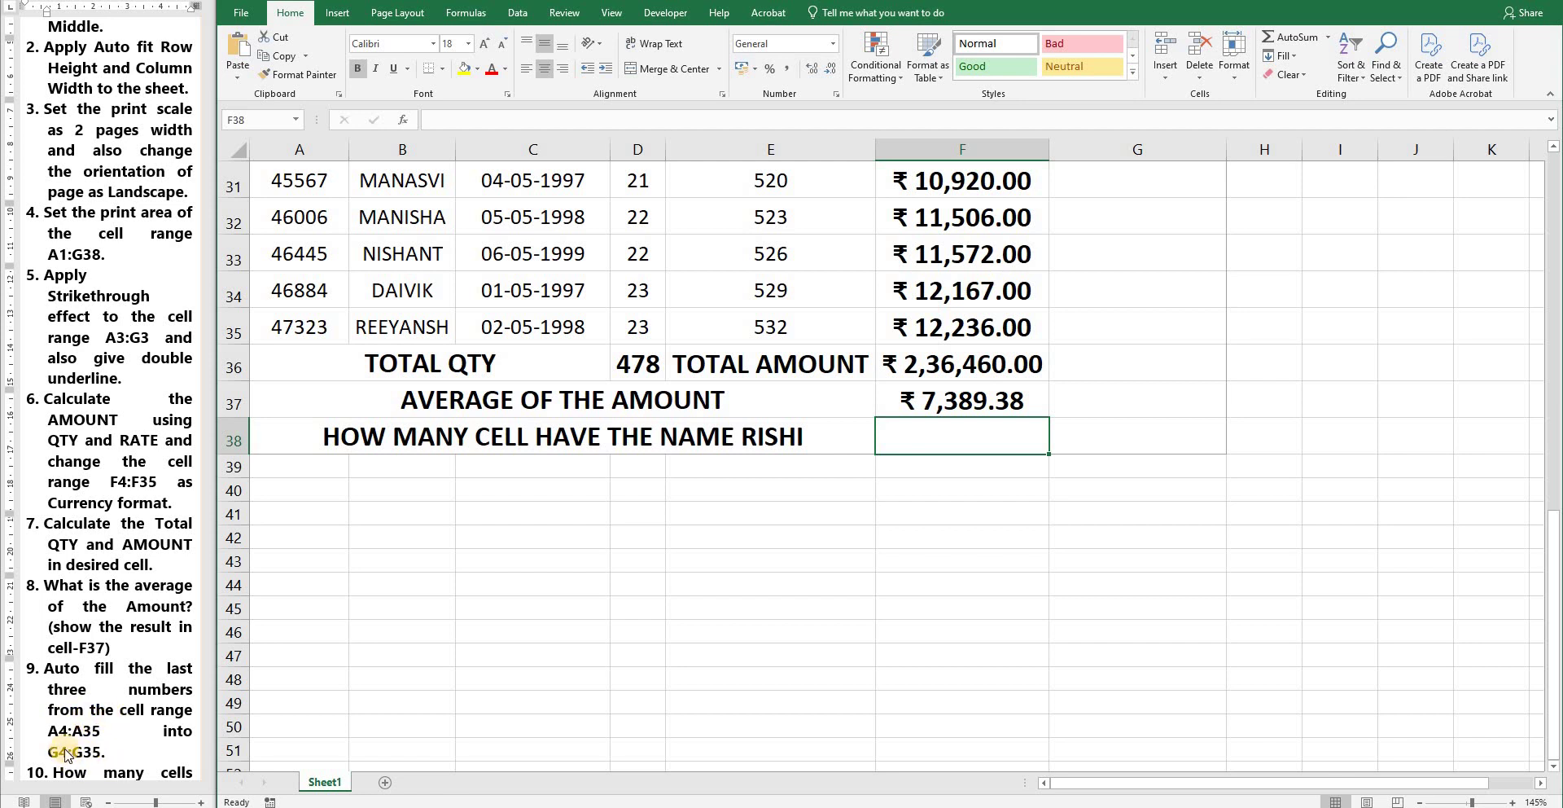
pyautogui.scroll(5, 373, 585)
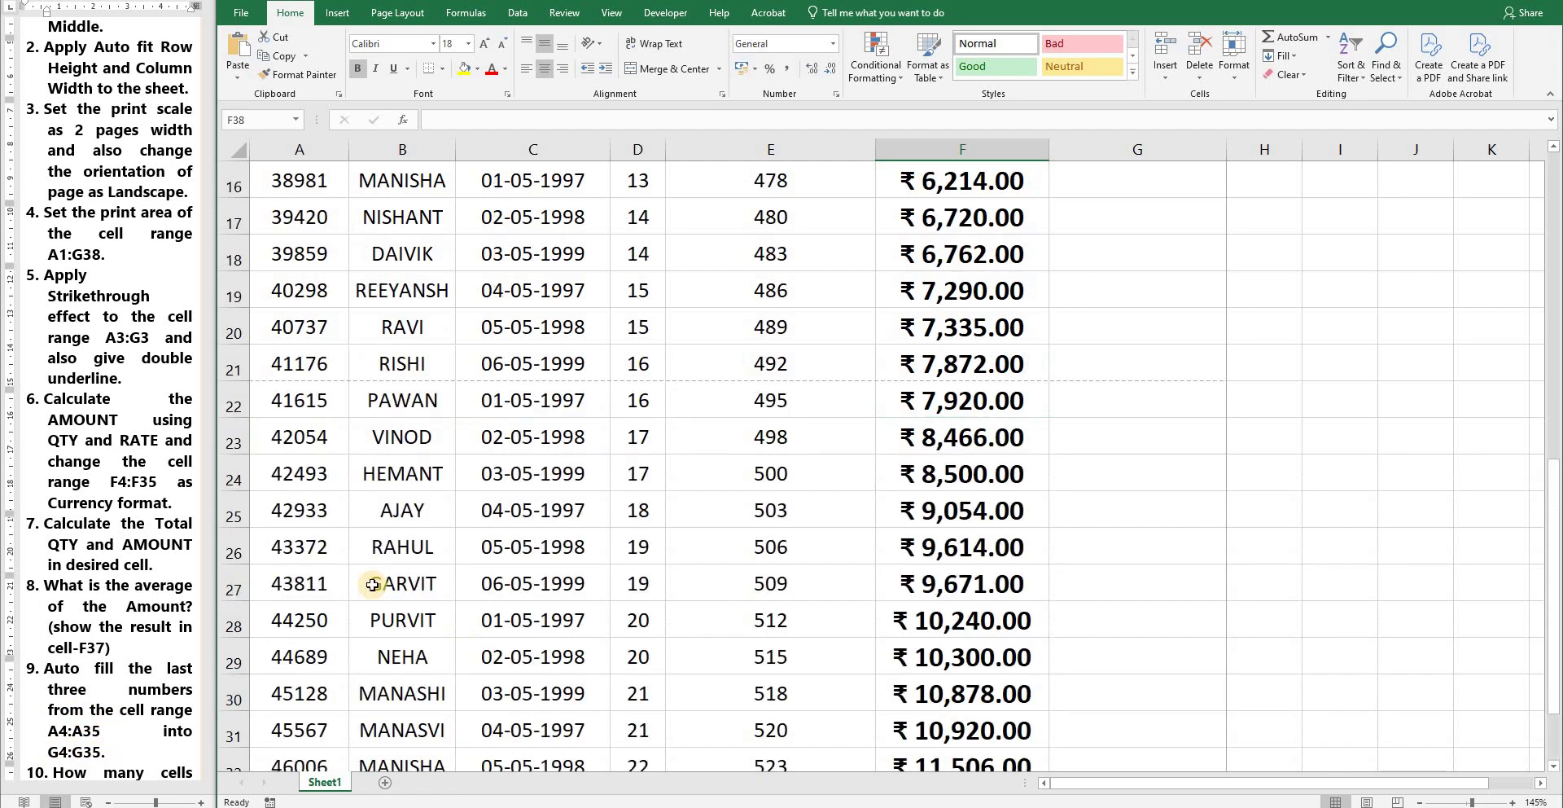
pyautogui.scroll(5, 372, 585)
pyautogui.click(293, 308)
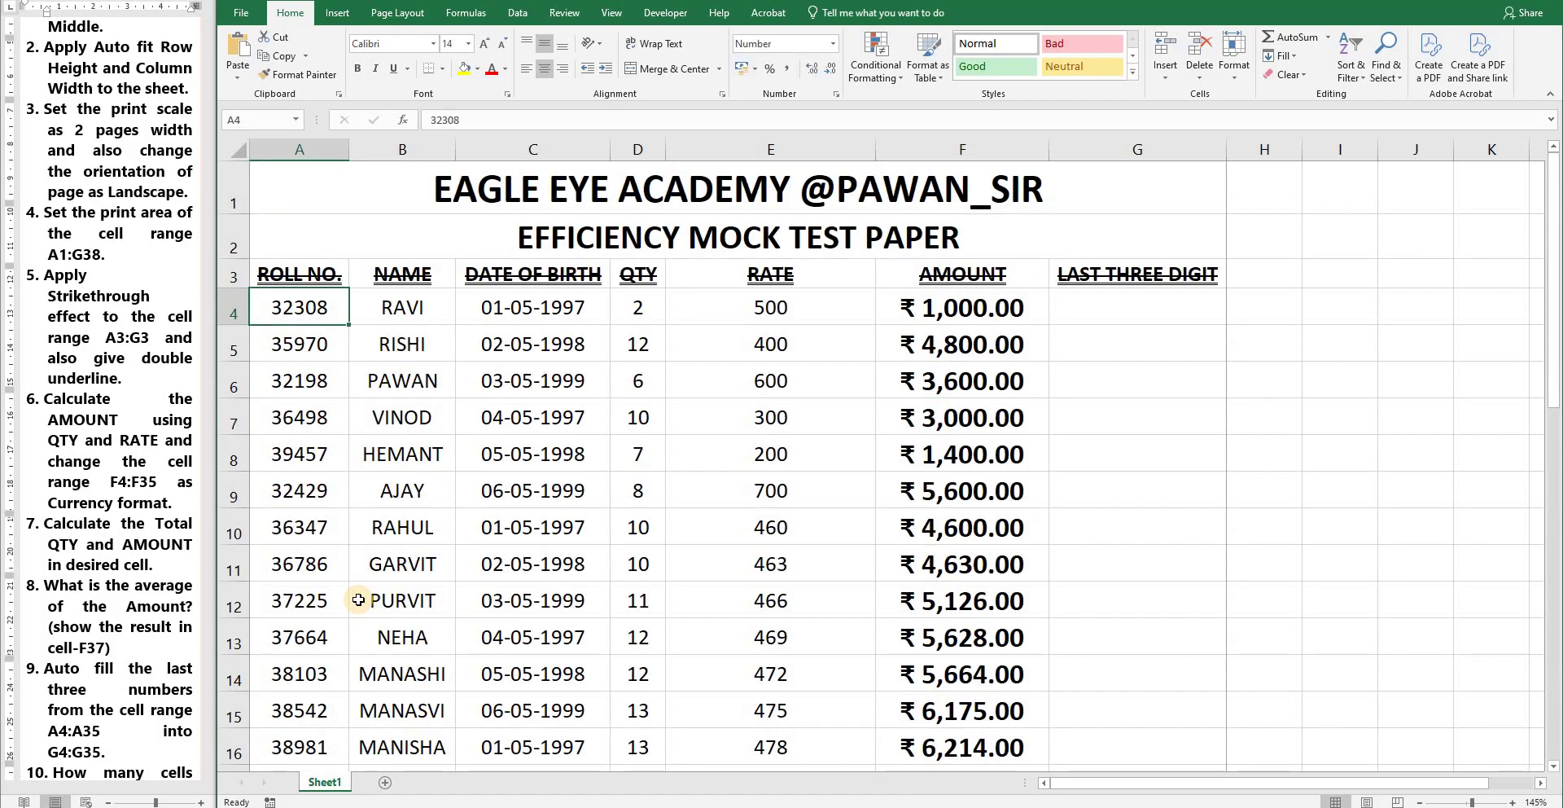
pyautogui.scroll(-8, 358, 600)
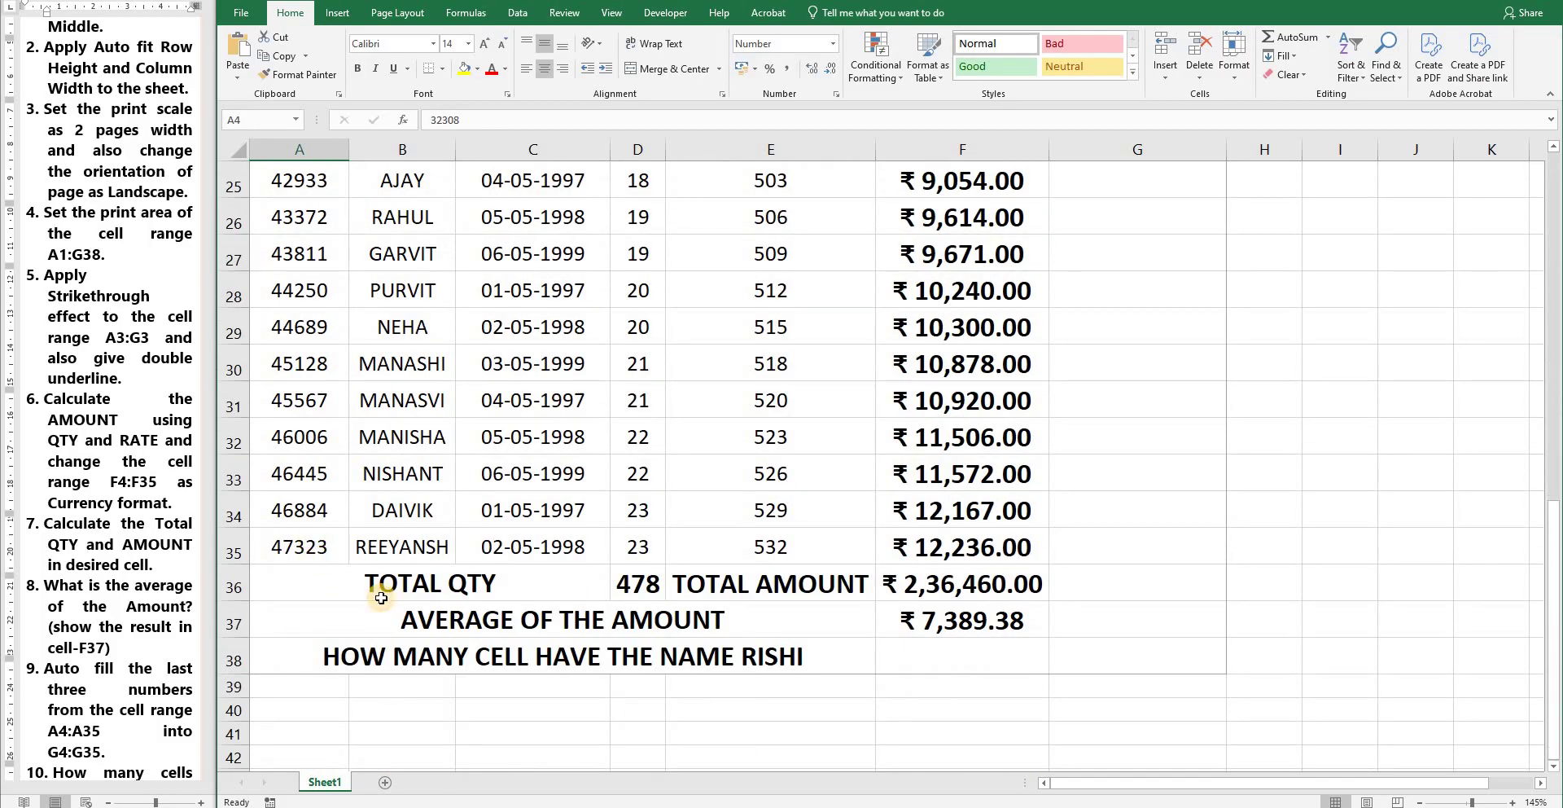
pyautogui.hotkey('ctrl', 'shift', 'Down')
pyautogui.scroll(8, 287, 337)
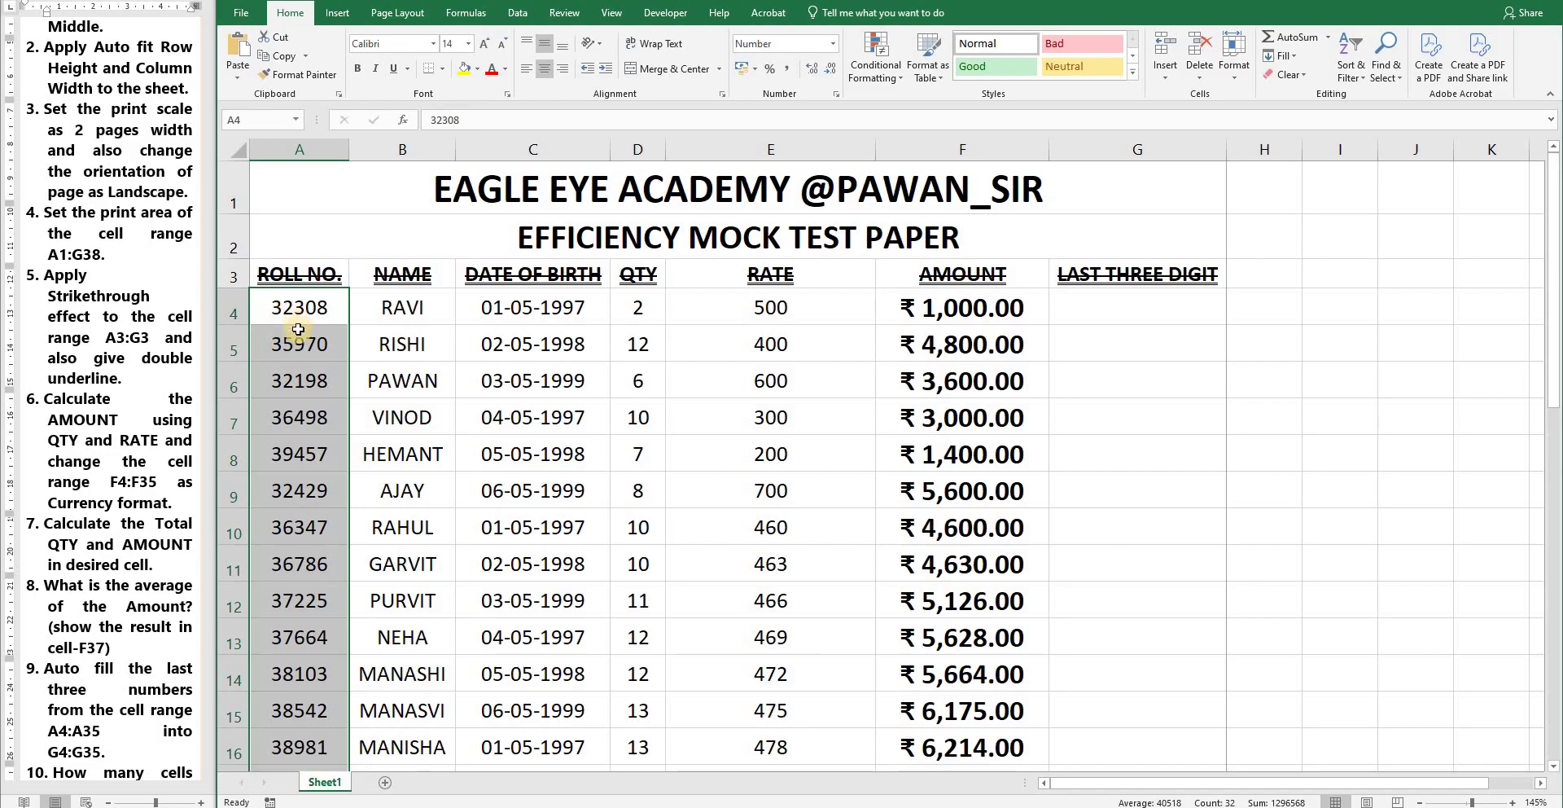
# Extract the last three digits of the first roll number in cell G4 with the formula =RIGHT(A4,3)
pyautogui.click(1179, 310)
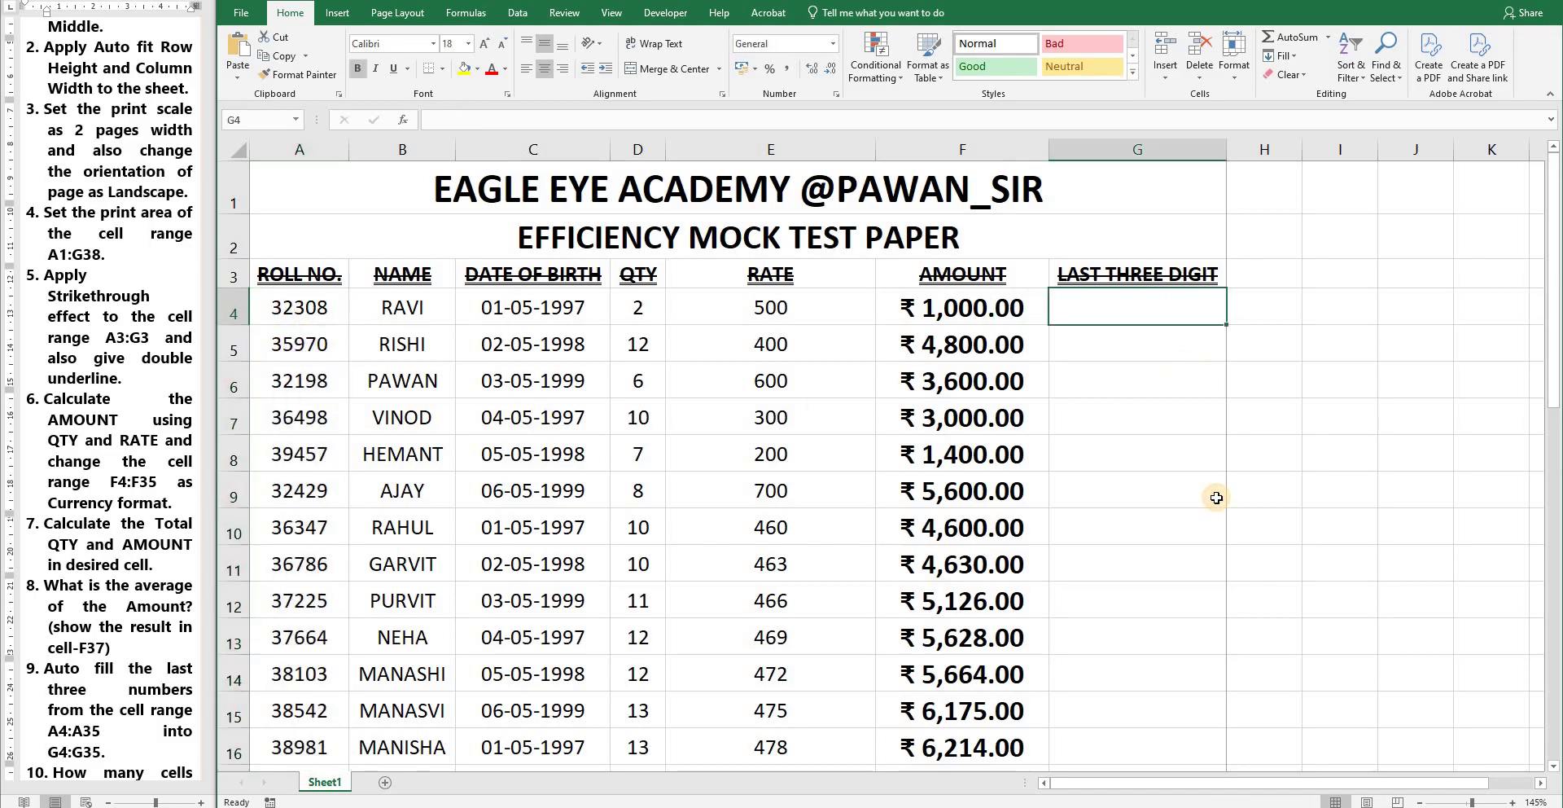
pyautogui.write('=RI')
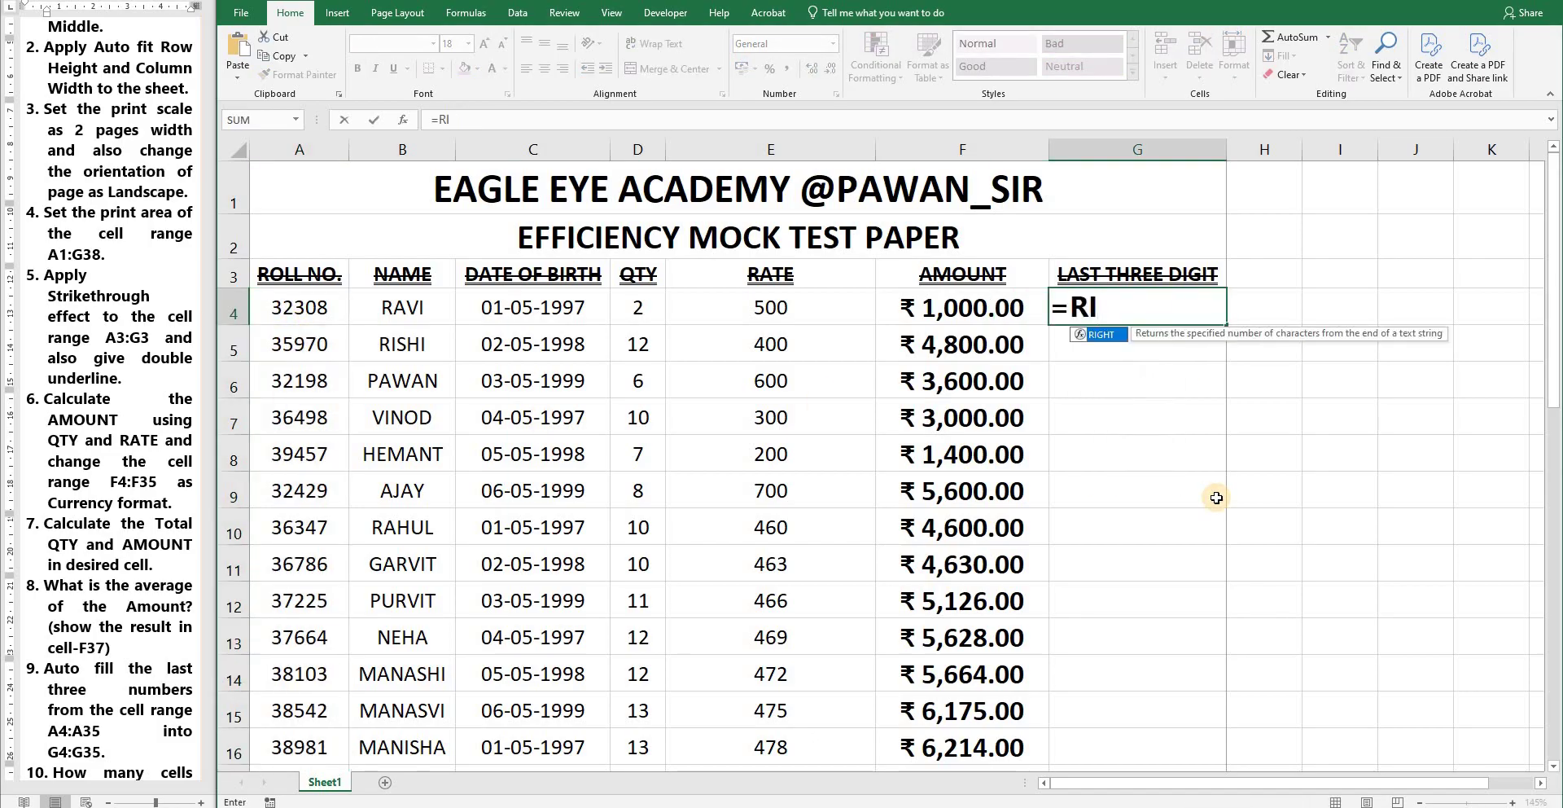
pyautogui.write('GHT')
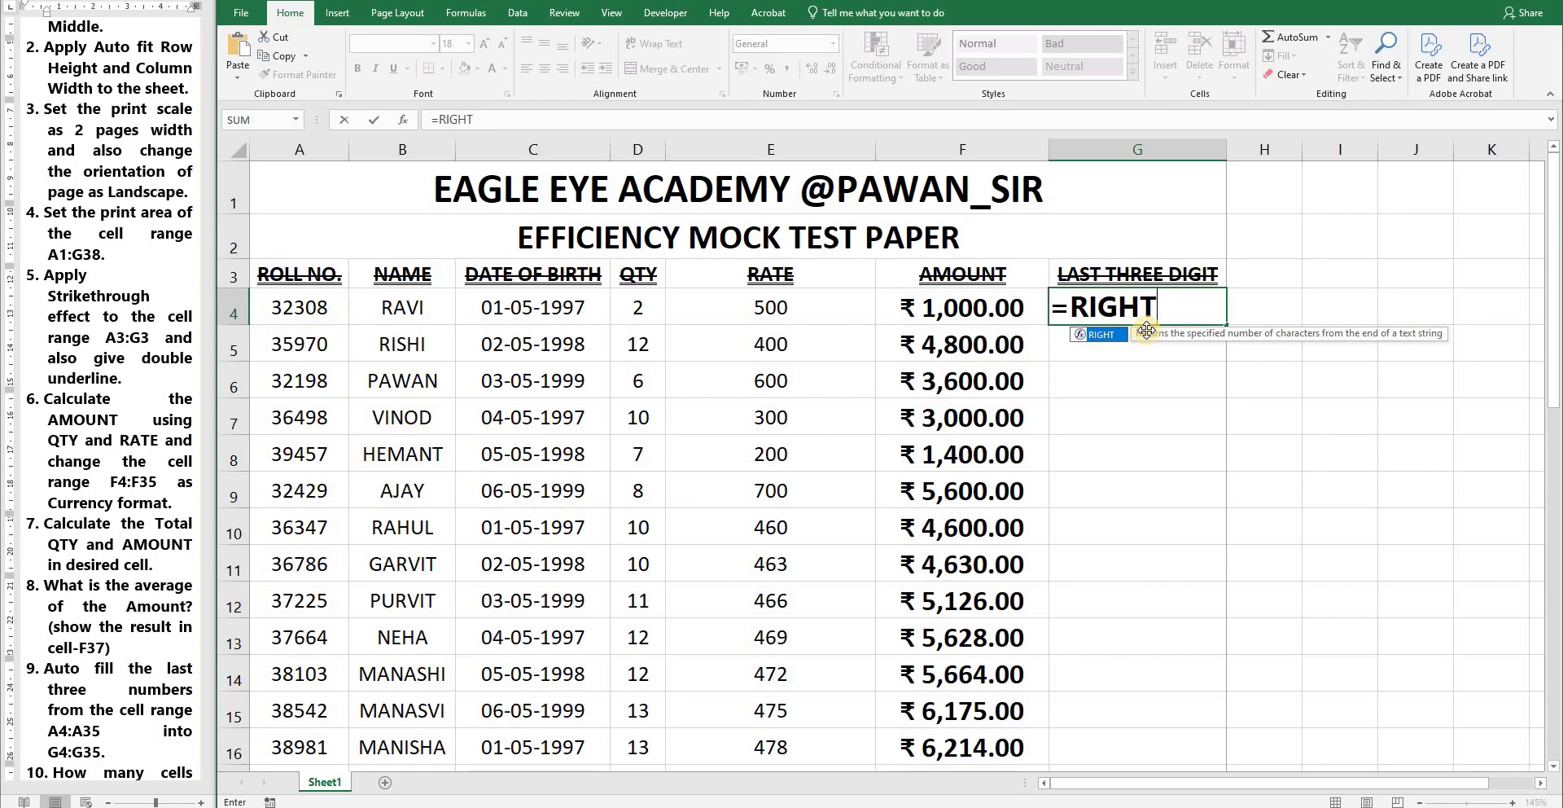
pyautogui.write('(')
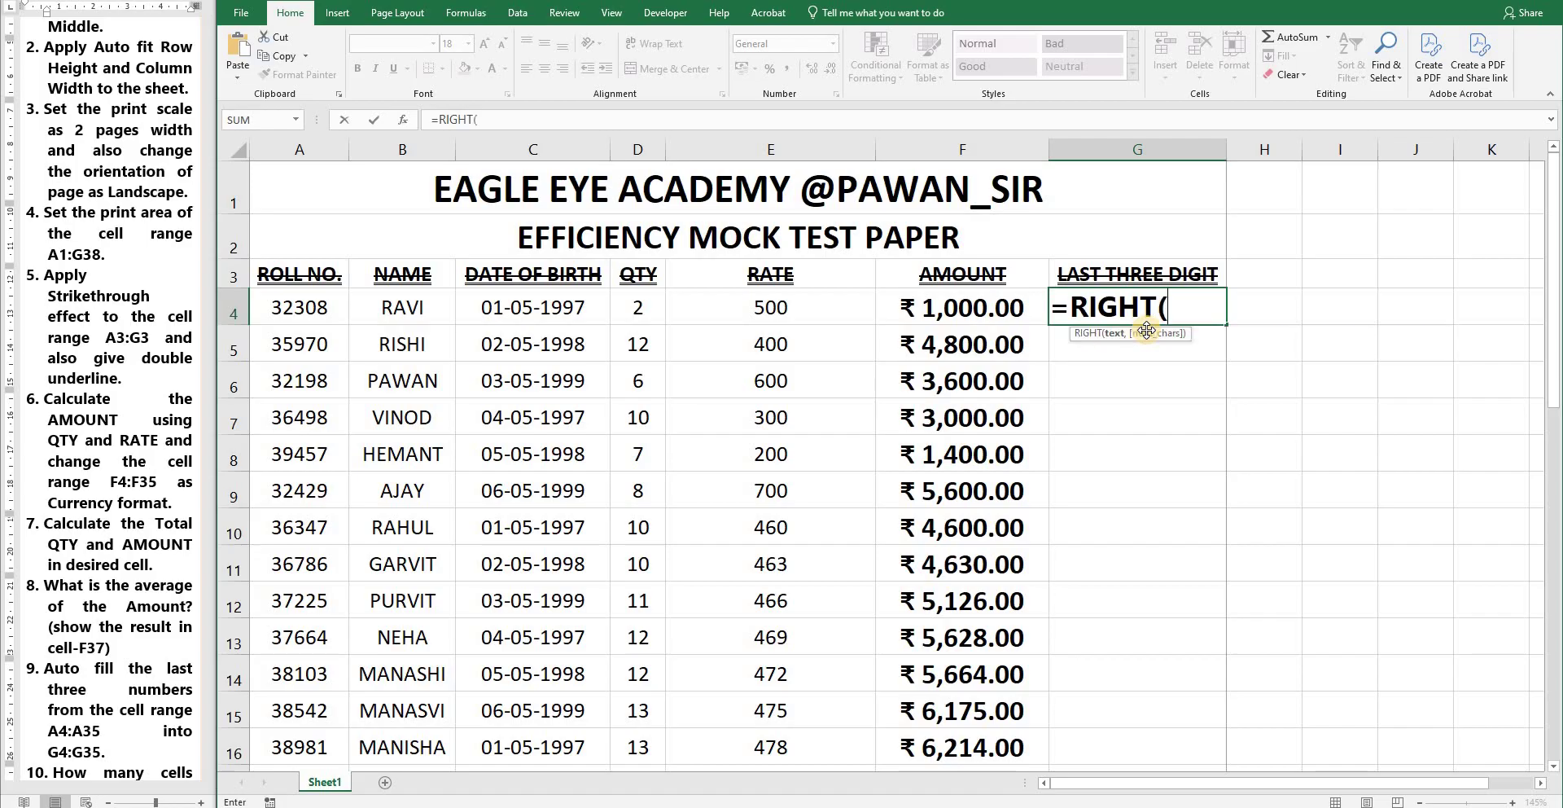
pyautogui.click(310, 307)
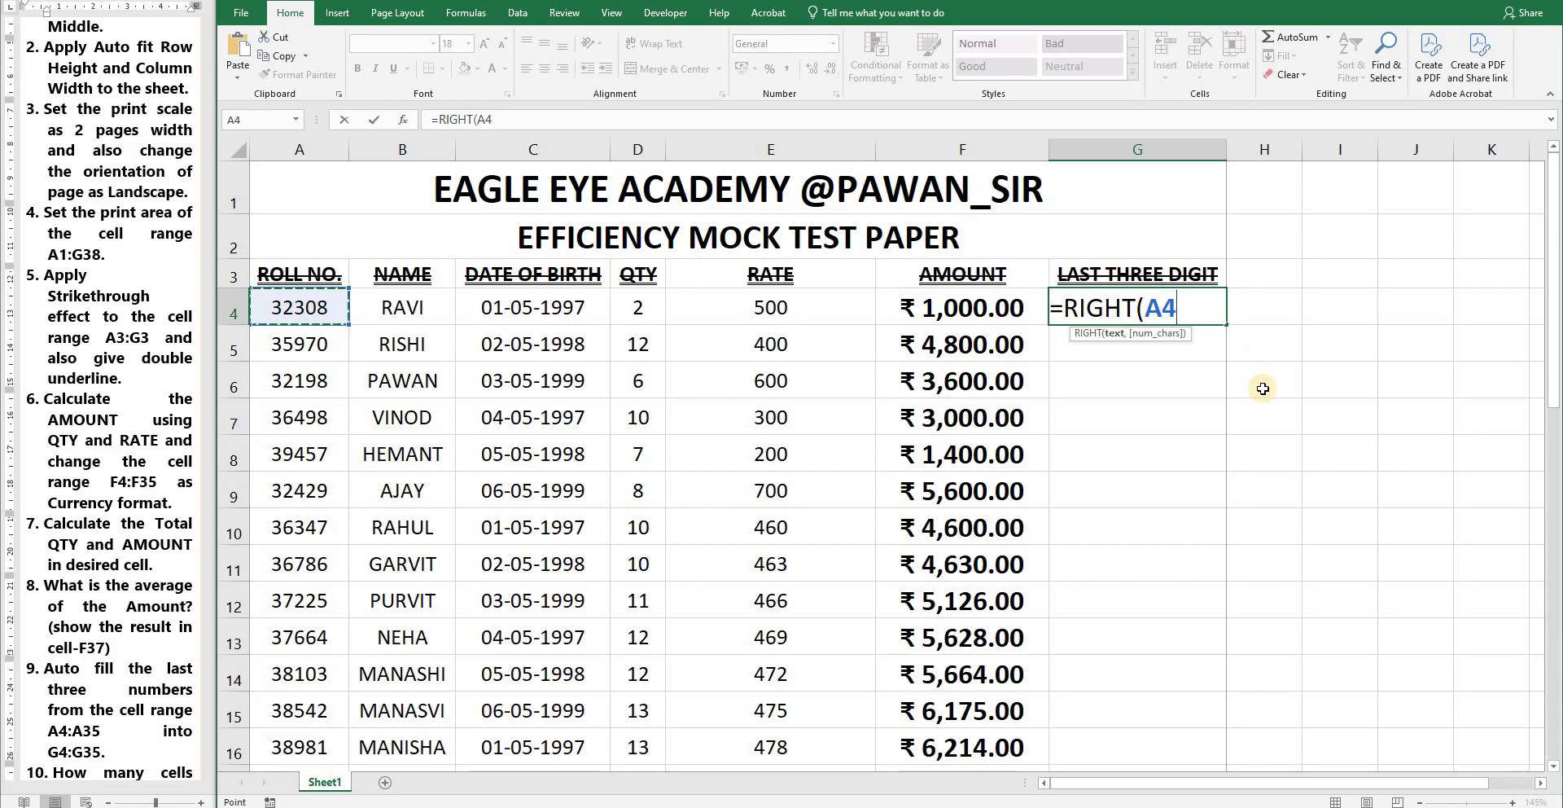
pyautogui.write(',')
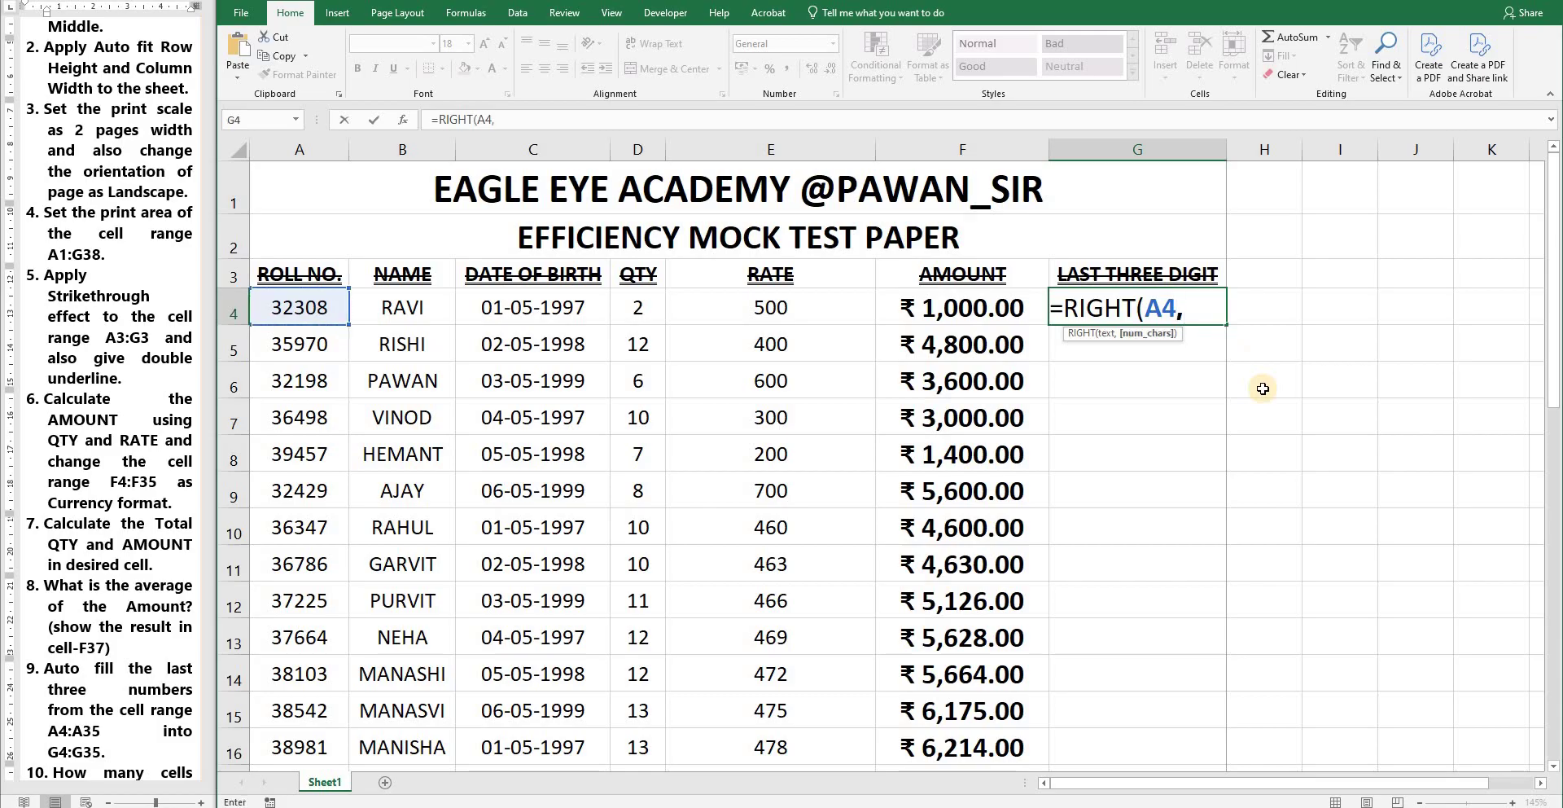
pyautogui.write('3)')
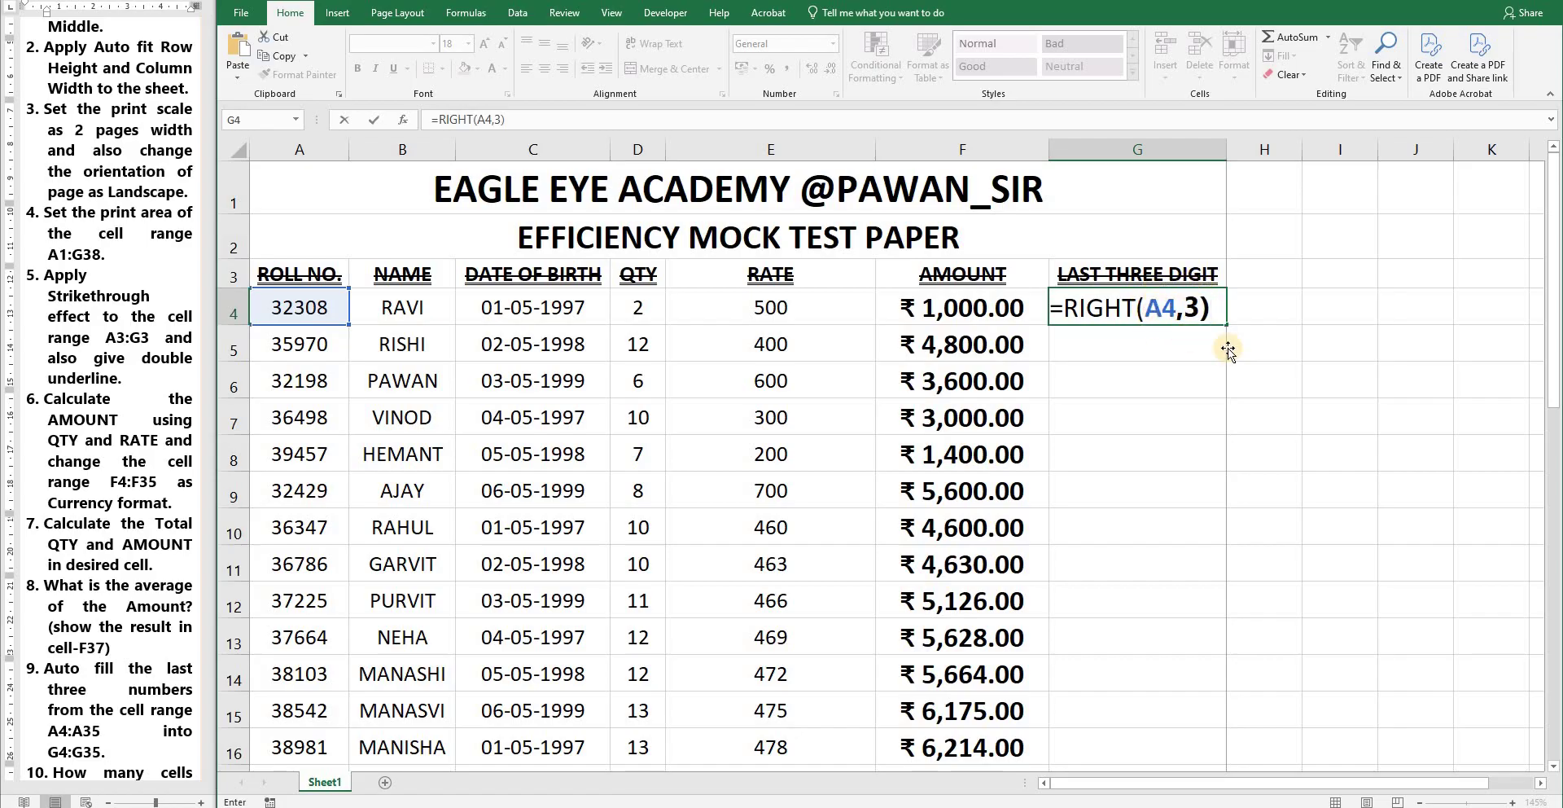
pyautogui.press('Return')
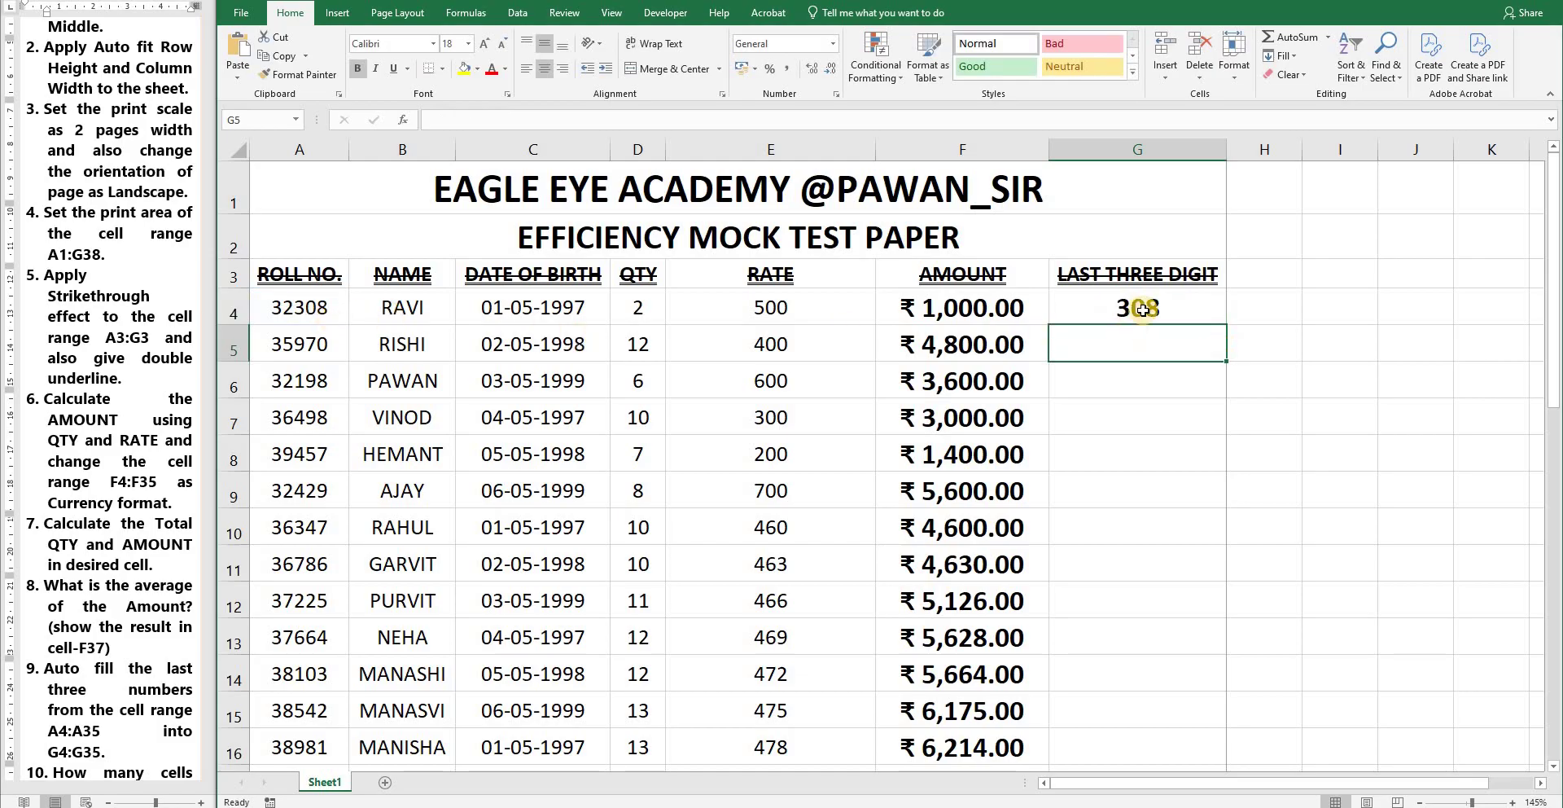
# Fill the RIGHT formula from G4 down to G35 and check the filled column
pyautogui.press('Up')
pyautogui.moveTo(1227, 328); pyautogui.dragTo(1197, 650)
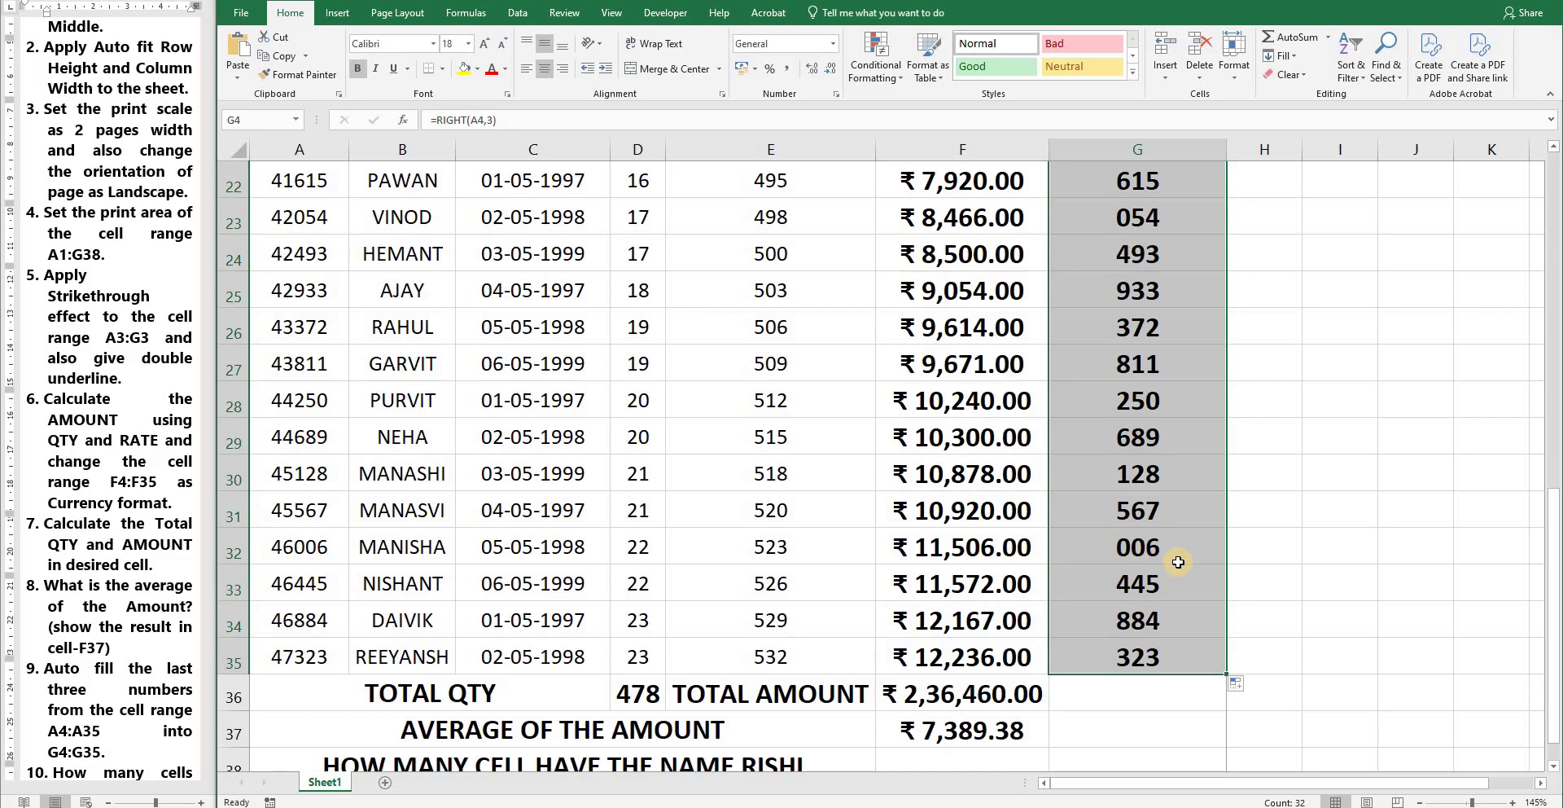
pyautogui.scroll(7, 1178, 562)
pyautogui.click(1176, 308)
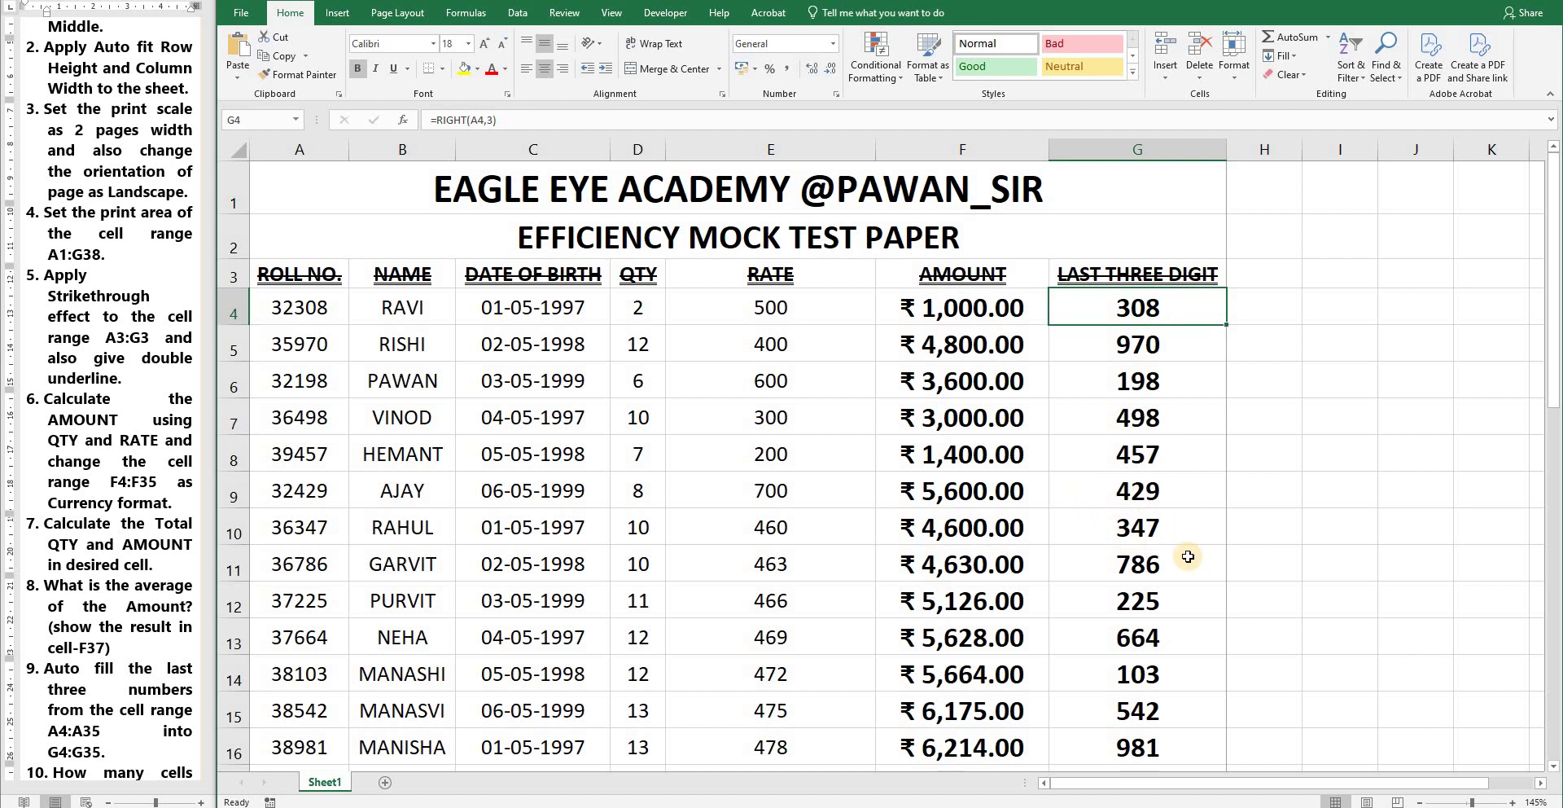
pyautogui.scroll(-10, 1188, 556)
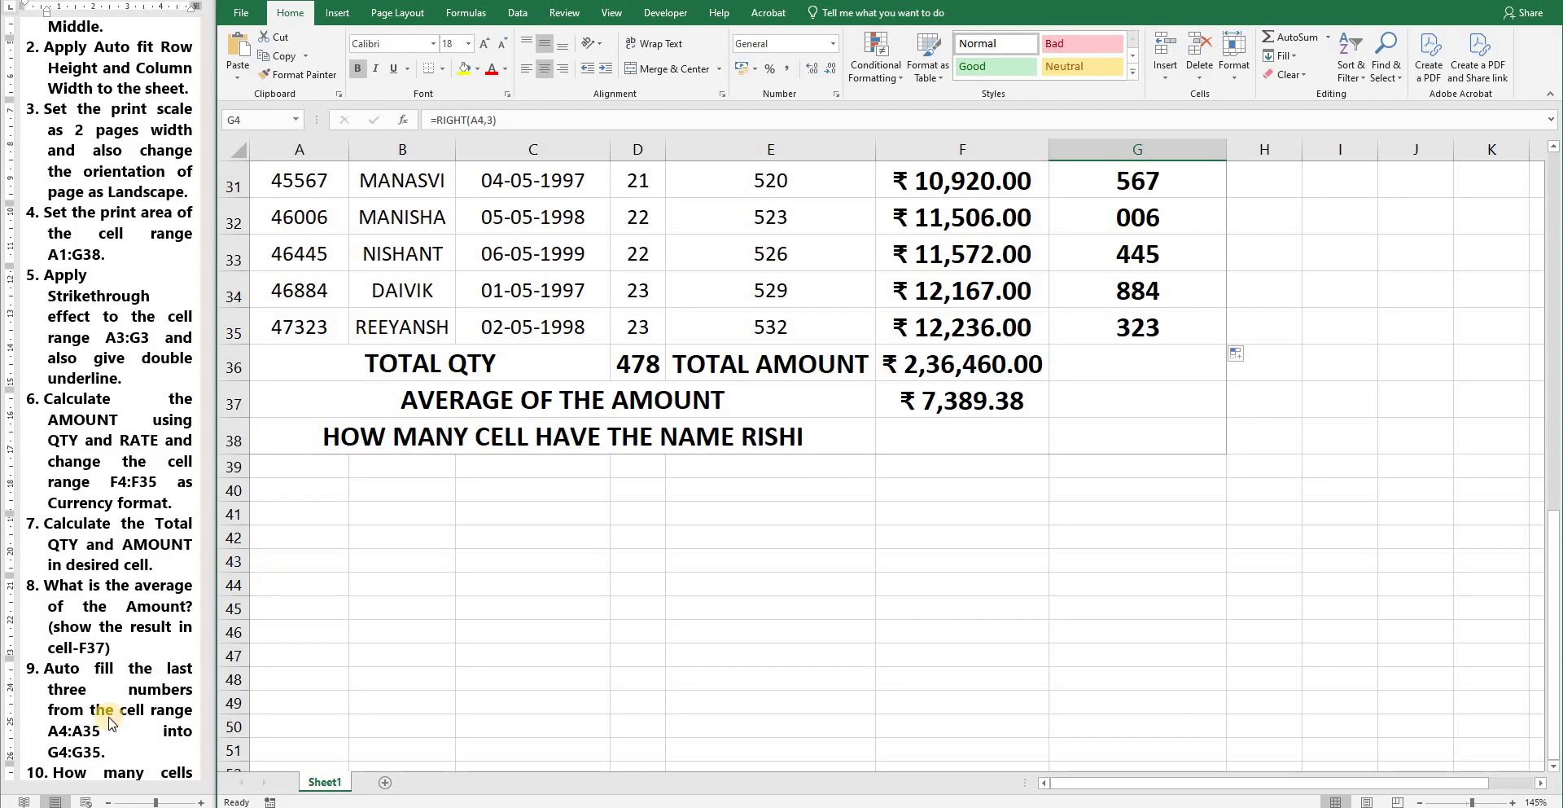
# Read task 10 of the test and look through the NAME column for the name it asks to count
pyautogui.scroll(-2, 111, 723)
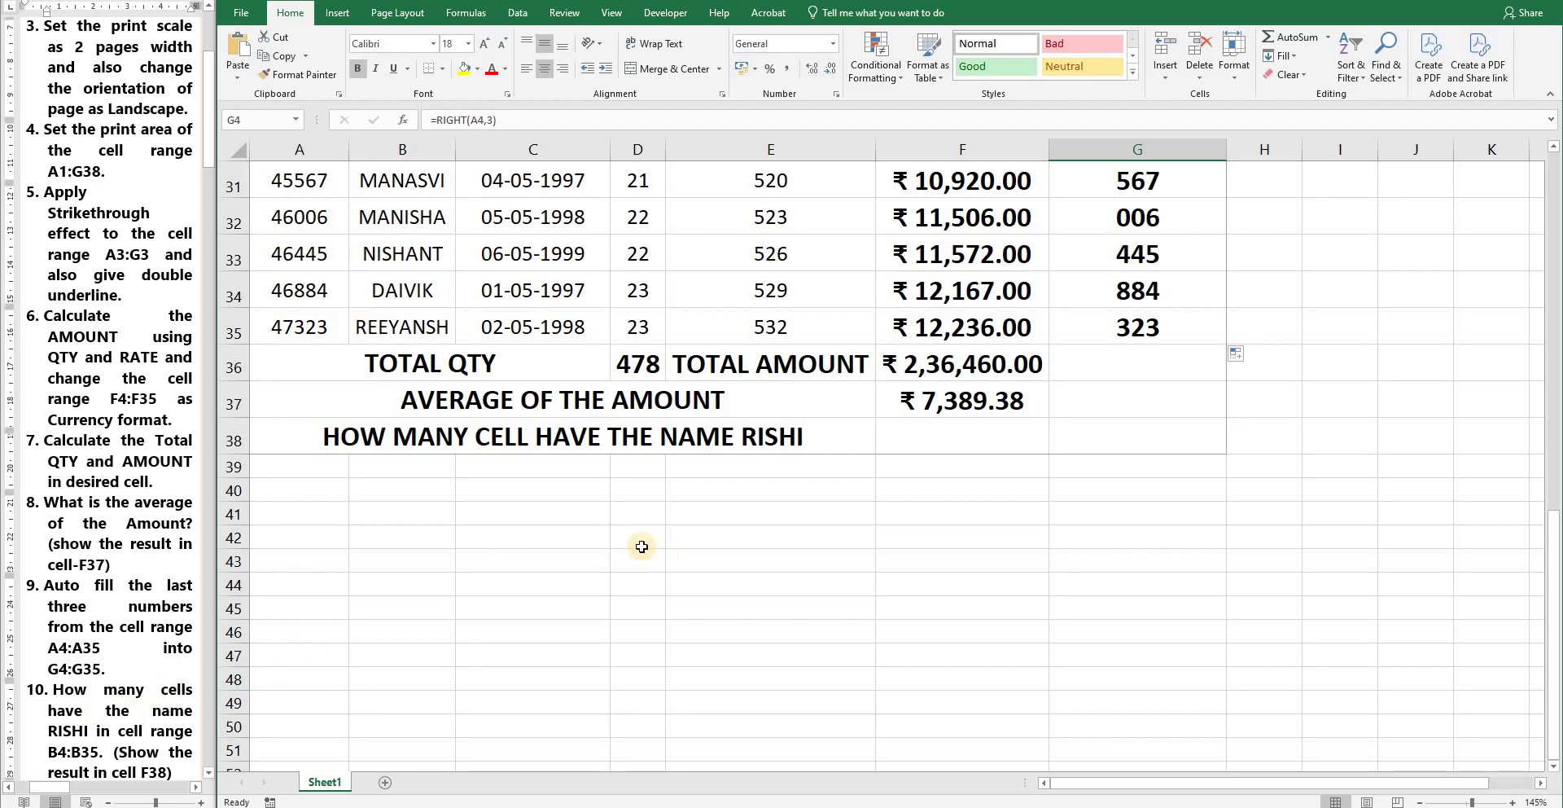
pyautogui.scroll(10, 645, 544)
pyautogui.press('Left')
pyautogui.press('Left')
pyautogui.press('Left')
pyautogui.press('Left')
pyautogui.press('Left')
pyautogui.press('Down')
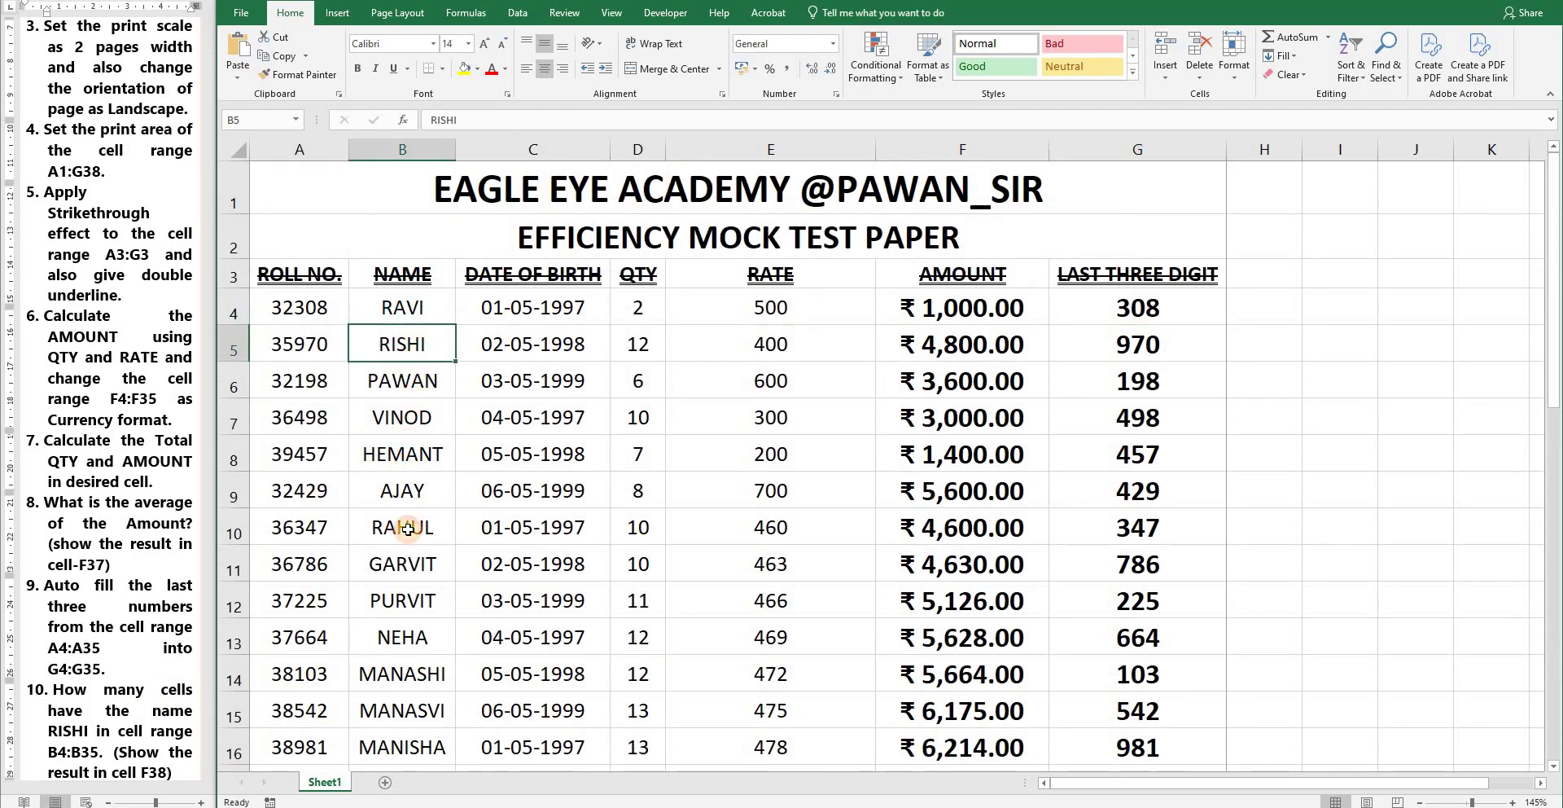
pyautogui.press('Down')
pyautogui.press('Down')
pyautogui.press('Down')
pyautogui.press('Down')
pyautogui.press('Down')
pyautogui.press('Down')
pyautogui.press('Down')
pyautogui.press('Down')
pyautogui.press('Down')
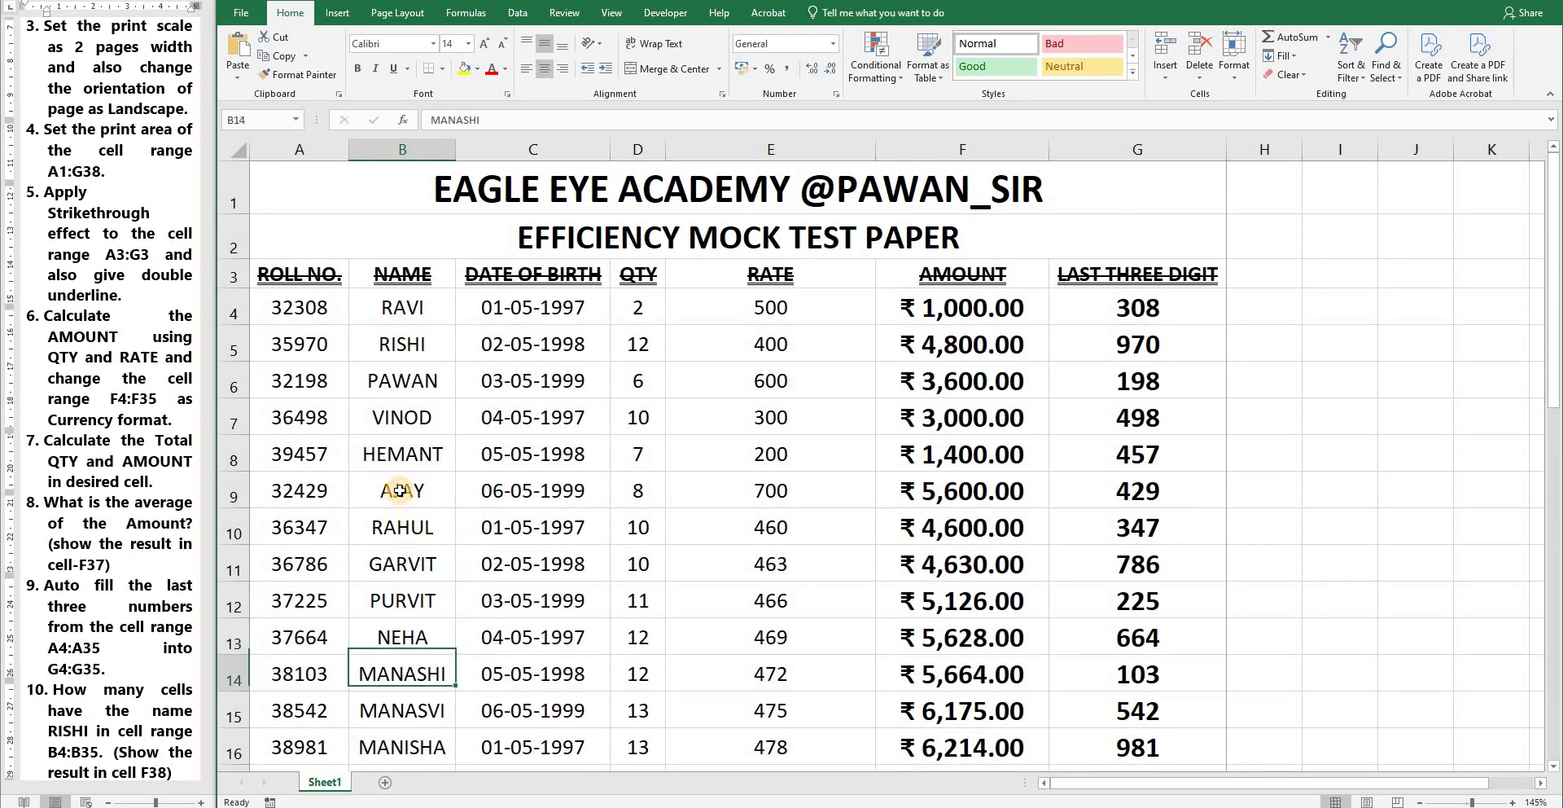
pyautogui.press('Up')
pyautogui.press('Up')
pyautogui.press('Up')
pyautogui.press('Up')
pyautogui.press('Up')
pyautogui.press('Up')
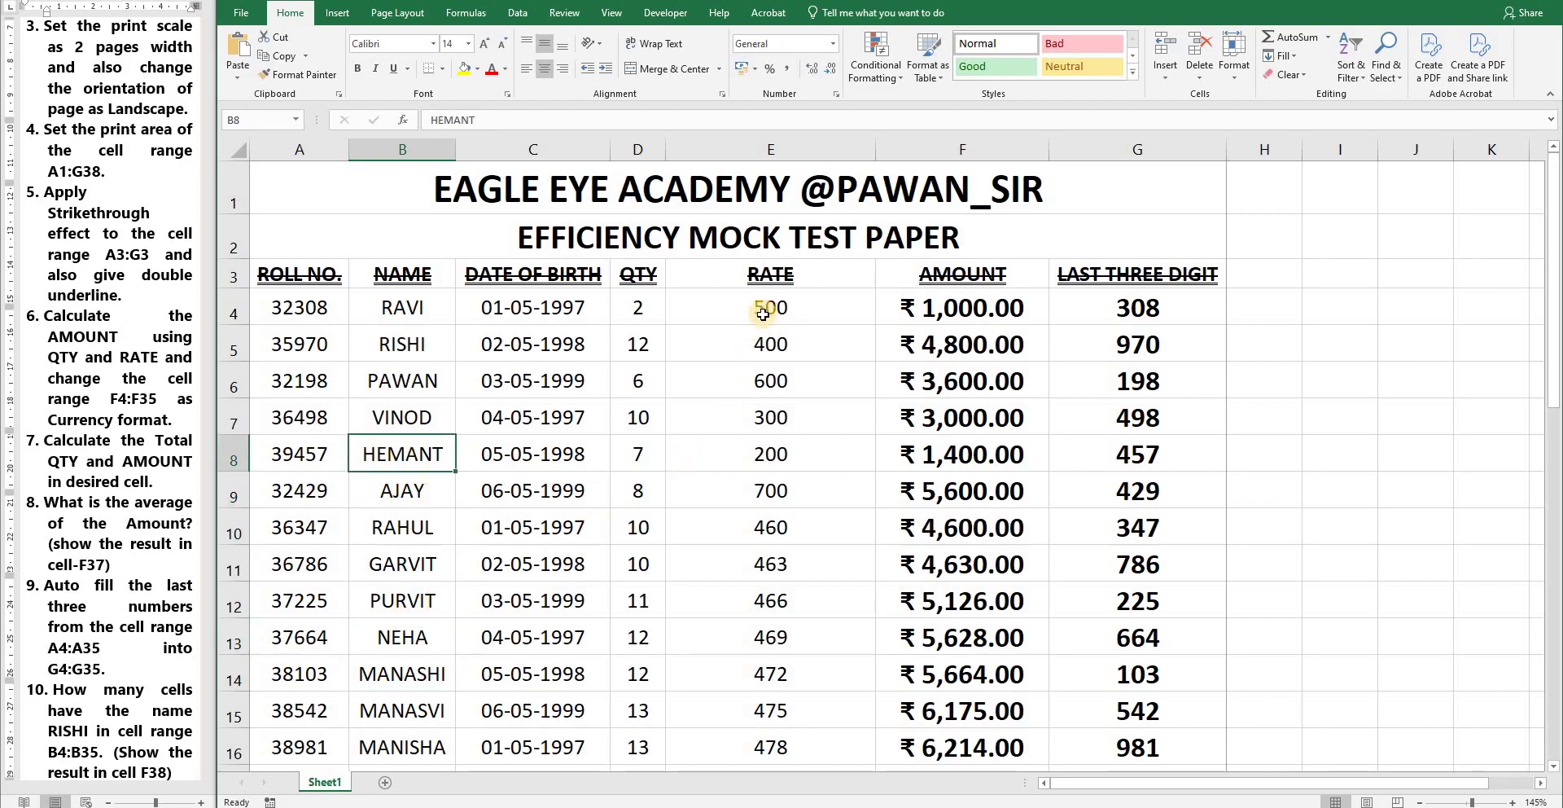
pyautogui.moveTo(760, 307); pyautogui.dragTo(794, 749)
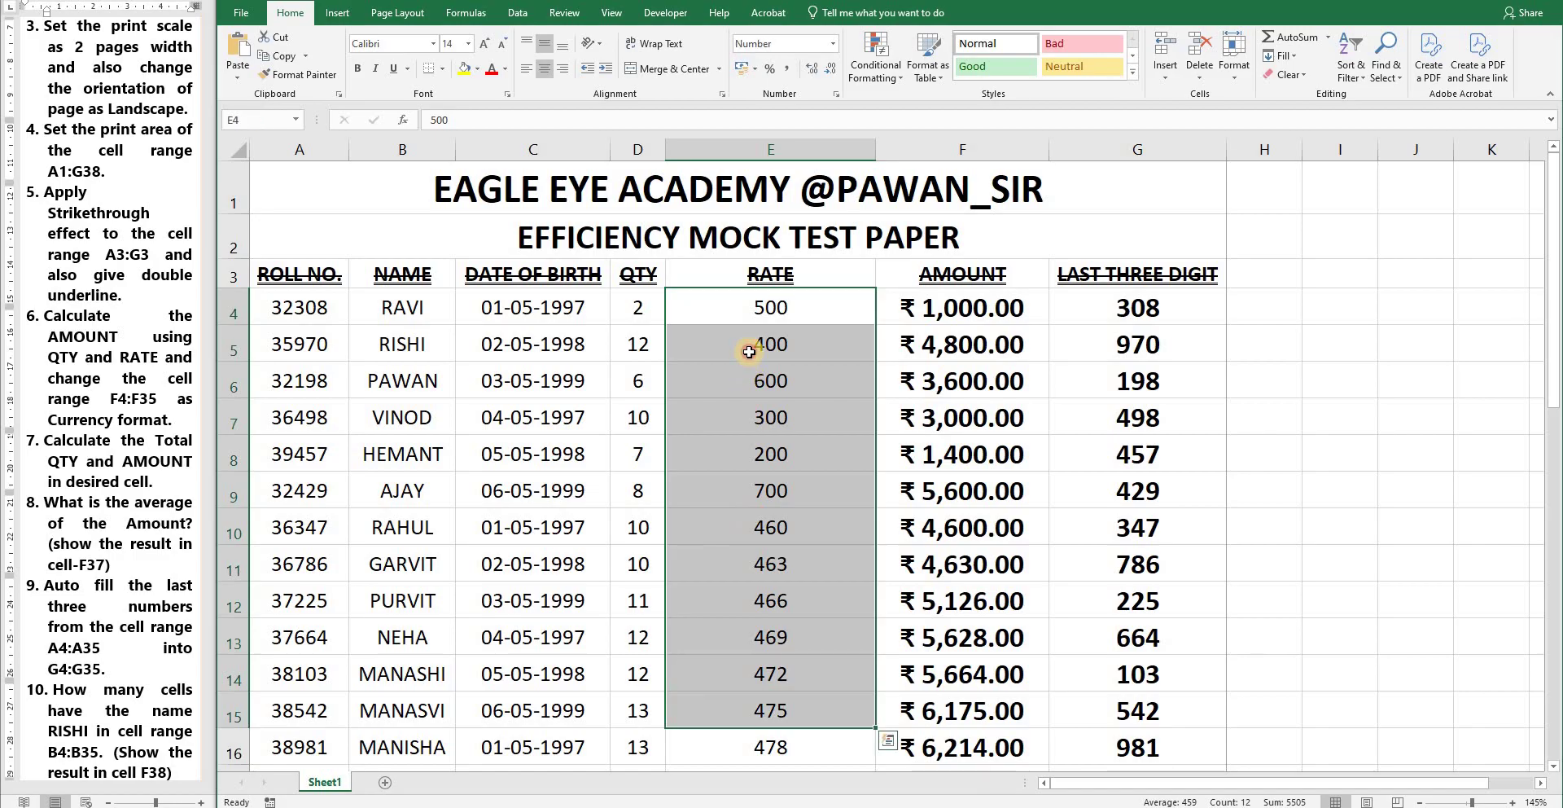
pyautogui.press('Down')
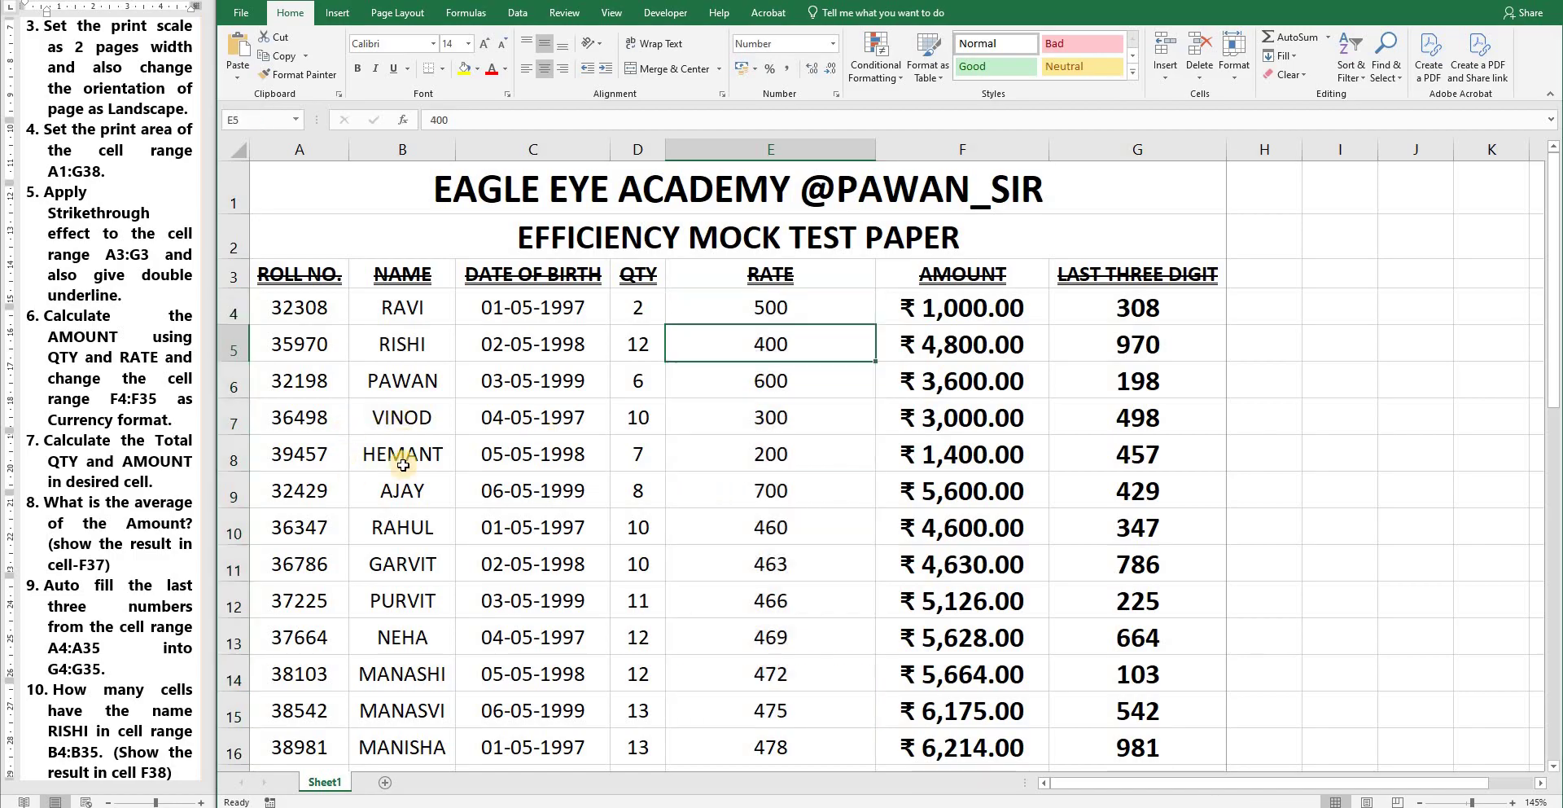
pyautogui.click(408, 343)
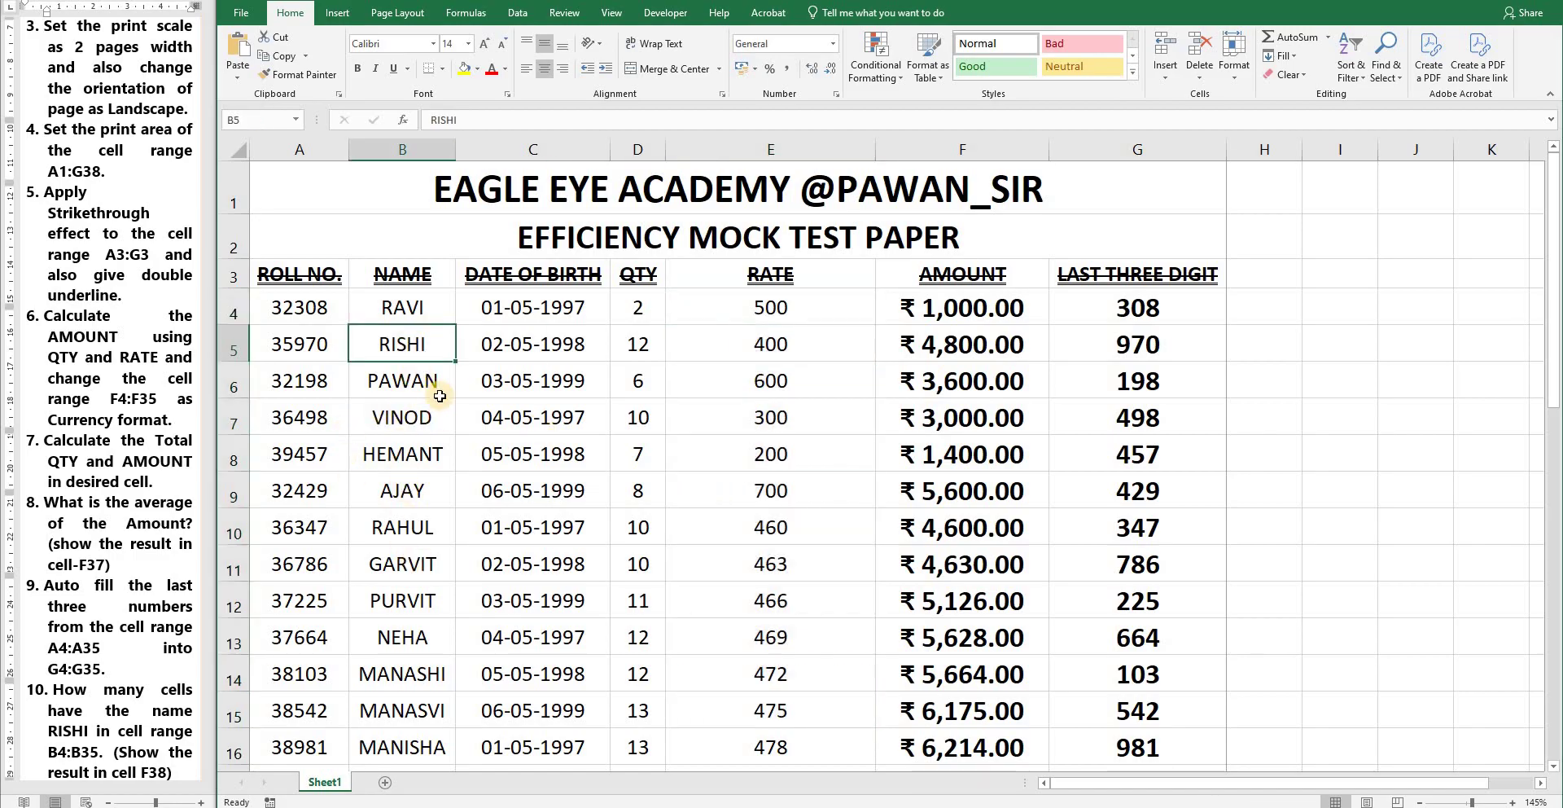
# Count the cells in B4:B35 containing the name given in task 10, using a COUNTIF formula in cell F38
pyautogui.scroll(-9, 1012, 514)
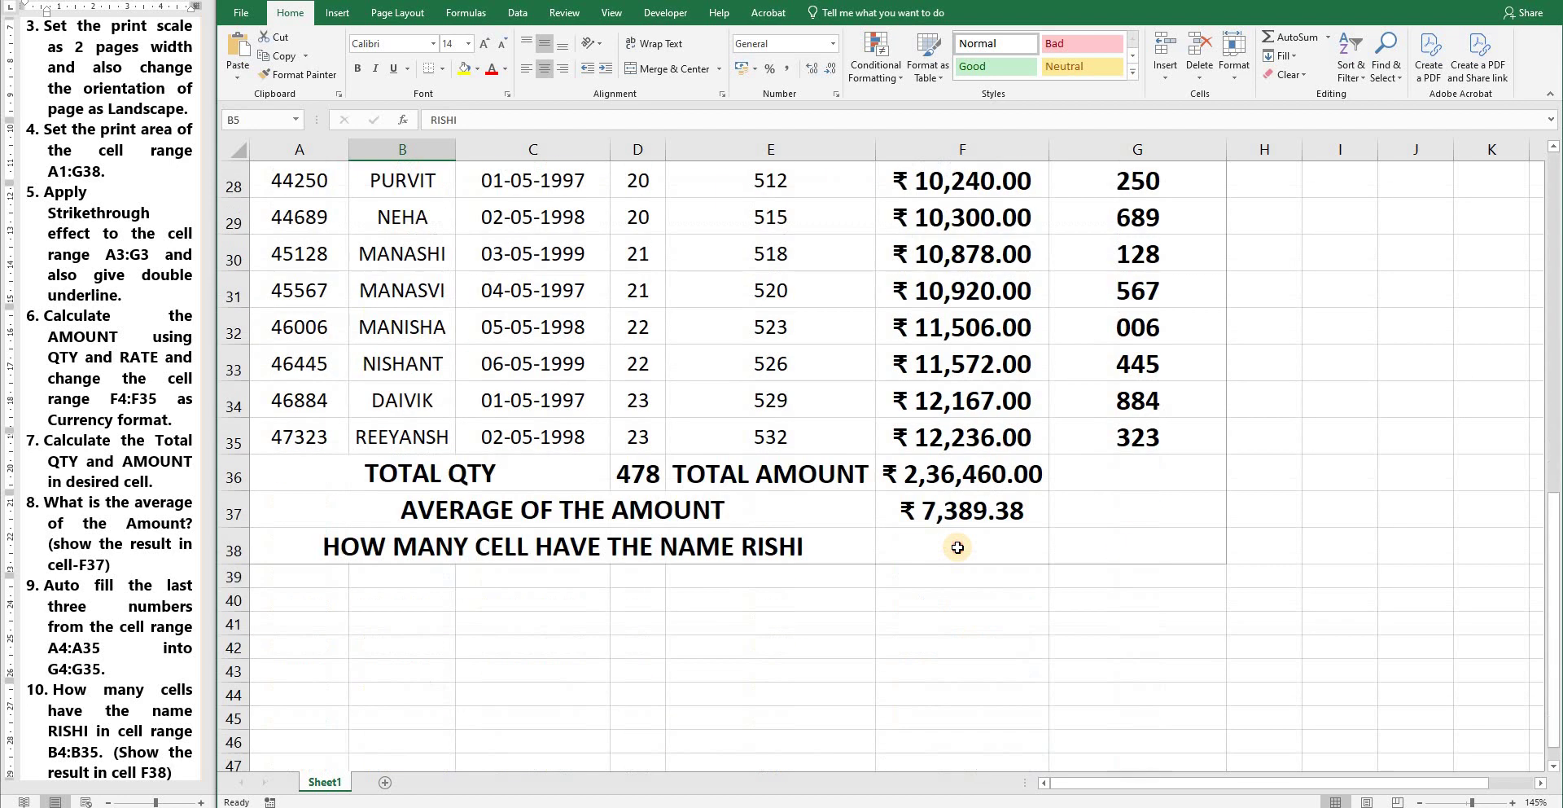
pyautogui.click(958, 547)
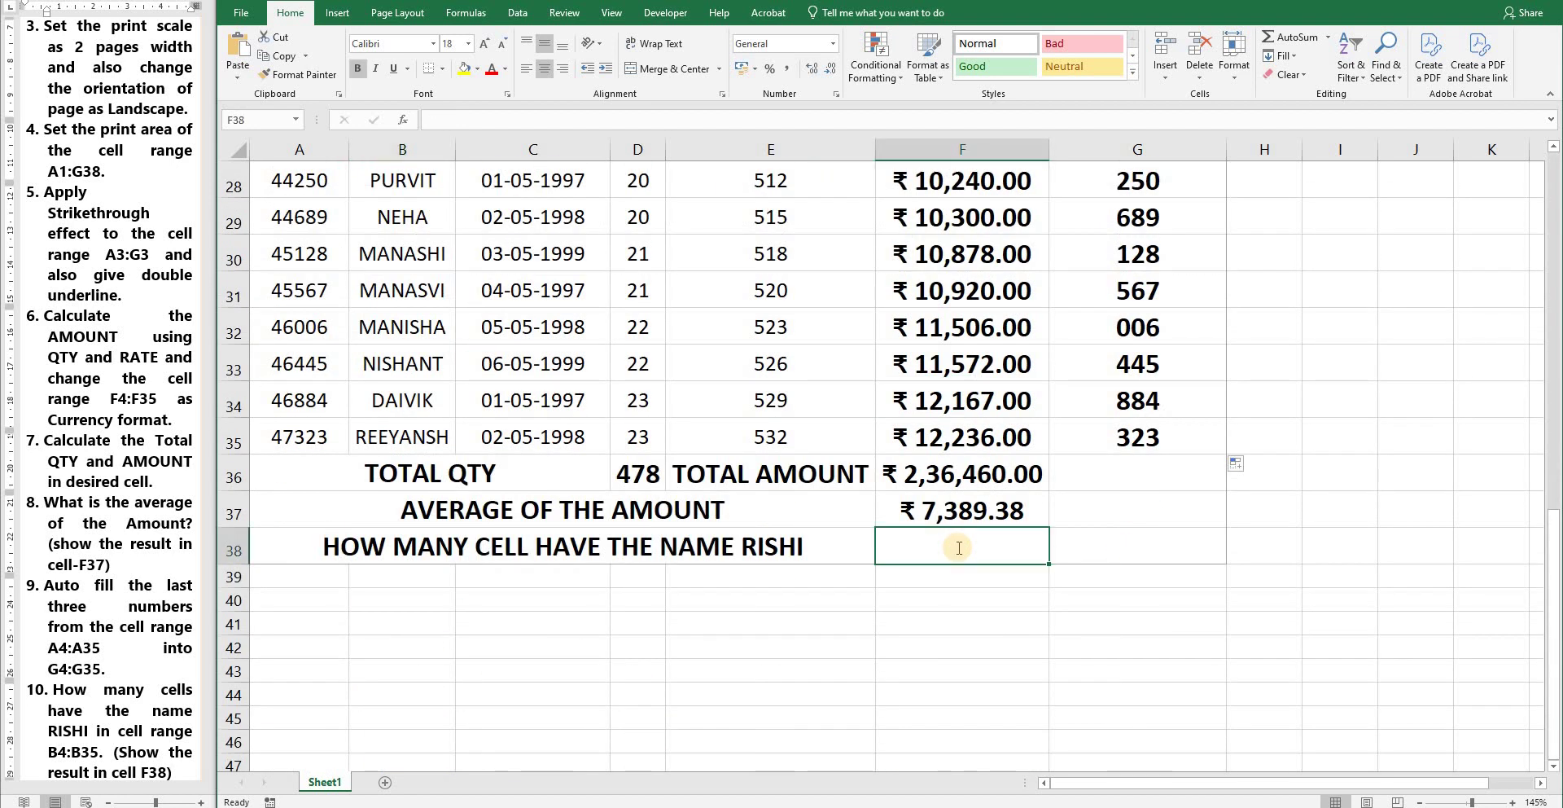
pyautogui.write('=COUNTIF')
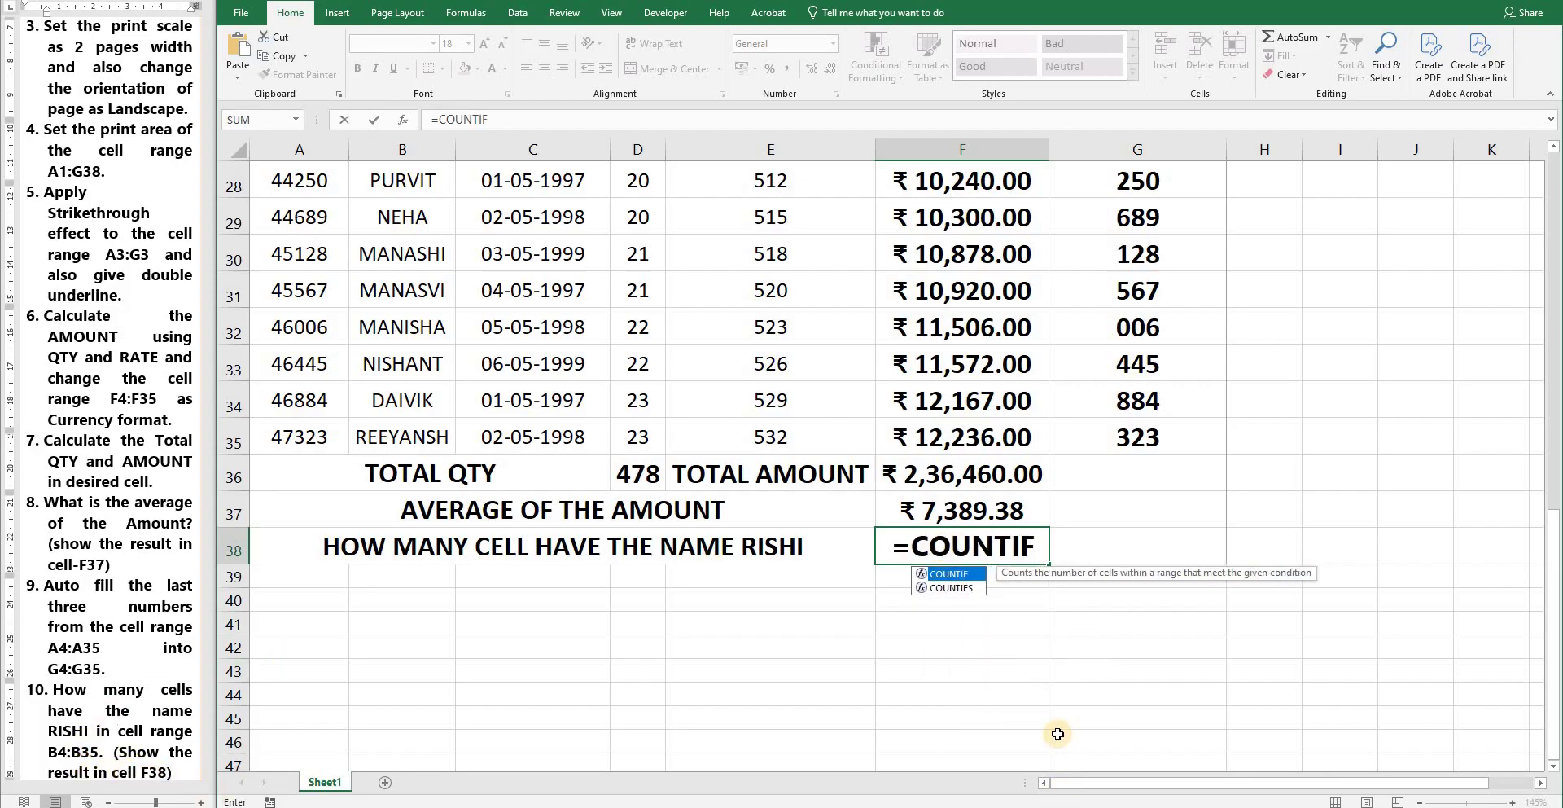
pyautogui.write('(')
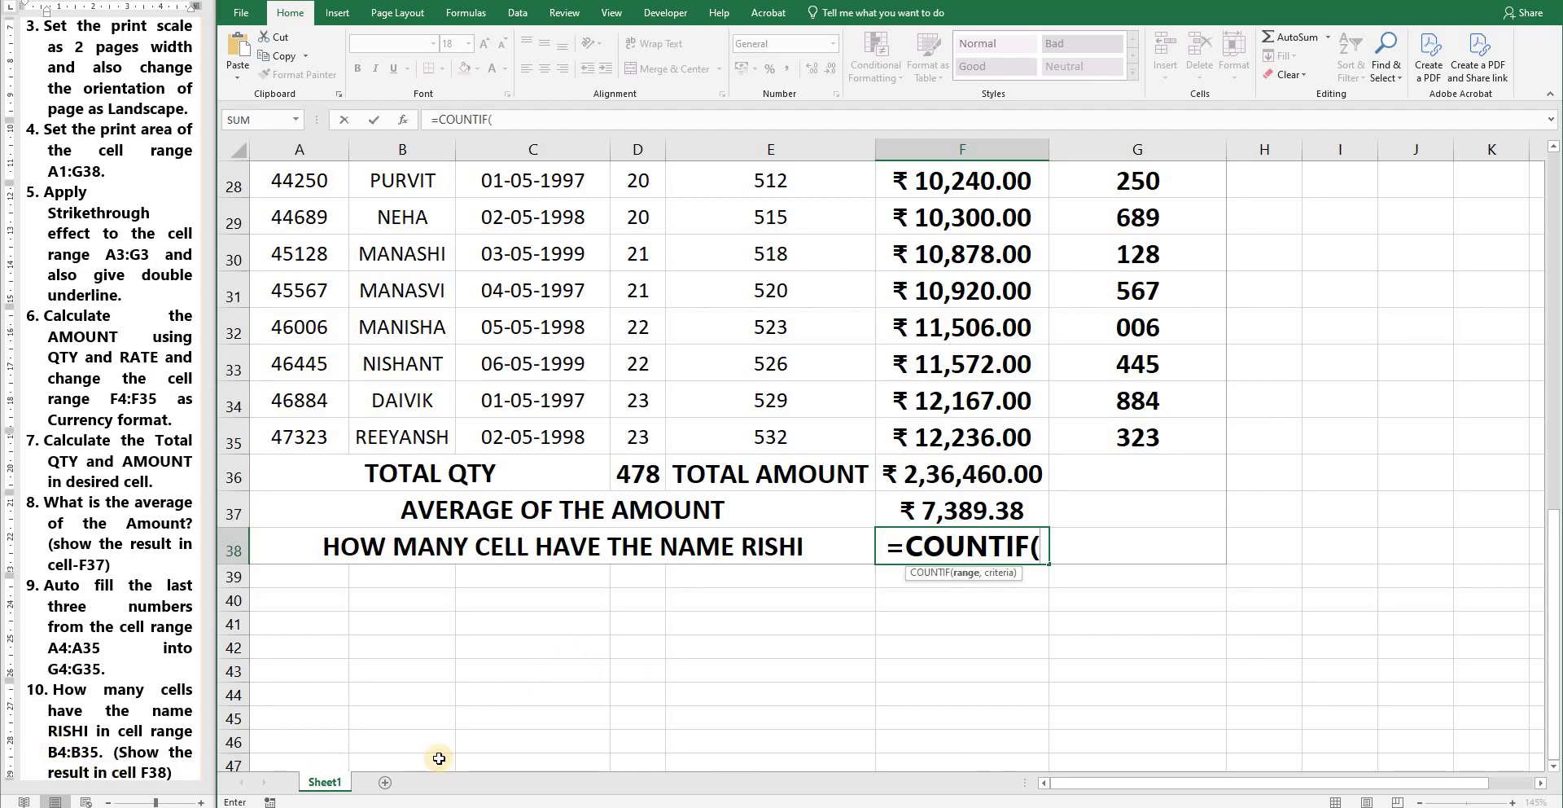
pyautogui.write('B')
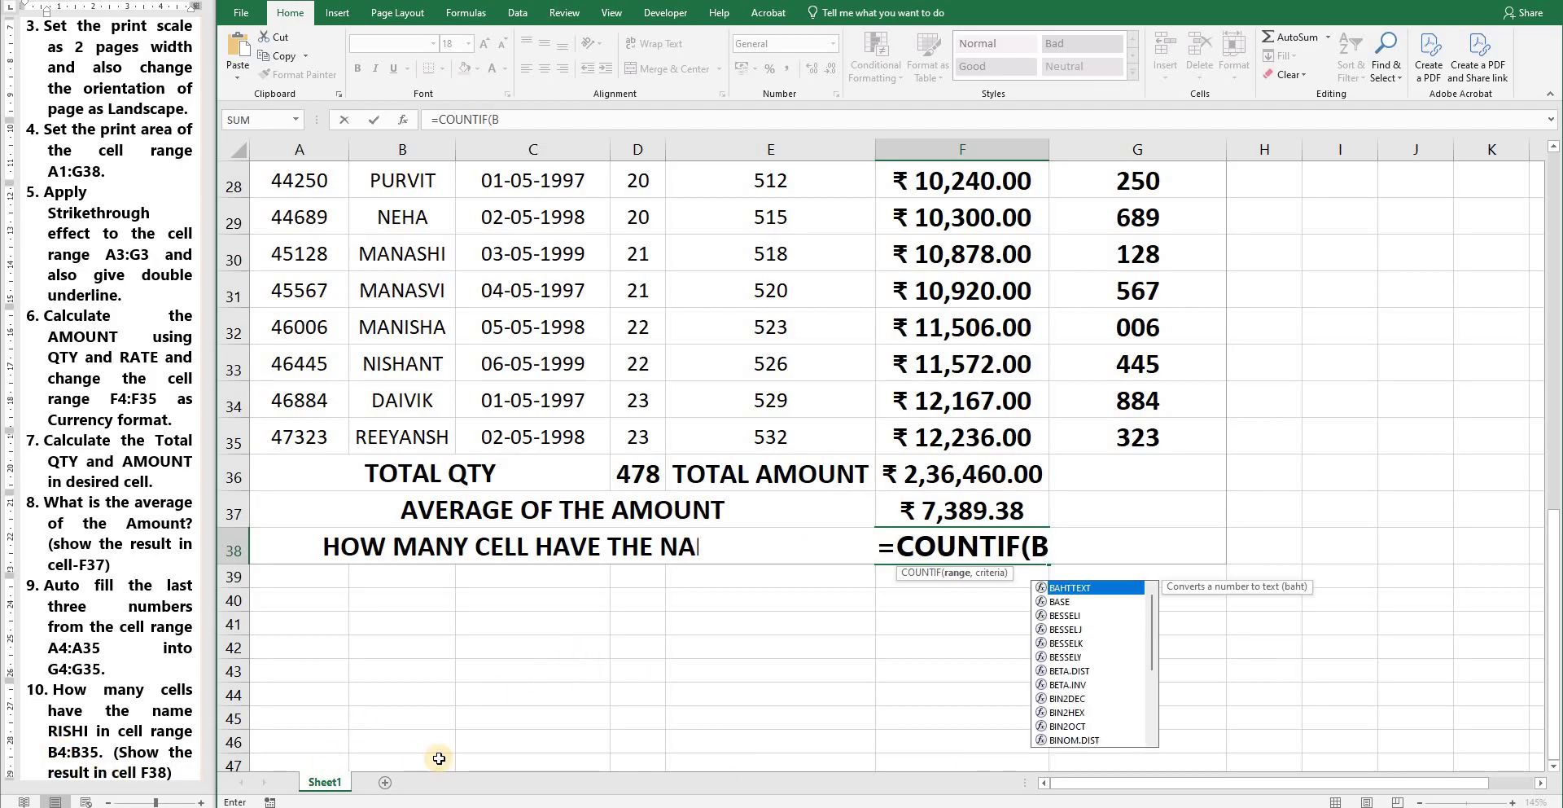
pyautogui.write('4:B35')
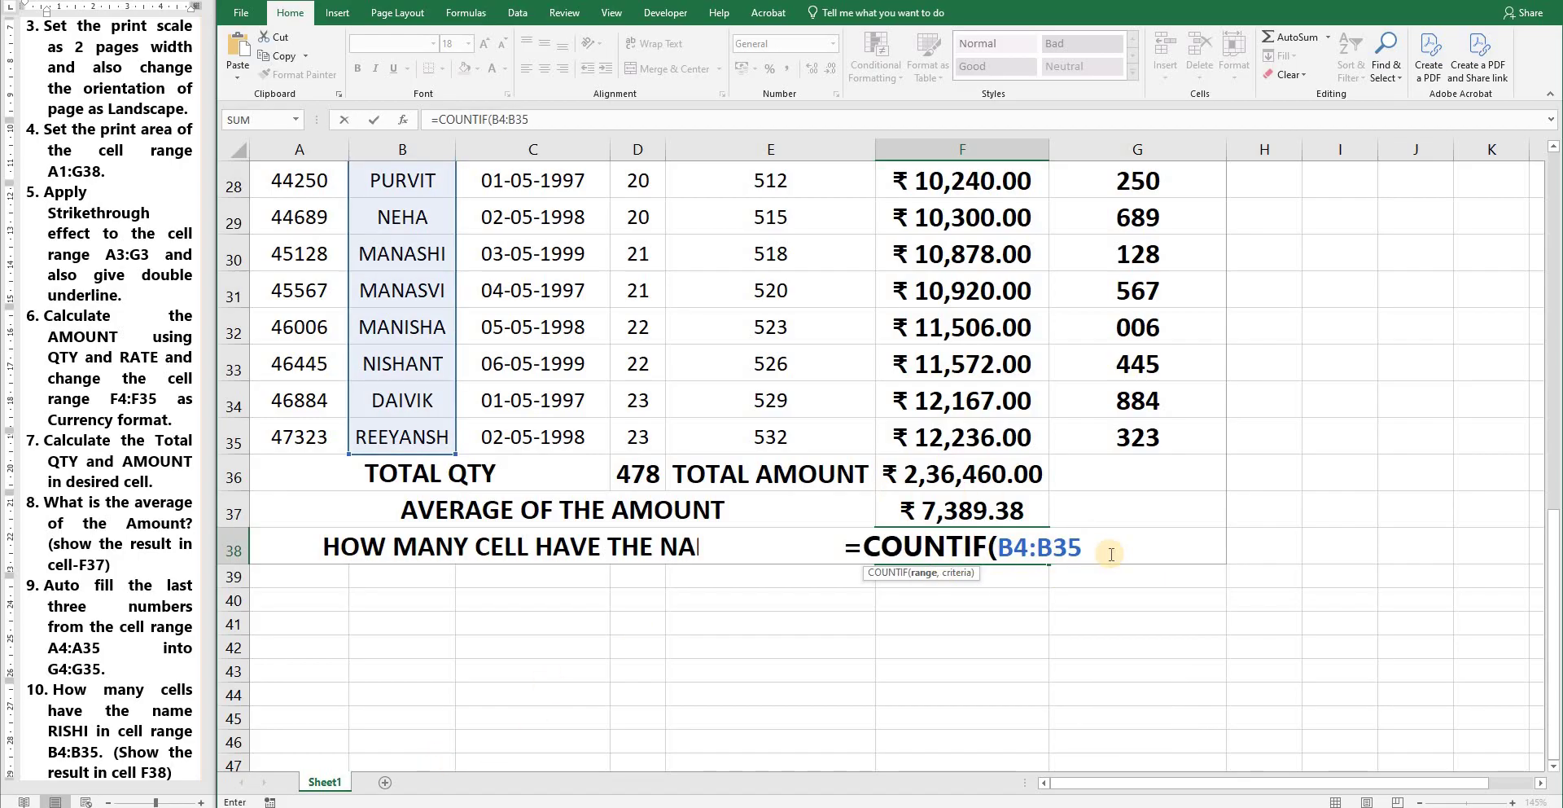
pyautogui.write(',')
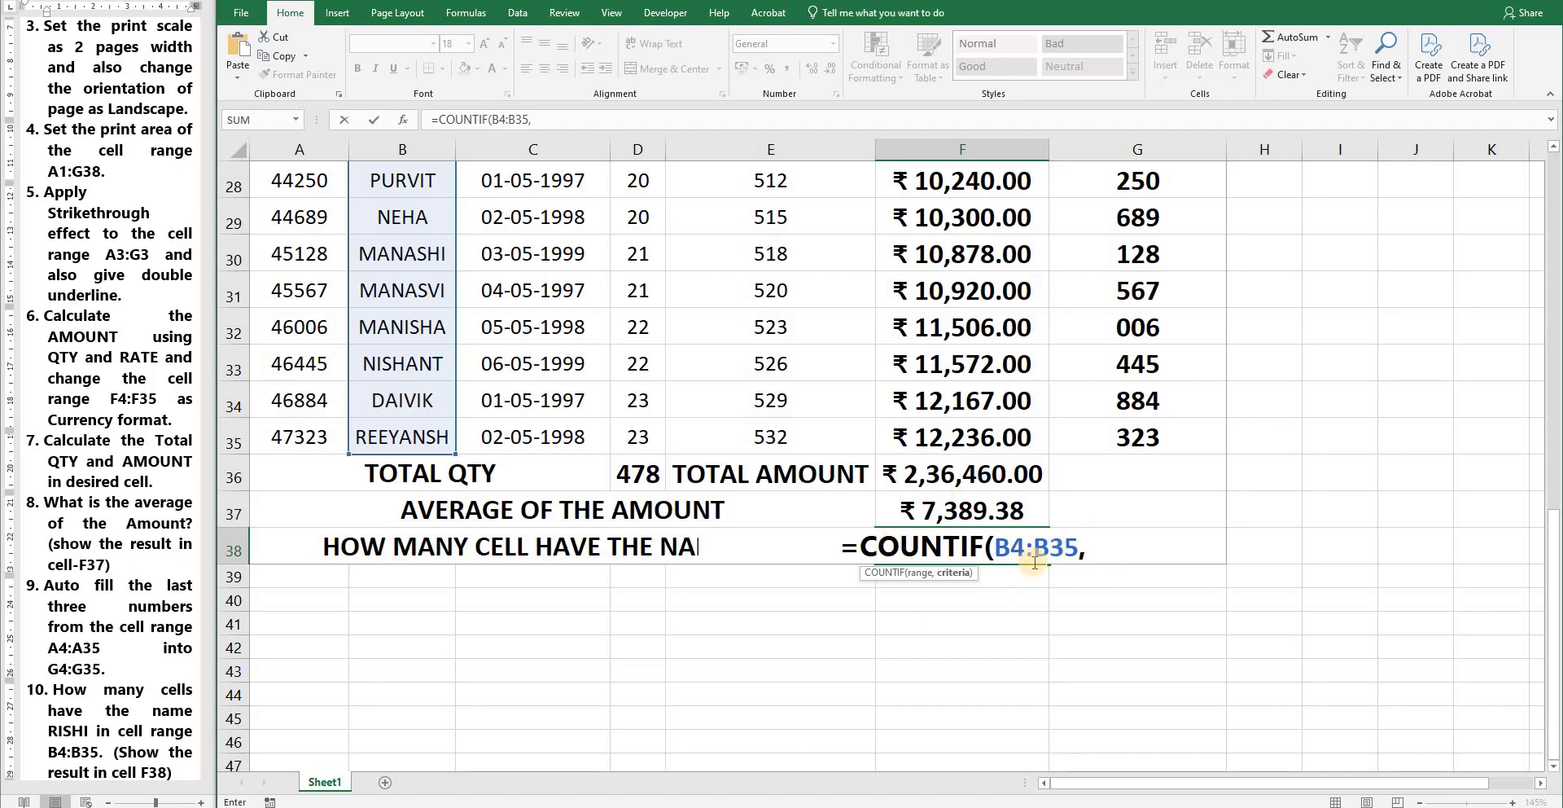
pyautogui.write('"')
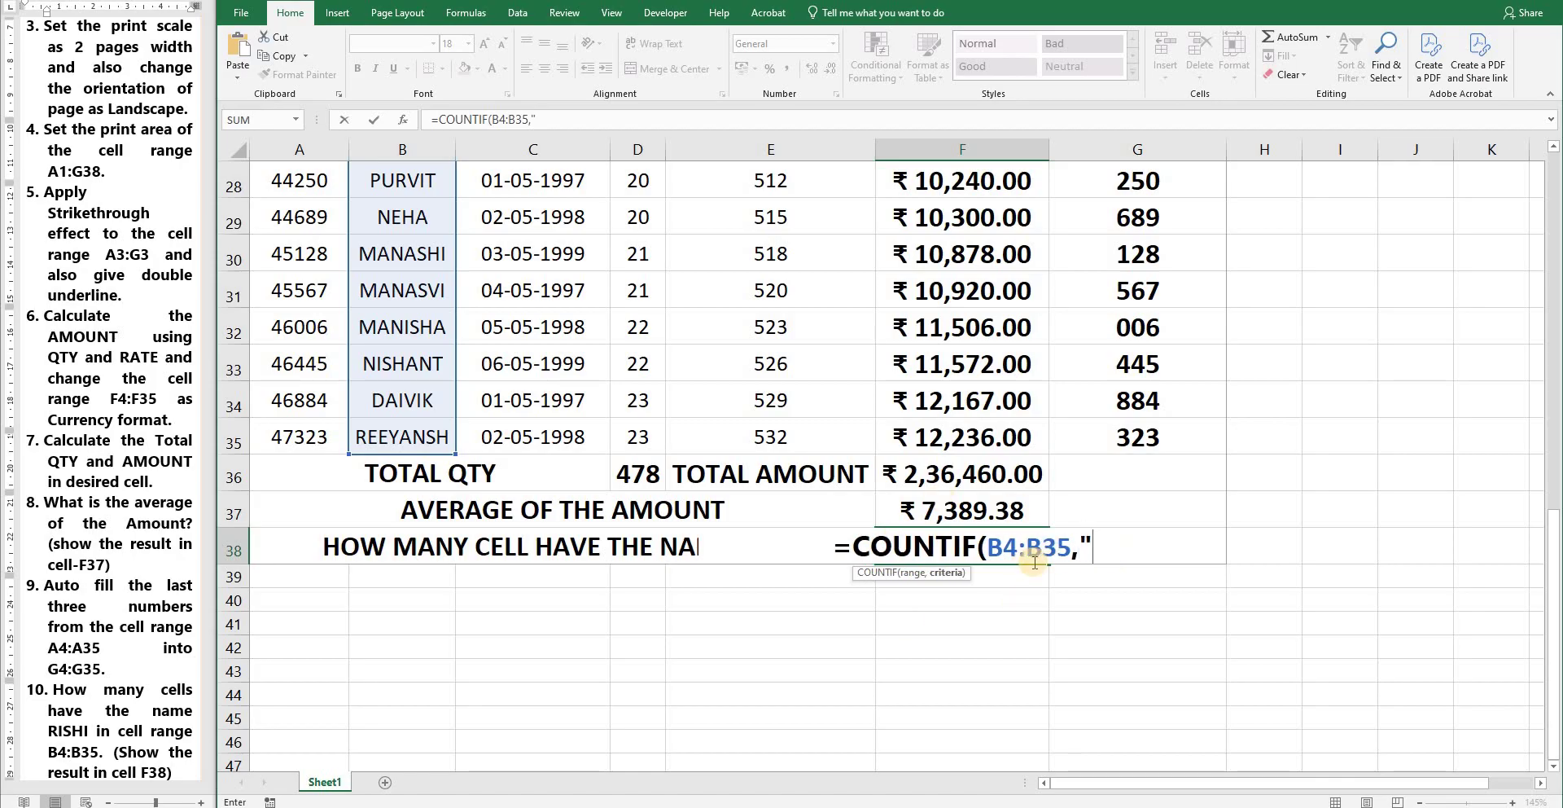
pyautogui.write('RISHI"')
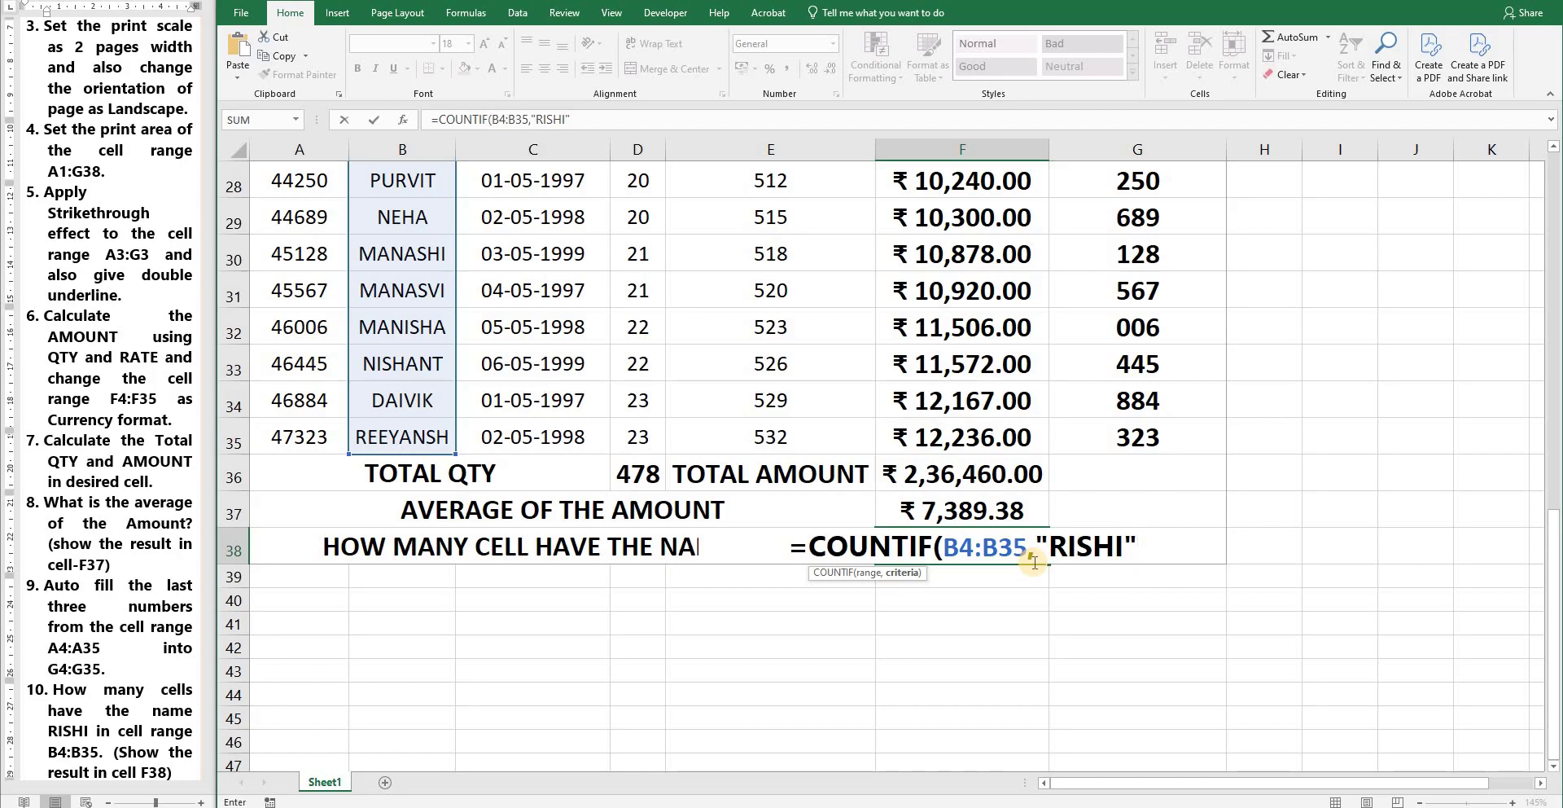
pyautogui.write(')')
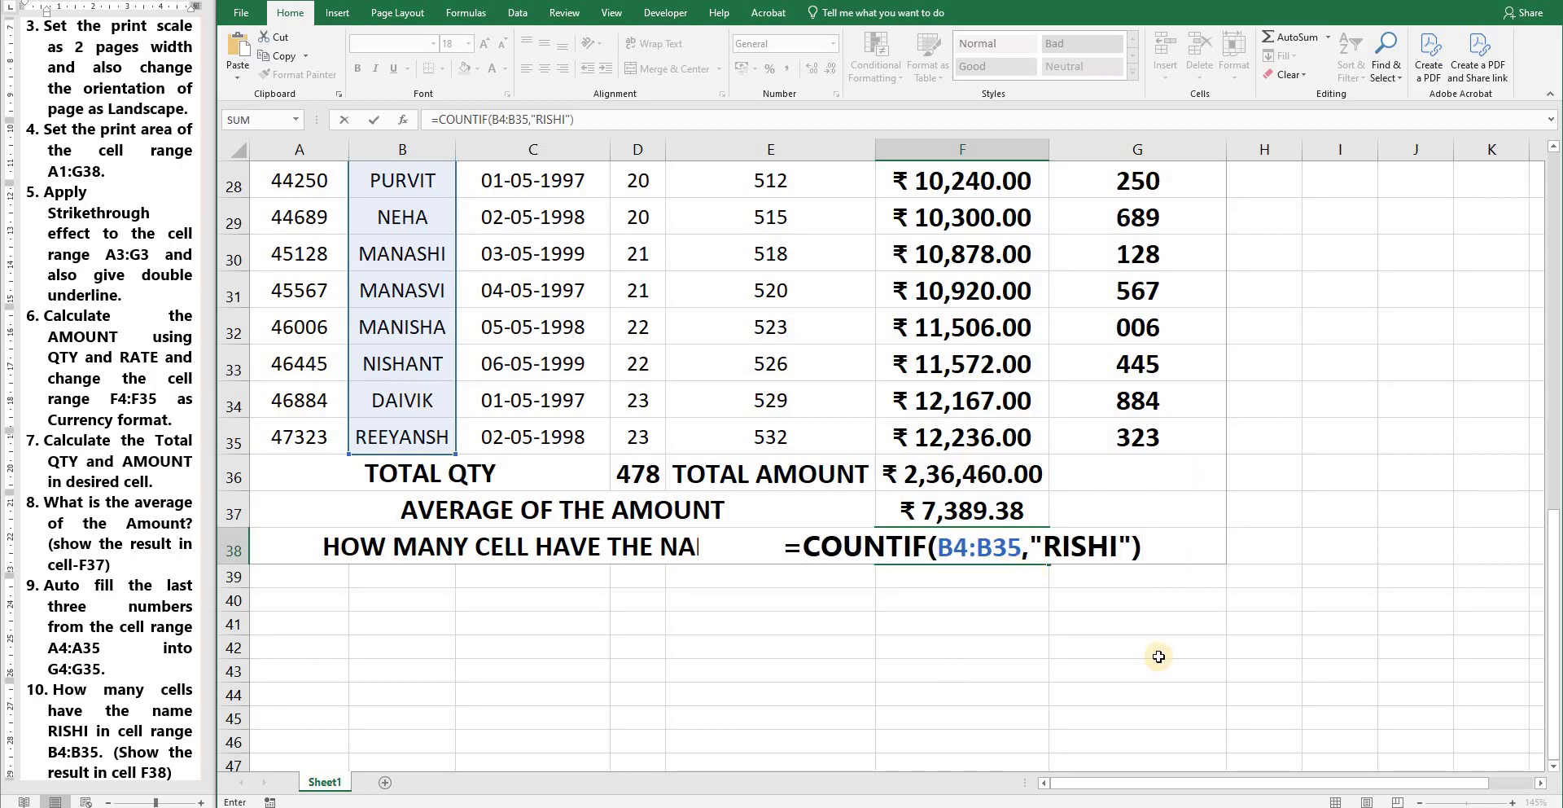
pyautogui.press('Return')
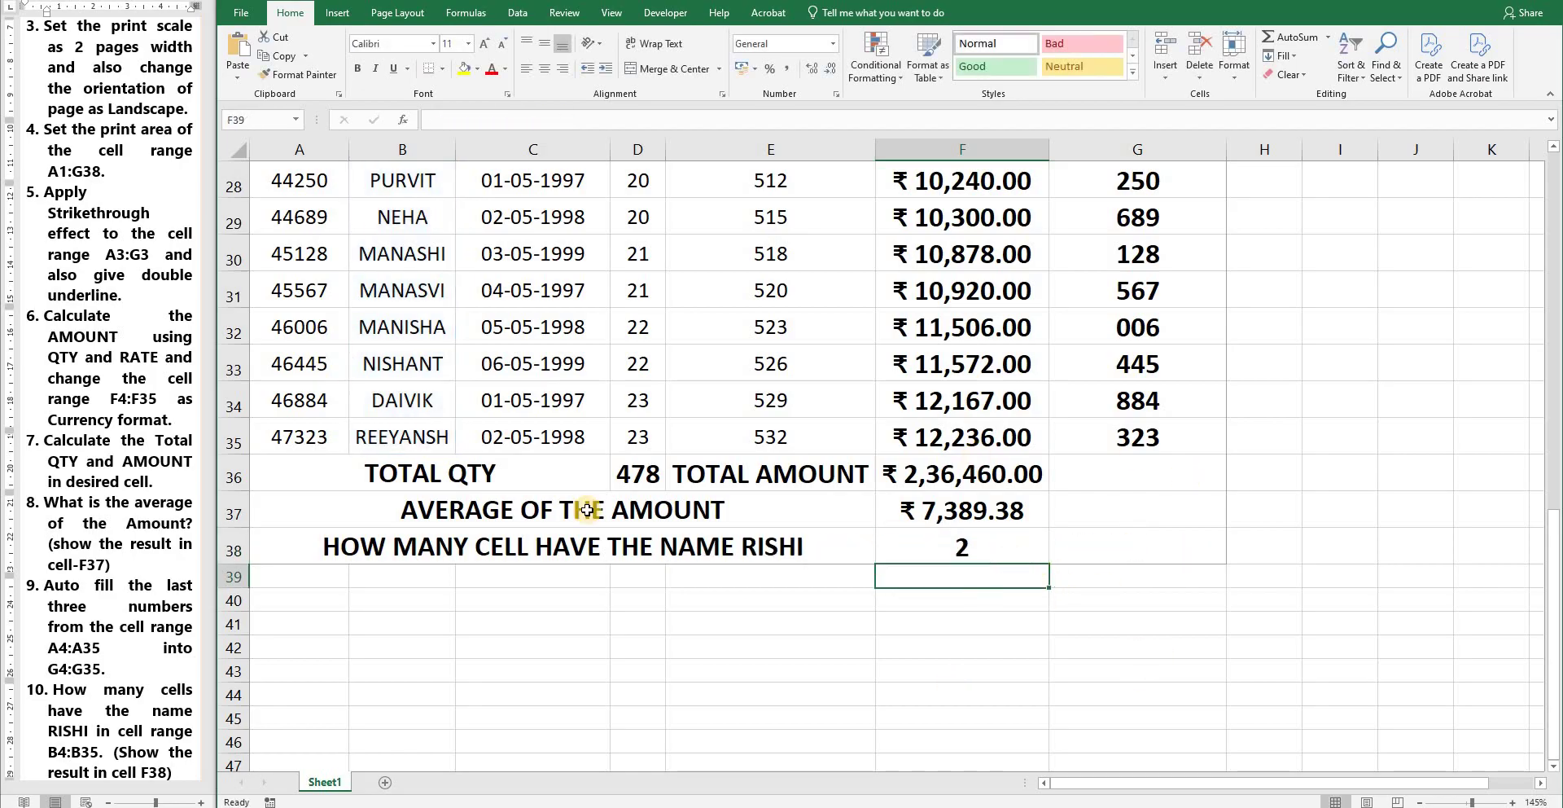
pyautogui.click(977, 559)
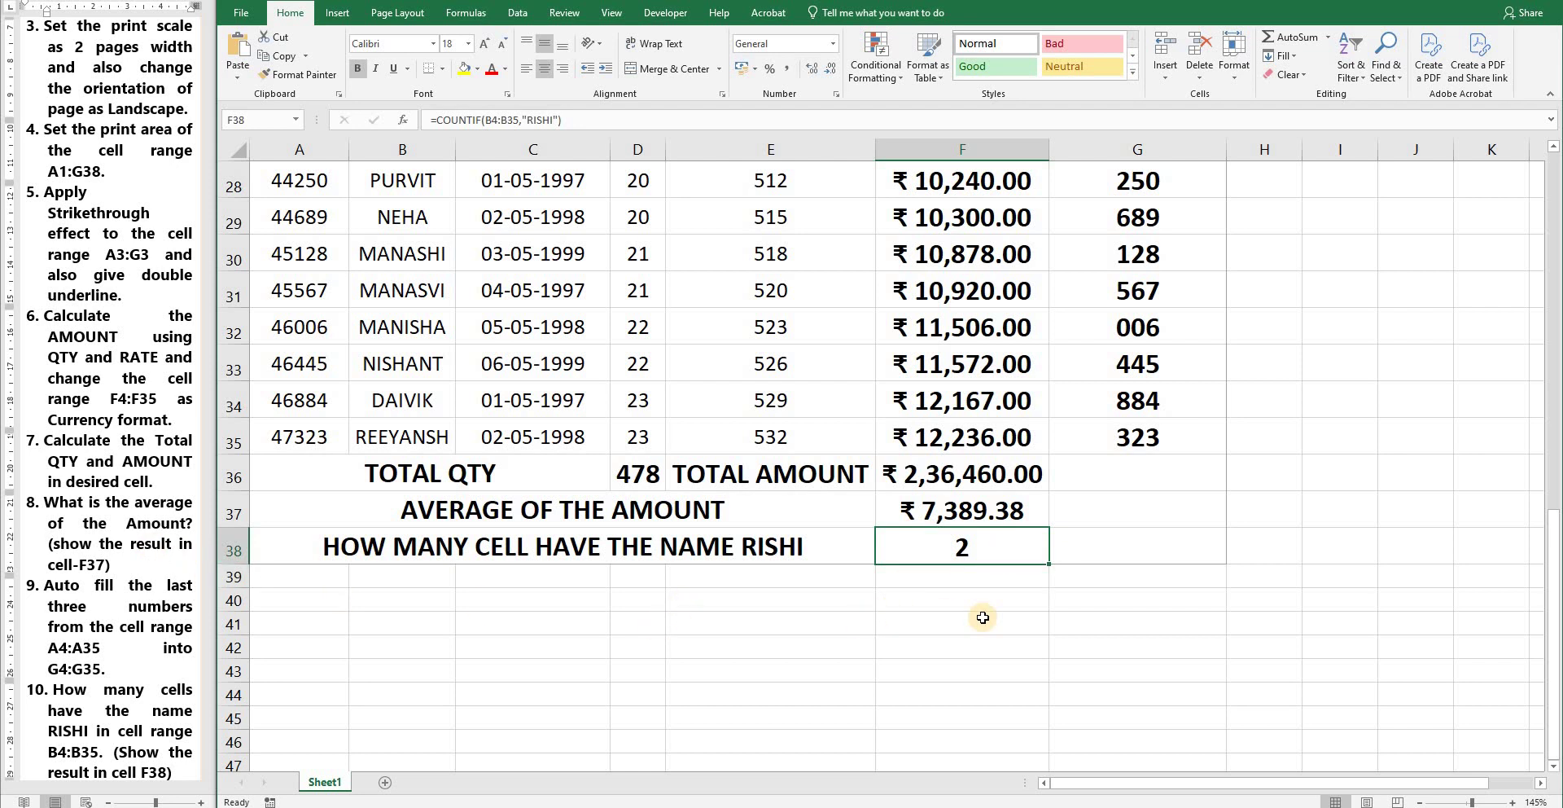
pyautogui.scroll(9, 982, 617)
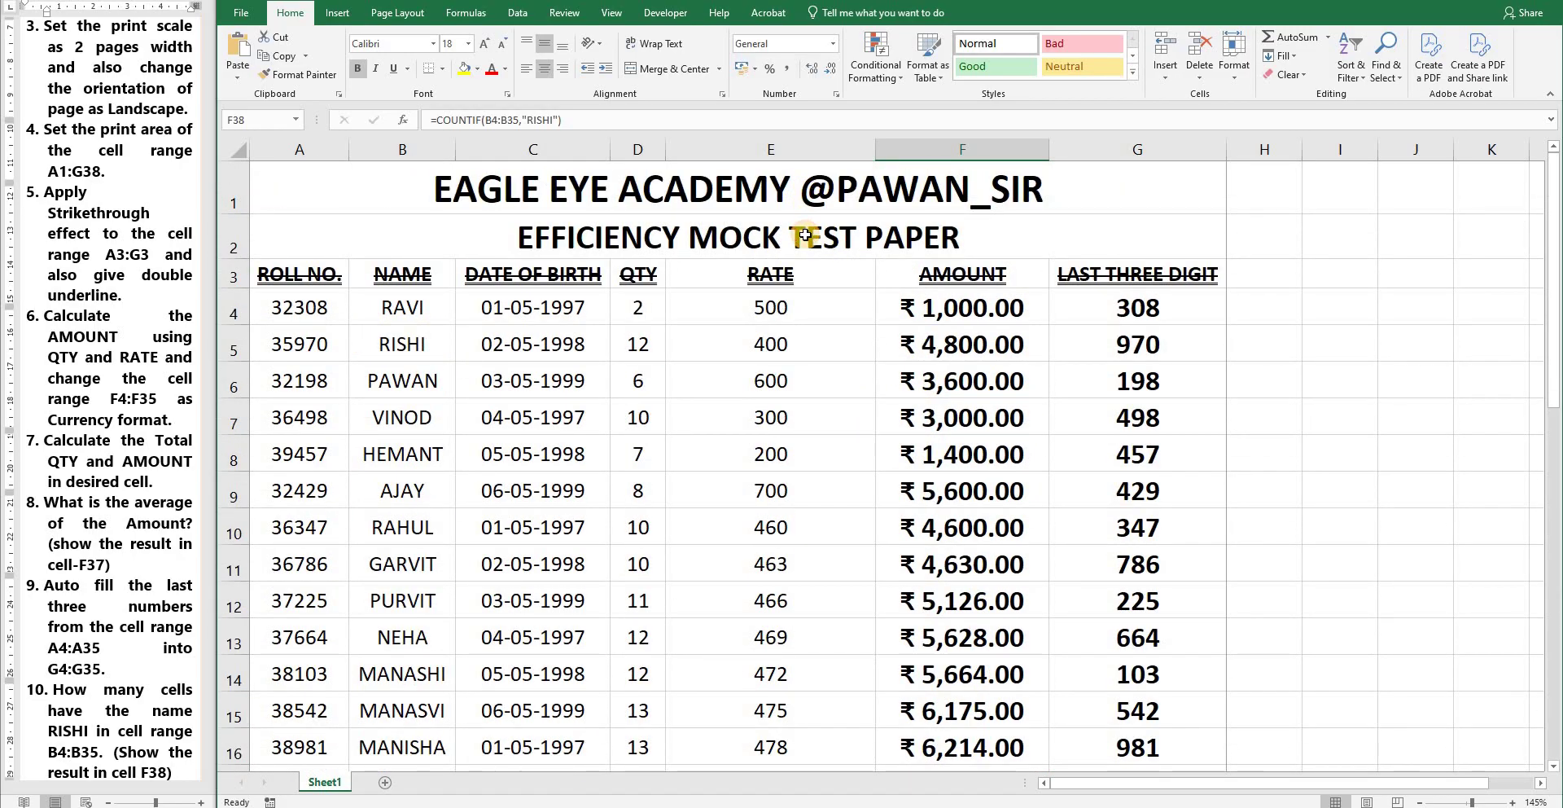
pyautogui.click(824, 200)
pyautogui.click(824, 220)
pyautogui.click(824, 202)
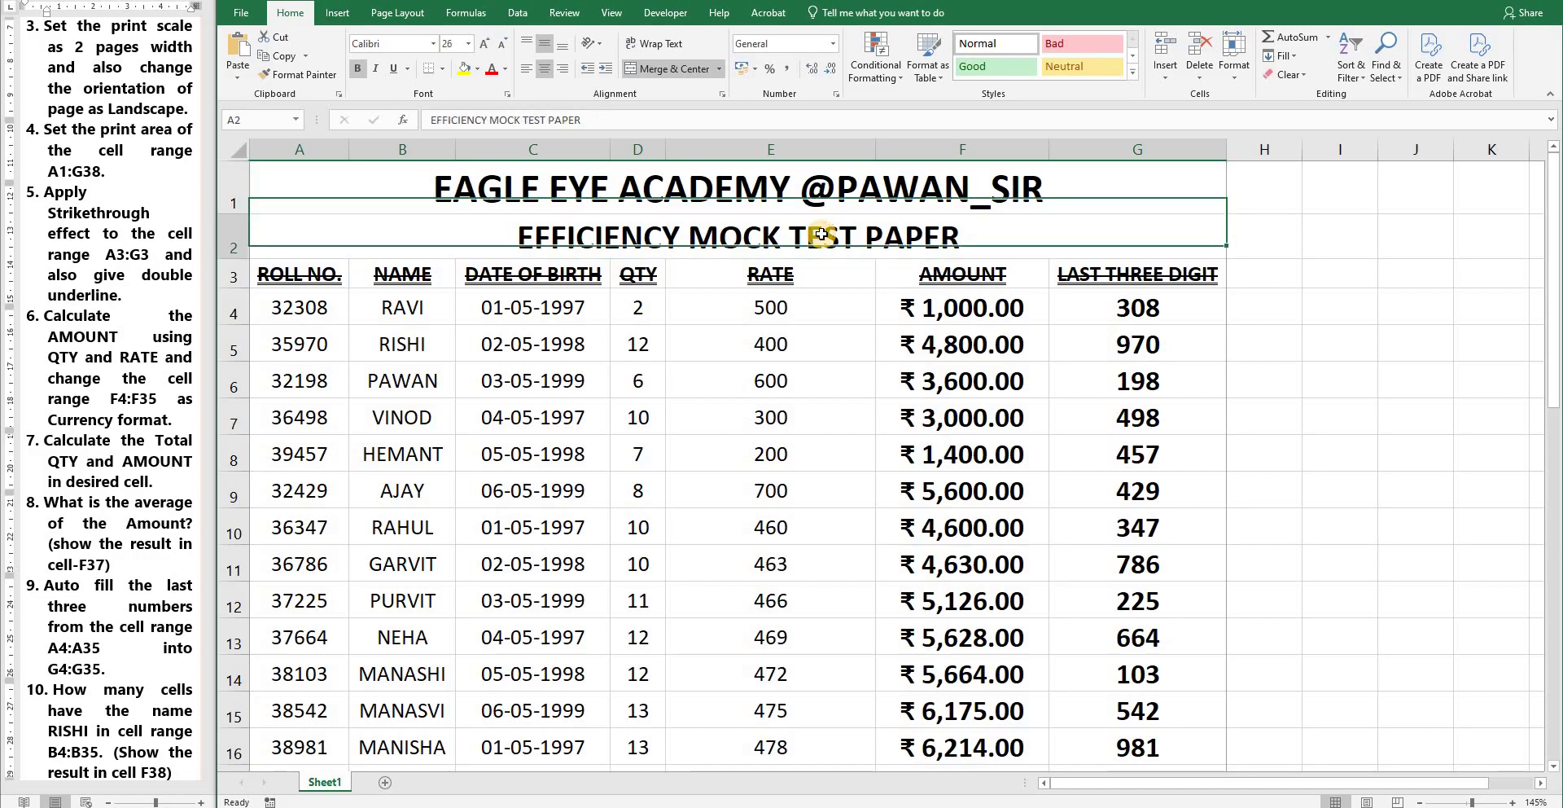
pyautogui.click(824, 229)
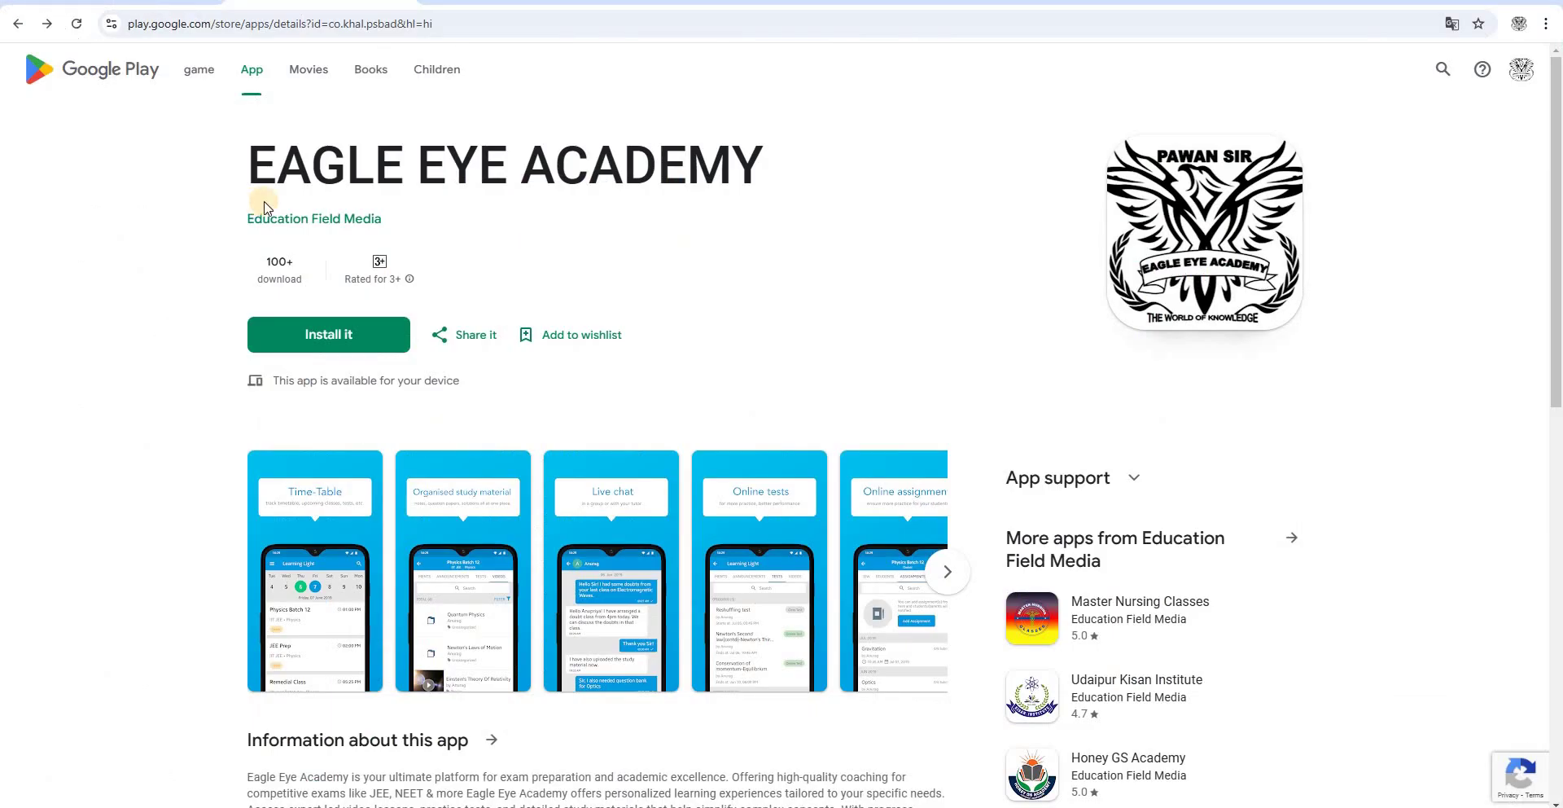
pyautogui.moveTo(254, 160); pyautogui.dragTo(788, 155)
pyautogui.click(787, 155)
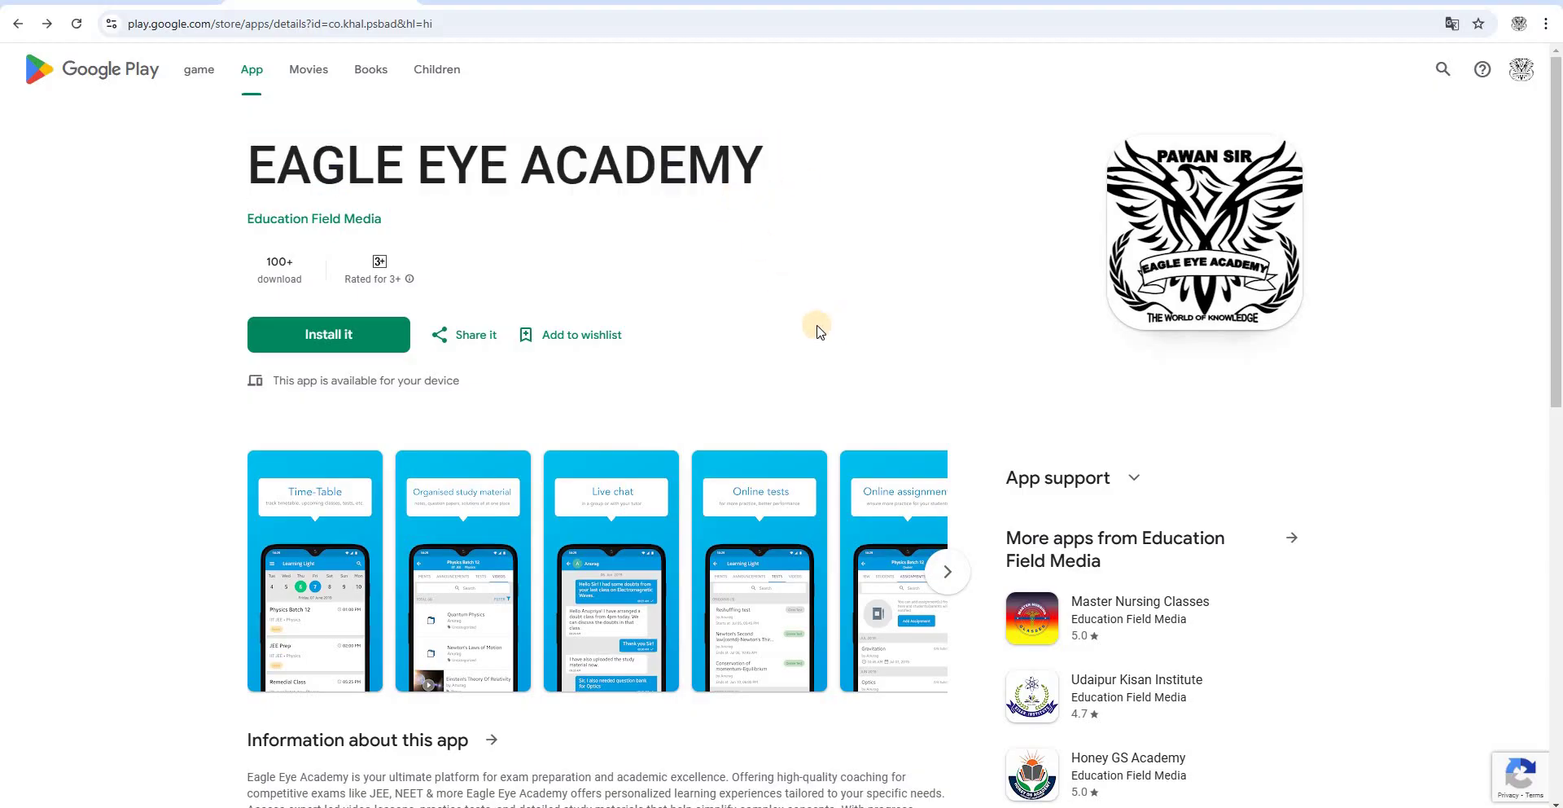